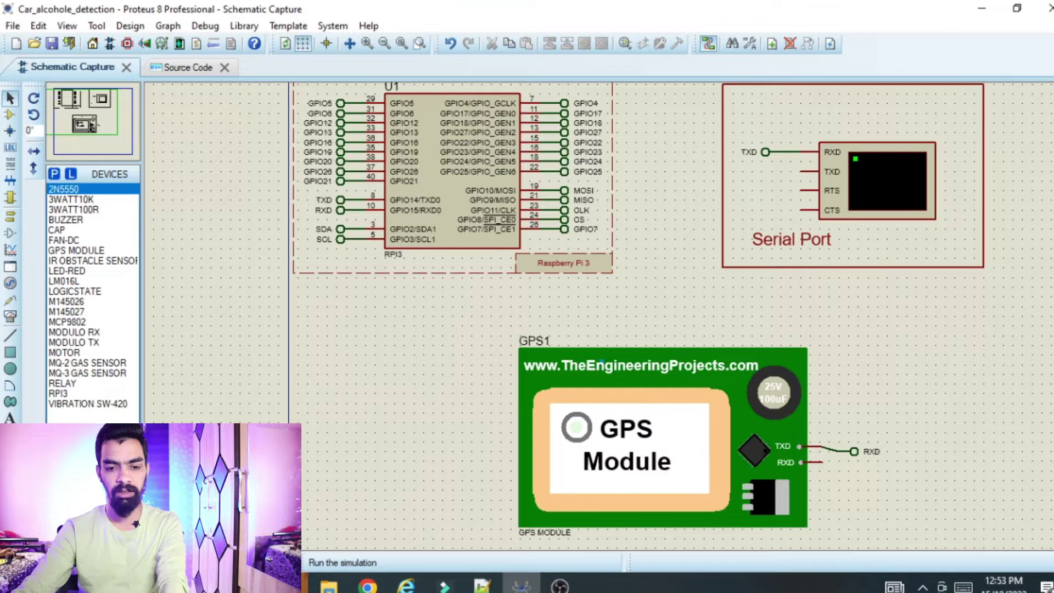
Step: Run the GPS simulation, shrink and reposition the Virtual Terminal to examine its GPS output and the schematic, and stop the simulation
left_click(12, 562)
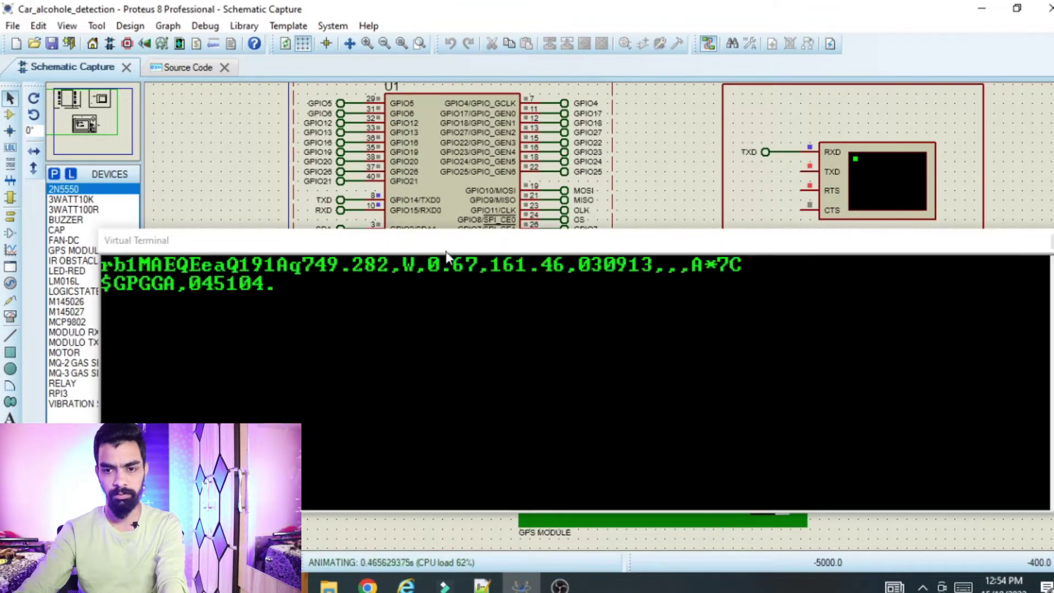
left_click_drag(1053, 302, 740, 303)
left_click_drag(471, 245, 560, 208)
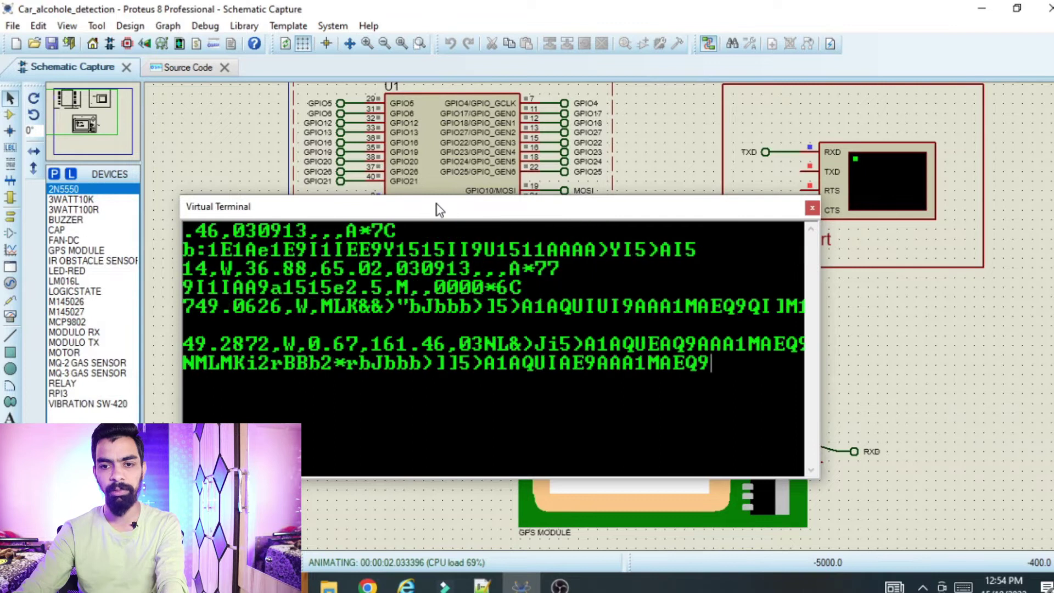
left_click_drag(439, 206, 105, 275)
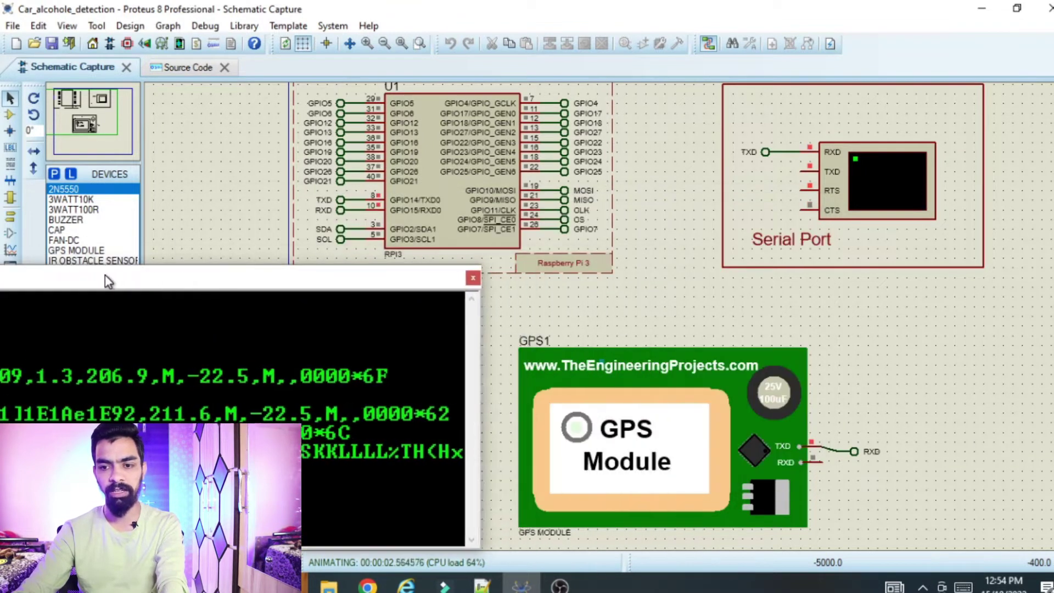
left_click_drag(316, 291, 737, 231)
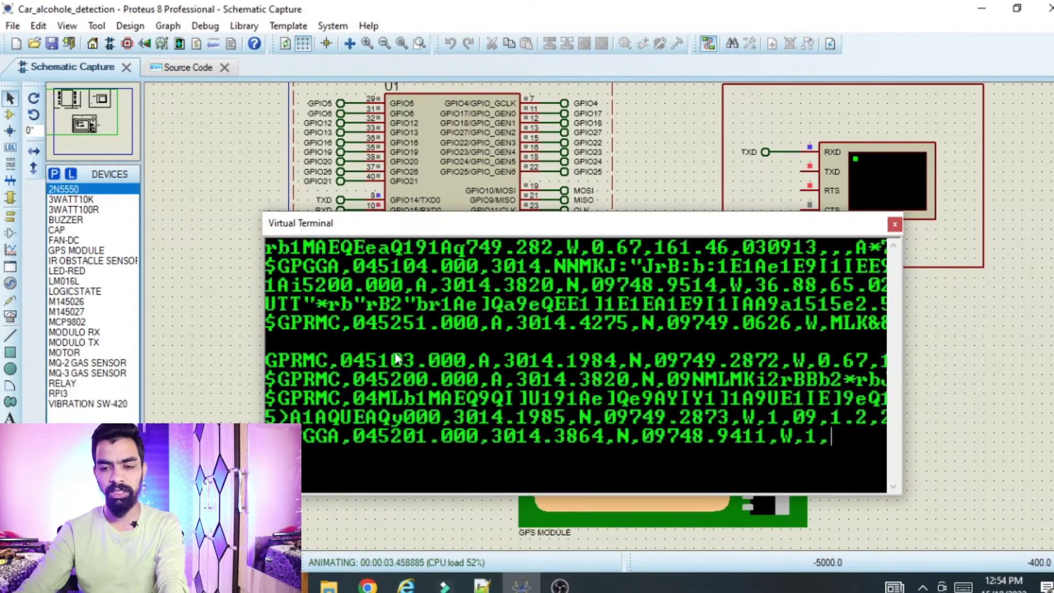
left_click_drag(471, 232, 146, 282)
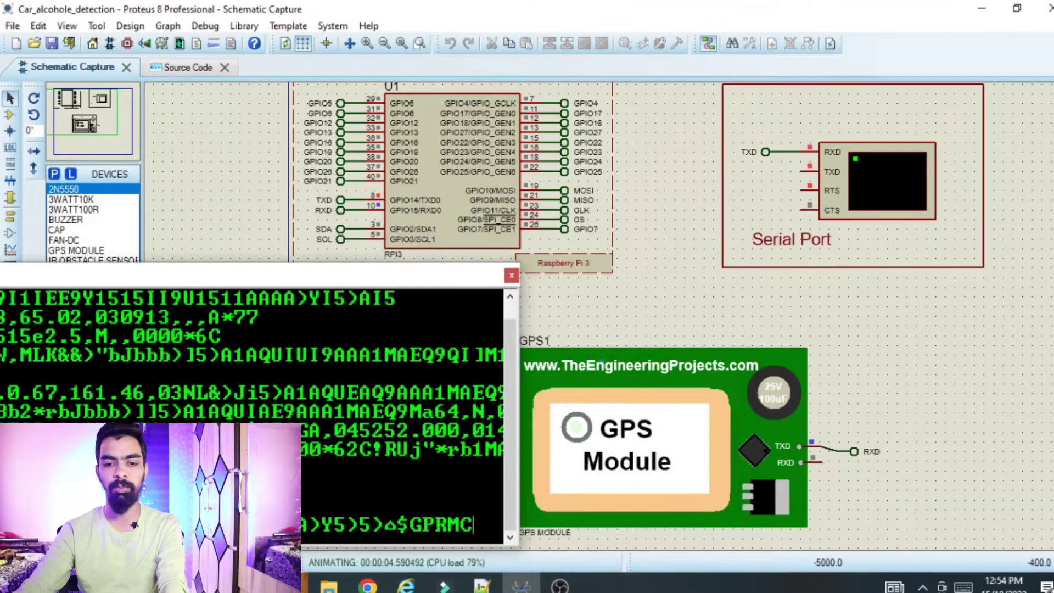
left_click(78, 562)
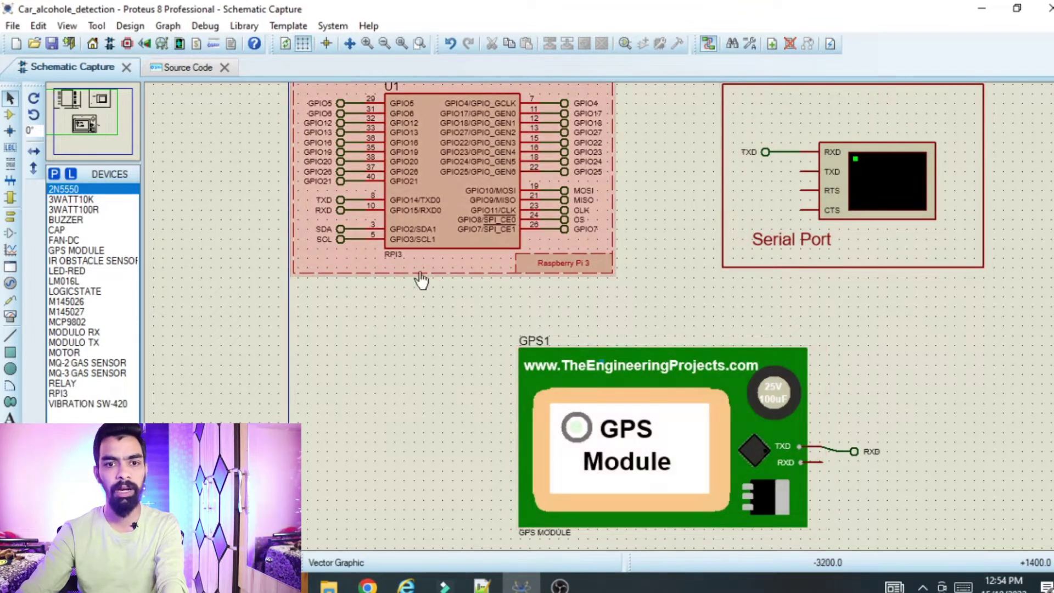
Step: Review the serial-port code in main.py and return to the schematic
left_click(186, 69)
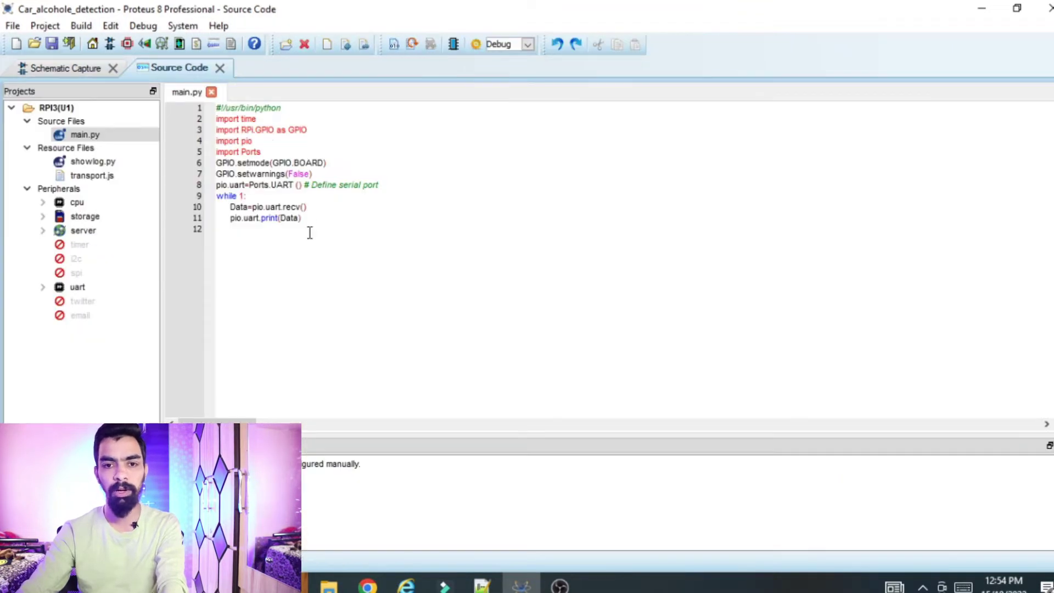
left_click_drag(310, 233, 210, 132)
left_click(75, 67)
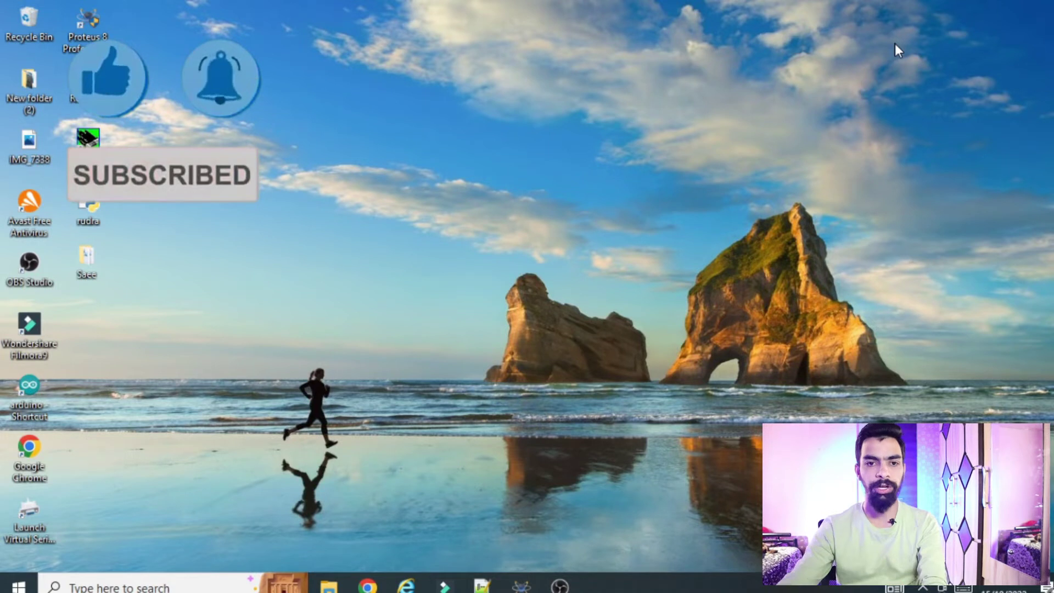
Step: Switch from Proteus to File Explorer and open the GPS_Library folder inside GPS_Raspberry_Pi_Proteus
double_click(110, 35)
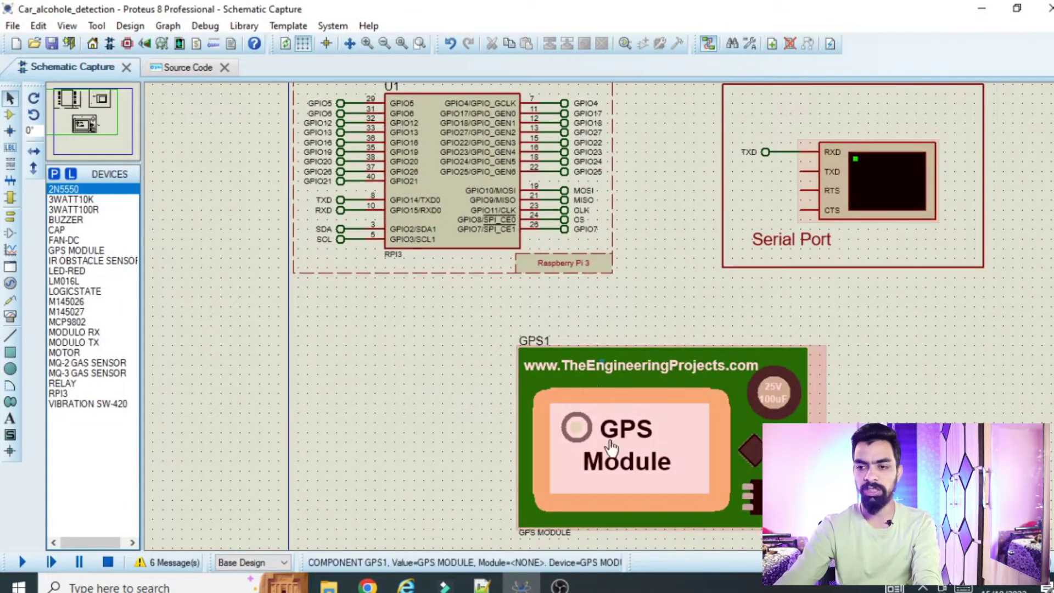
left_click(982, 8)
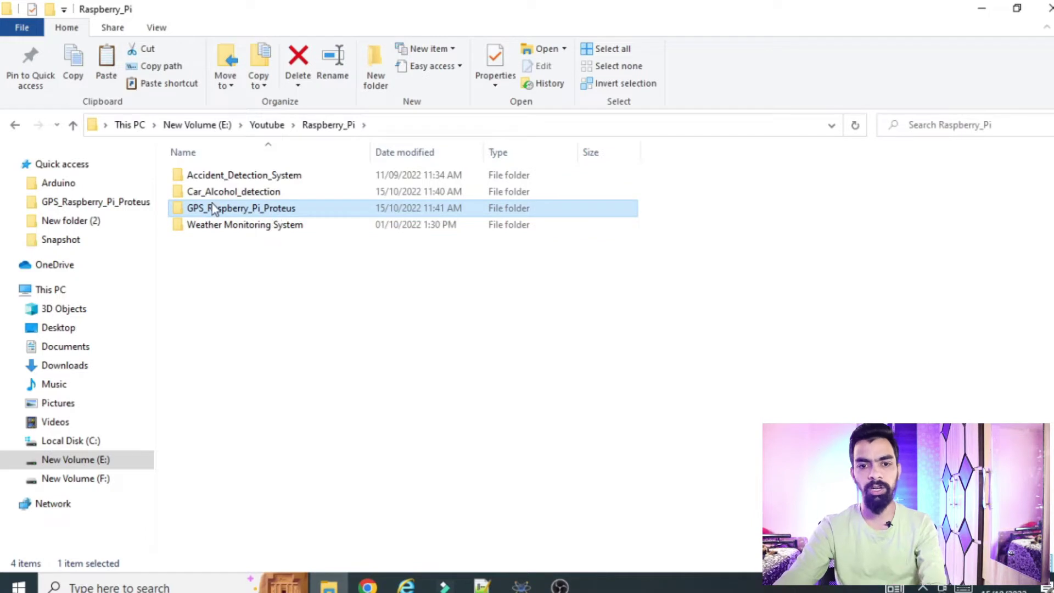
double_click(284, 208)
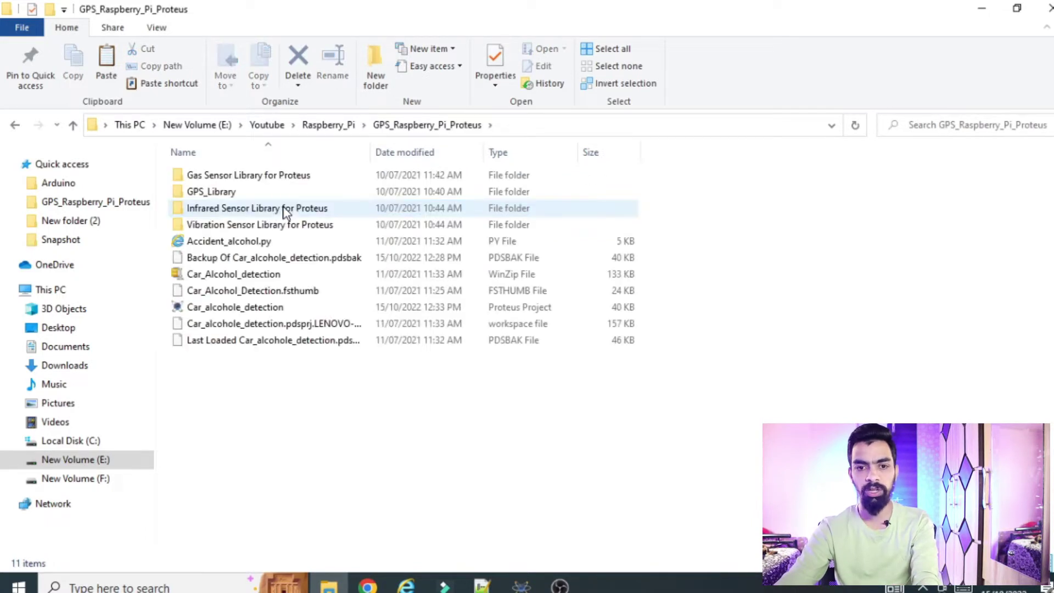
left_click(222, 193)
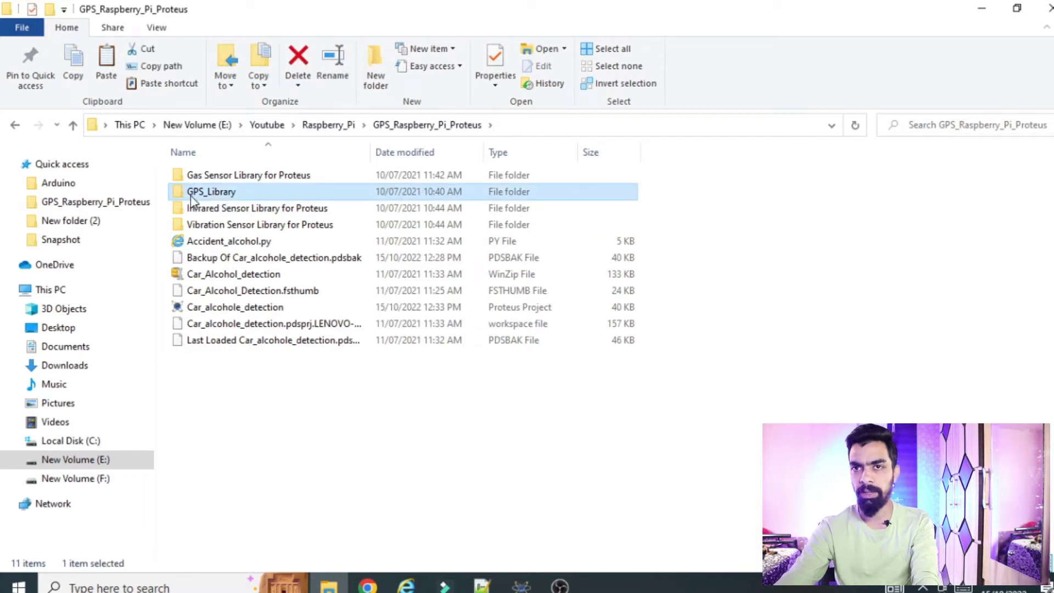
double_click(220, 192)
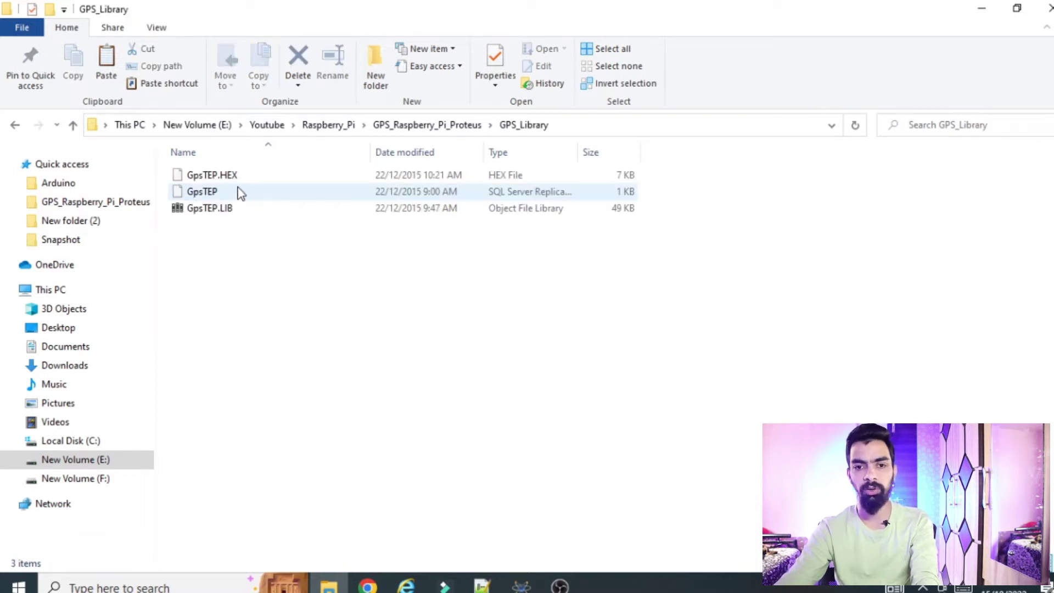
Step: Copy all three GPS library files, GpsTEP.HEX, GpsTEP and GpsTEP.LIB
left_click_drag(252, 261, 216, 167)
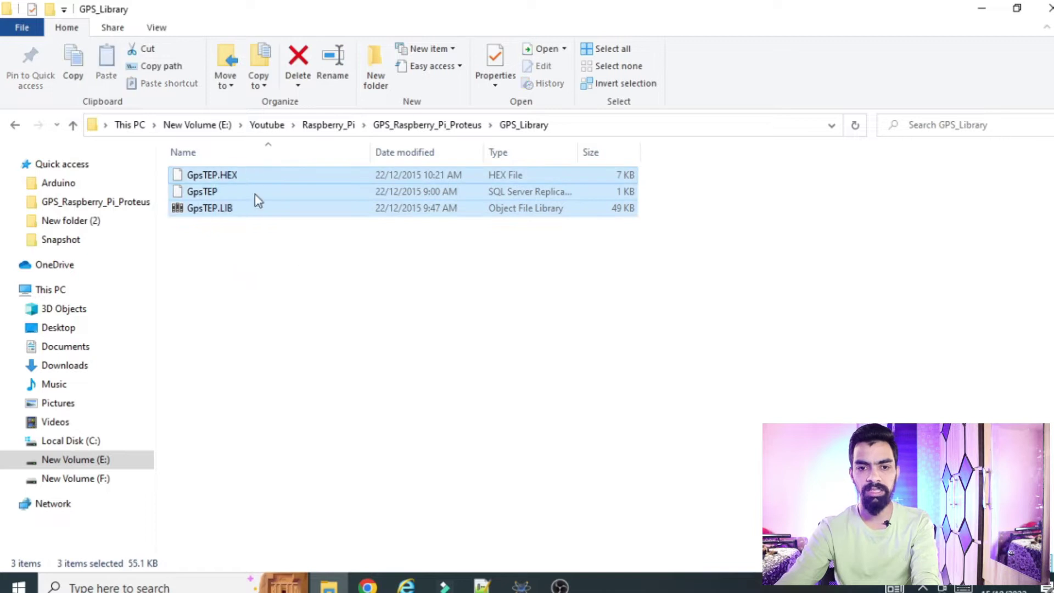
left_click(301, 257)
key("ctrl+a")
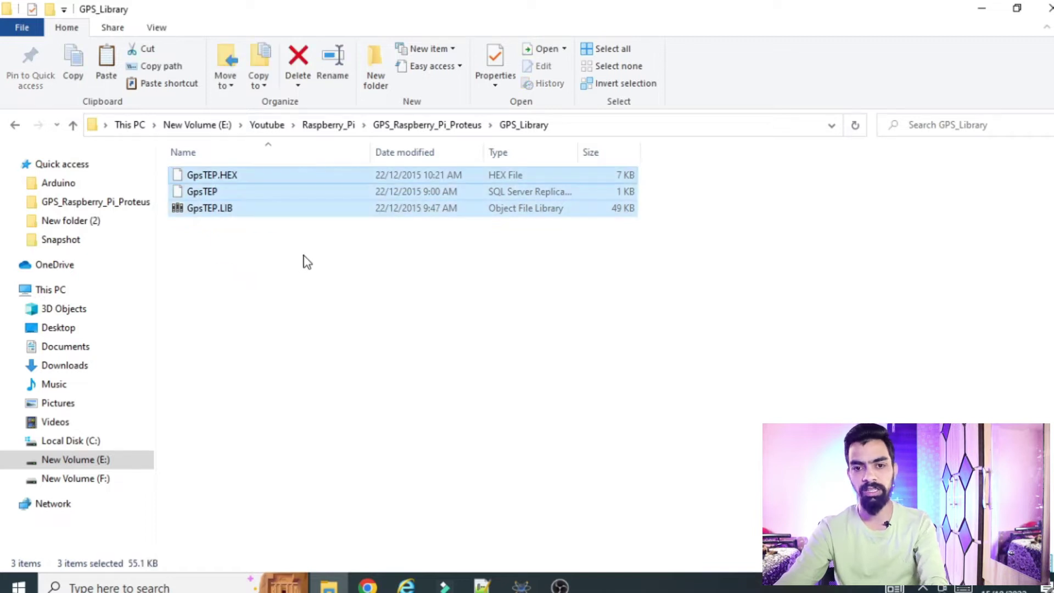
right_click(290, 219)
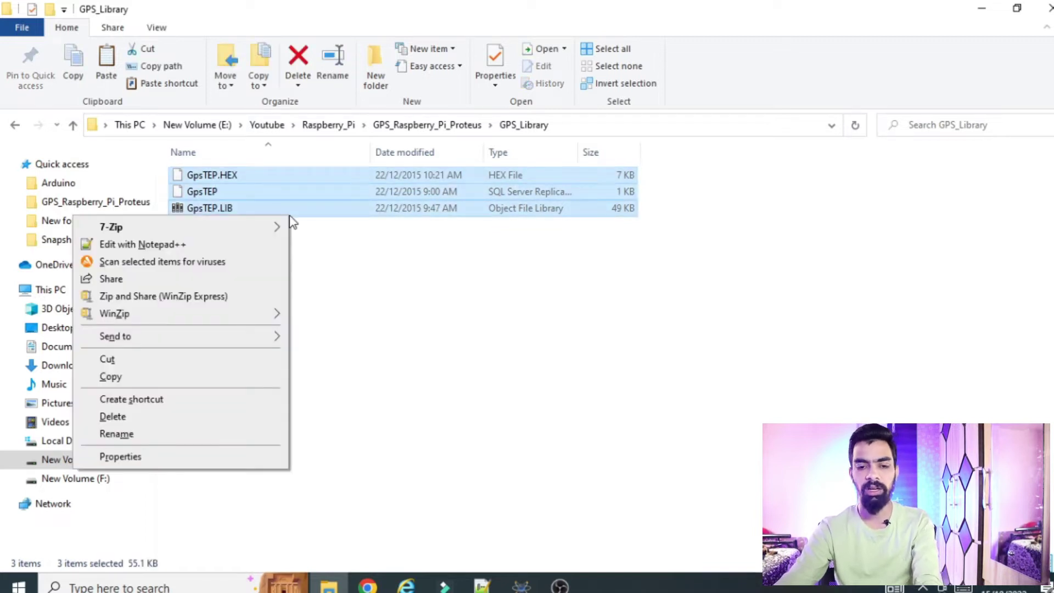
left_click(123, 375)
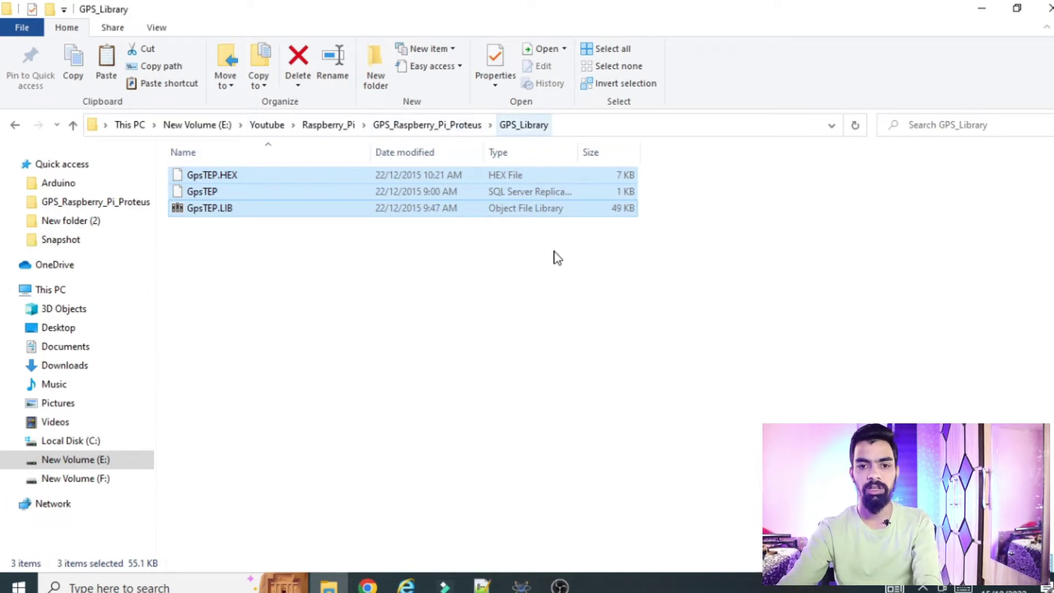
left_click(258, 262)
key("ctrl+a")
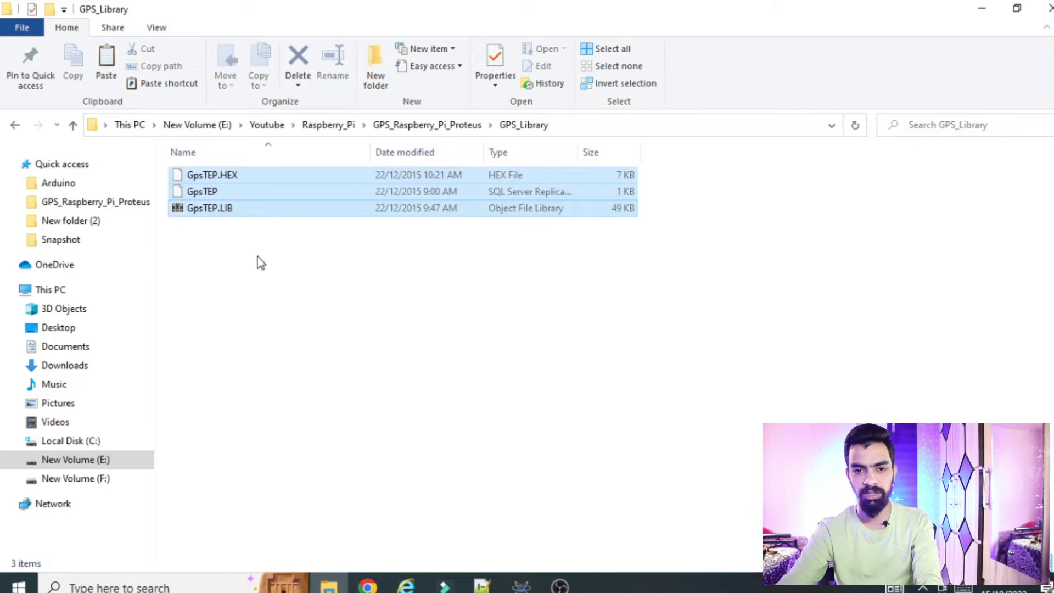
right_click(230, 215)
left_click(53, 373)
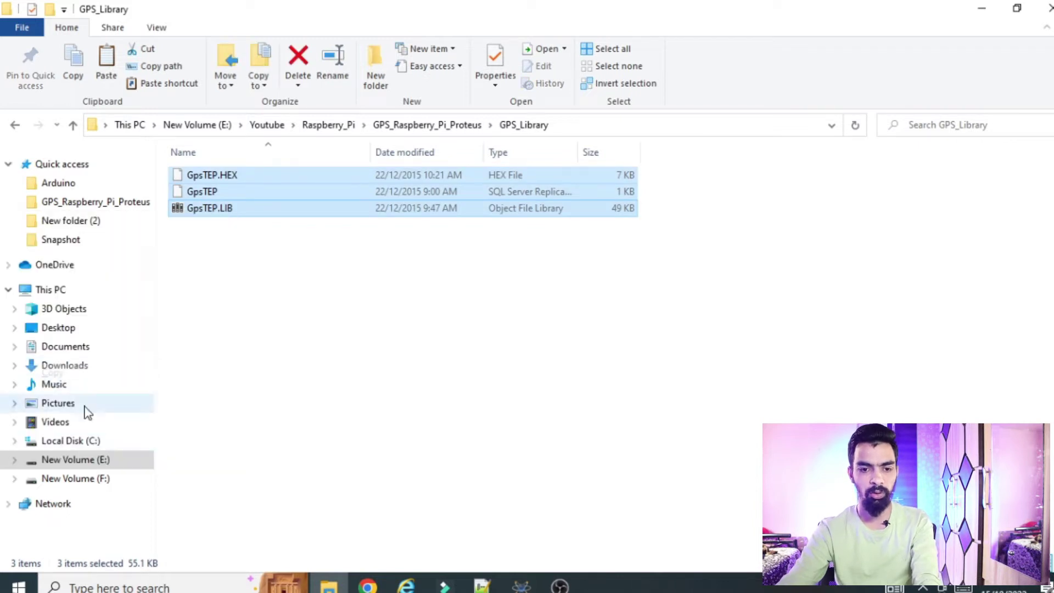
Step: Go to the LIBRARY folder under C:, Program Files (x86), Labcenter Electronics, Proteus 8 Professional, DATA
left_click(67, 441)
left_click(312, 361)
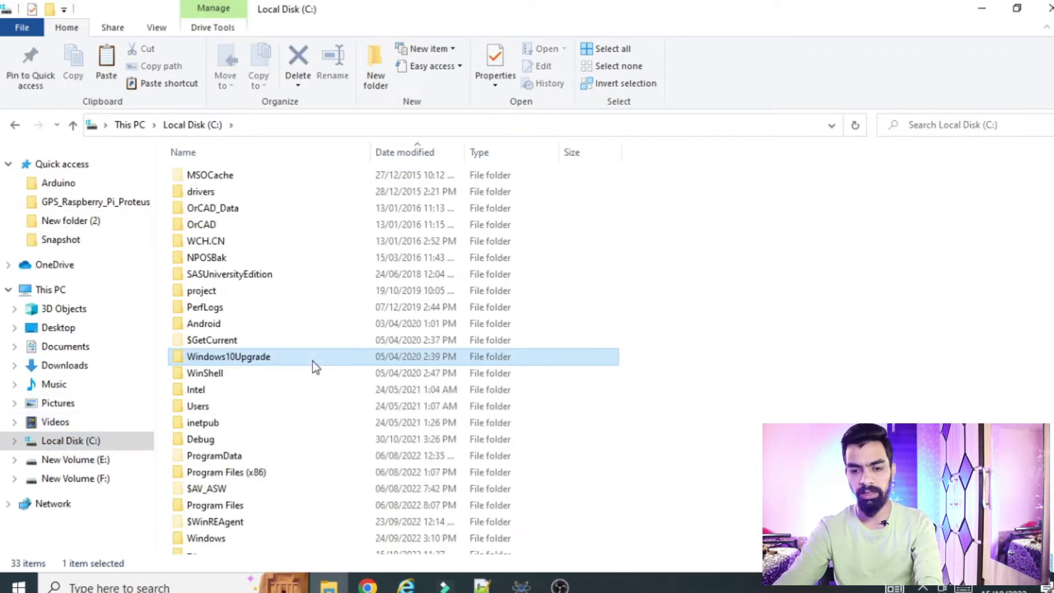
double_click(265, 472)
left_click(269, 358)
scroll(261, 455, "down", 2)
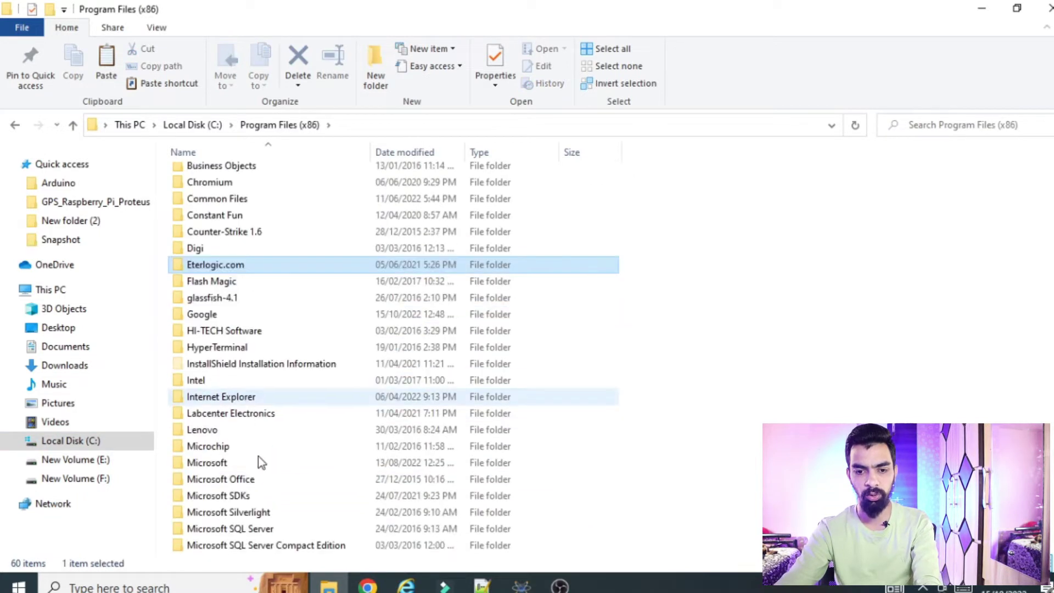
left_click(209, 417)
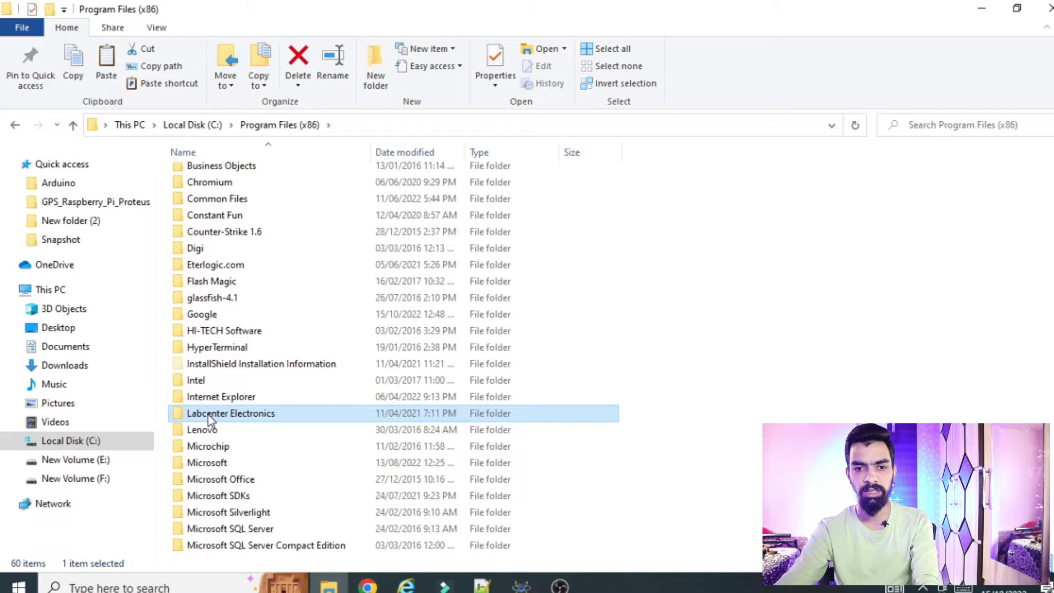
double_click(208, 420)
double_click(235, 193)
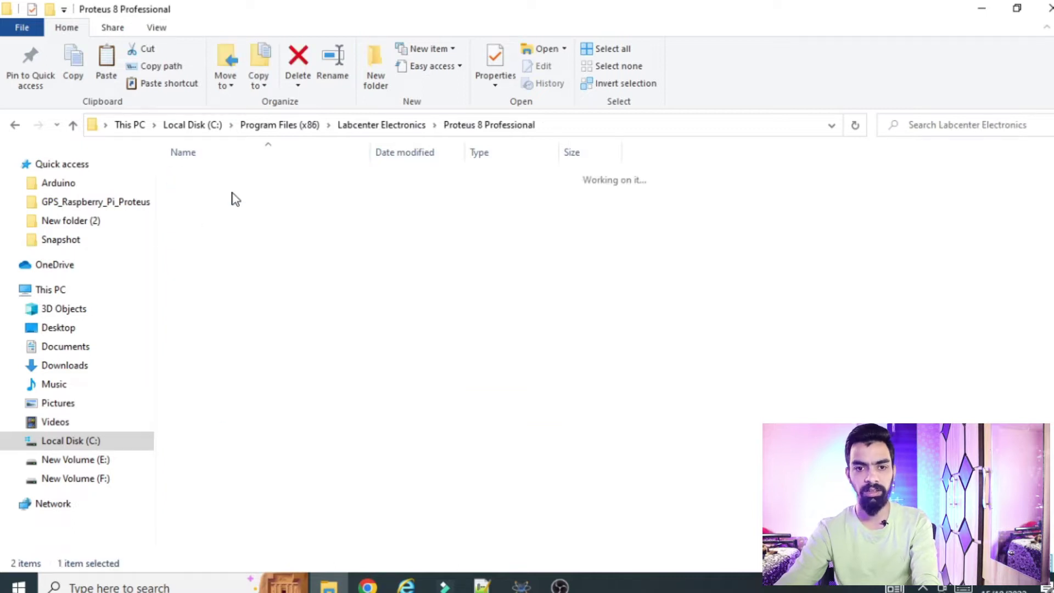
left_click(225, 189)
double_click(225, 189)
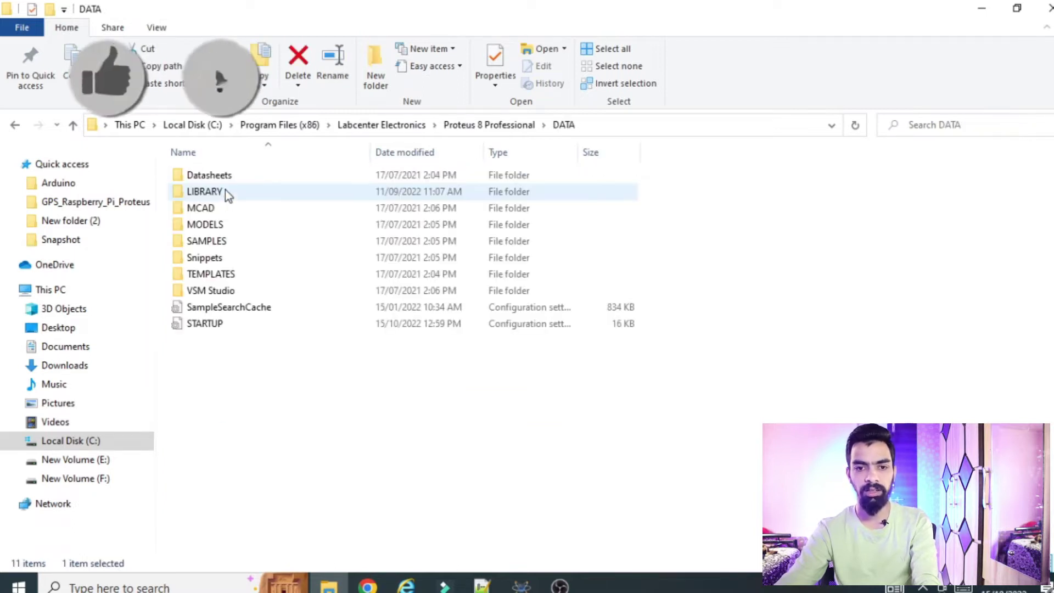
double_click(225, 190)
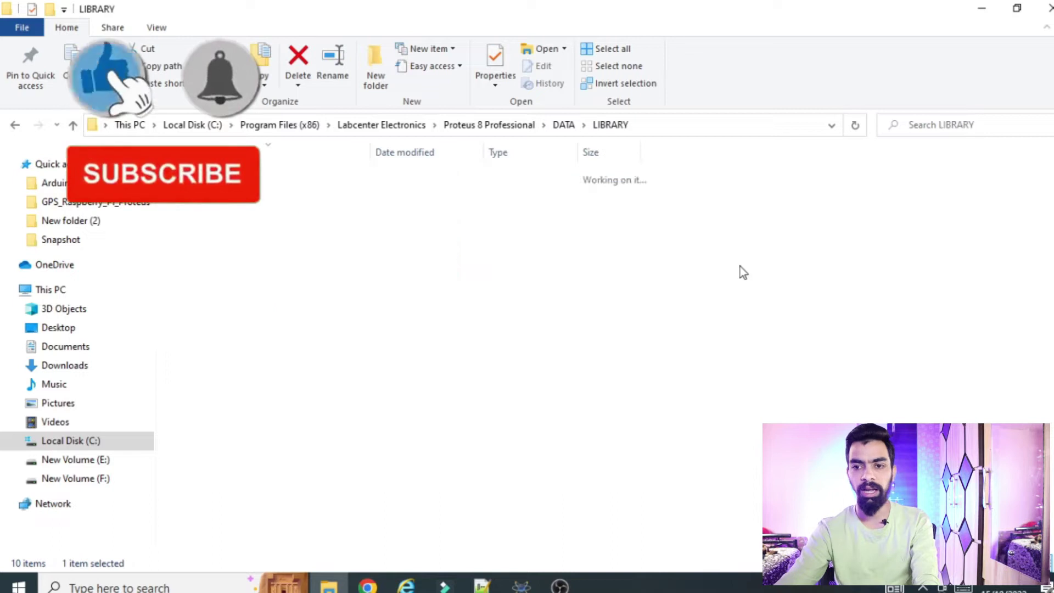
Step: Paste the copied GpsTEP files into the LIBRARY folder, granting administrator permission for all items
right_click(789, 246)
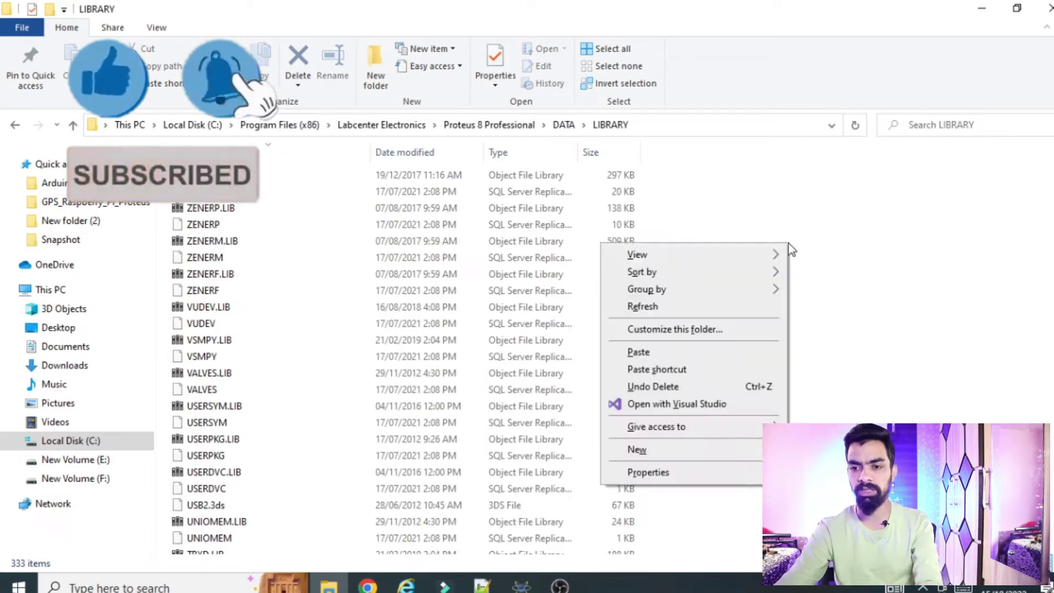
left_click(657, 351)
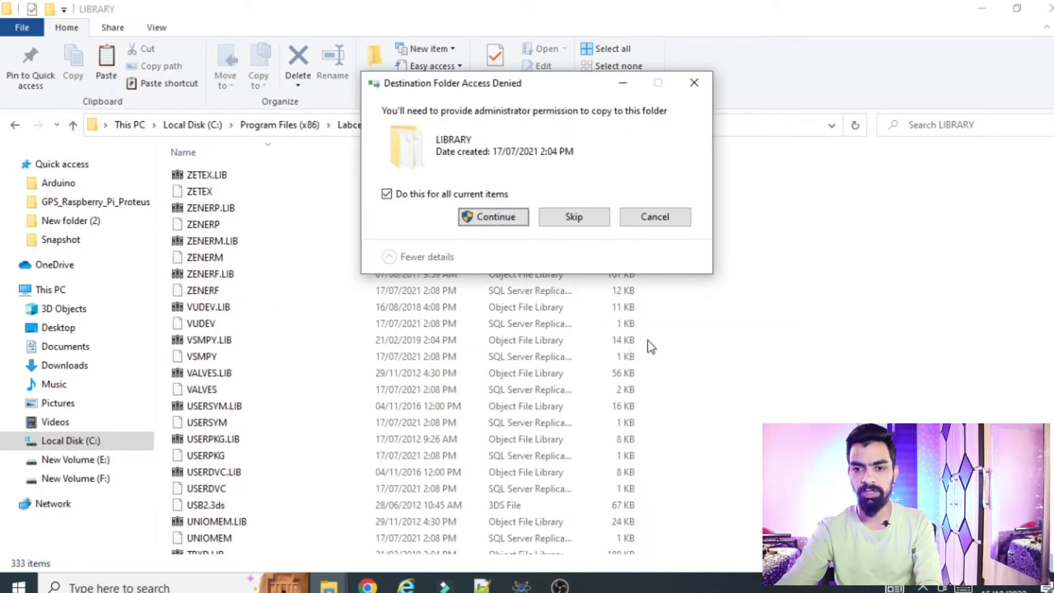
left_click(503, 221)
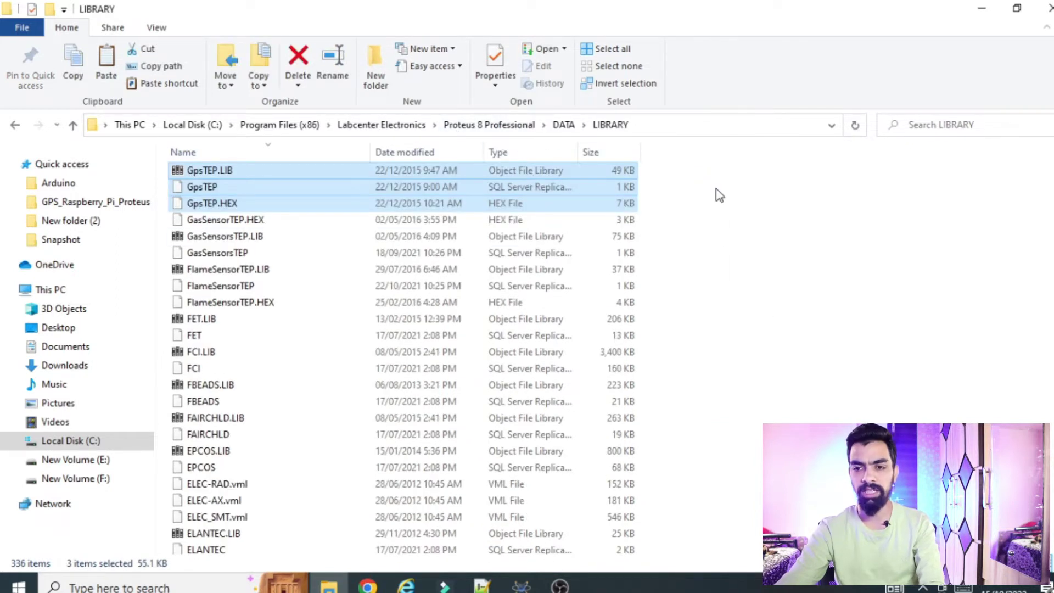
left_click(820, 335)
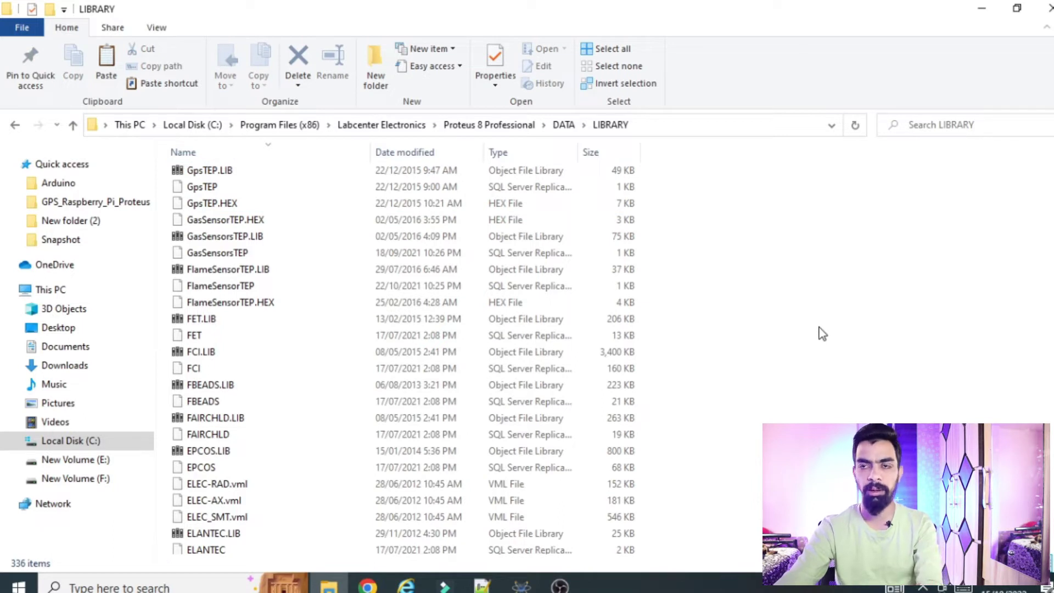
Step: Minimize File Explorer, then close the running Proteus session and relaunch Proteus 8 Professional as administrator
left_click(978, 7)
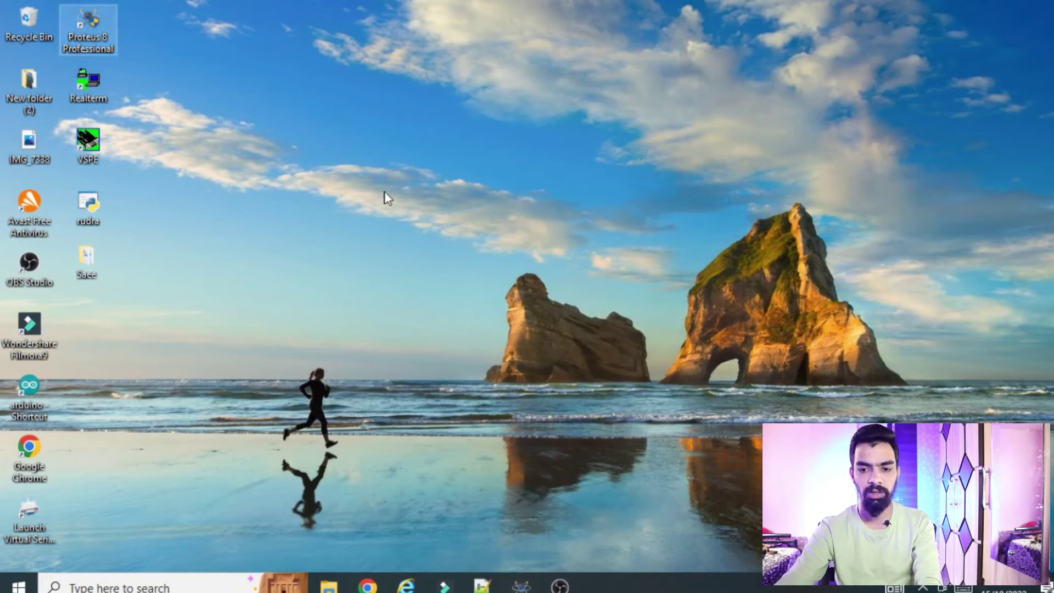
right_click(93, 25)
left_click(99, 8)
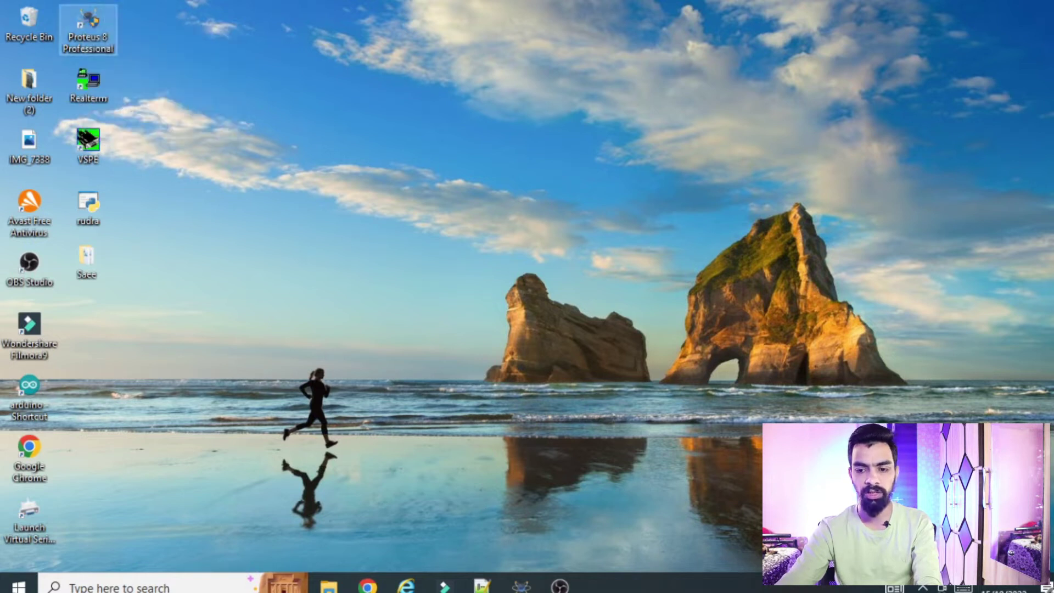
left_click(521, 586)
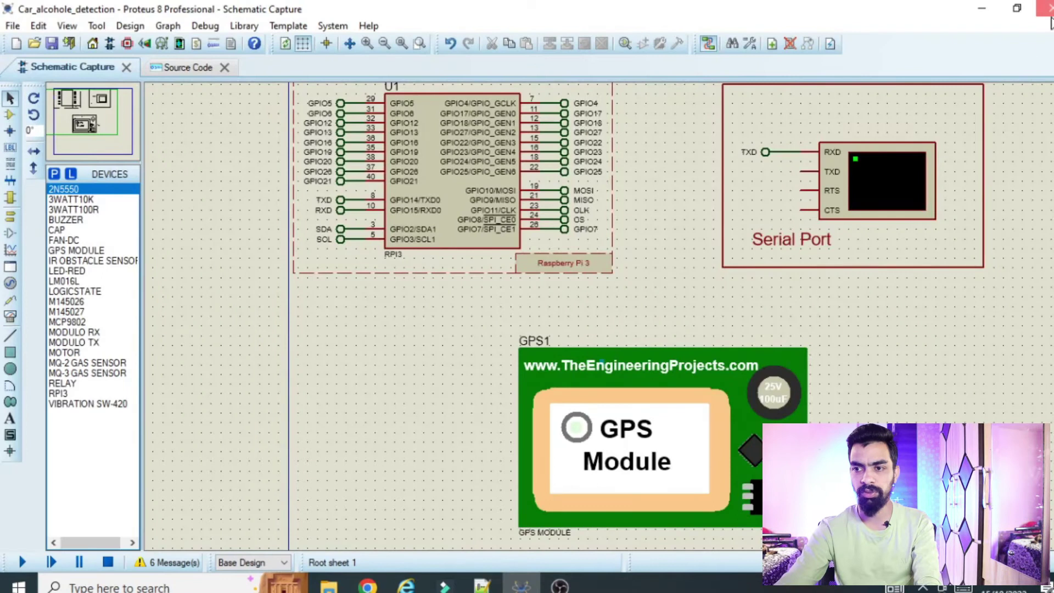
left_click(1044, 8)
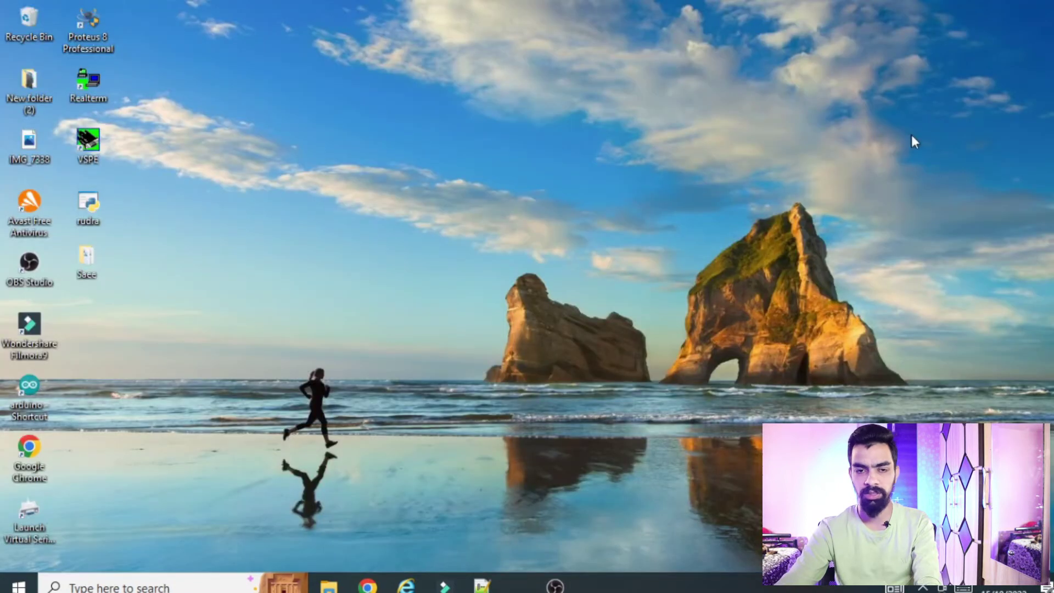
right_click(94, 21)
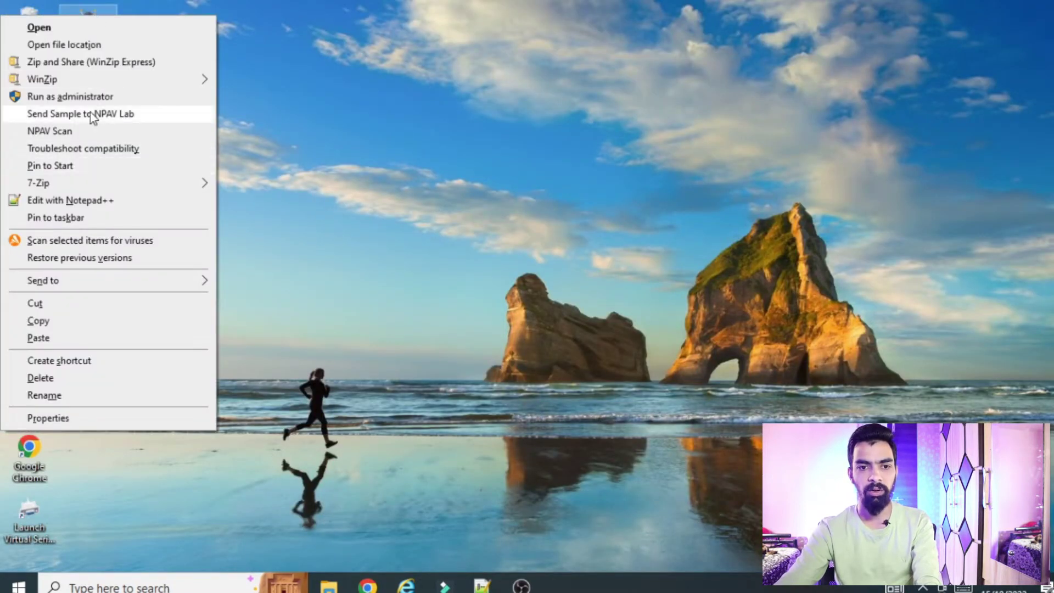
left_click(111, 102)
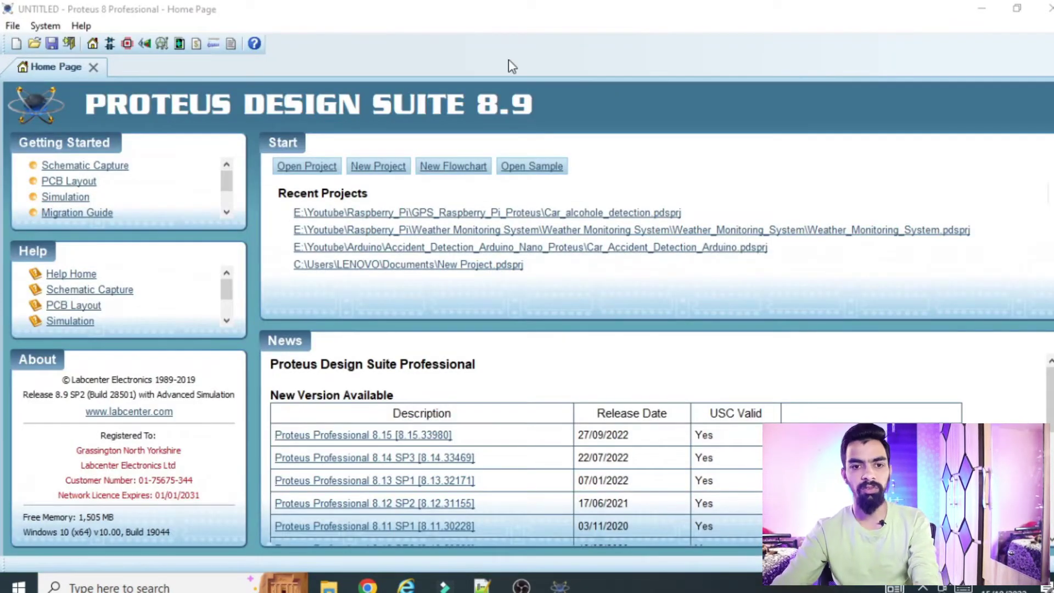
left_click(390, 167)
left_click(389, 167)
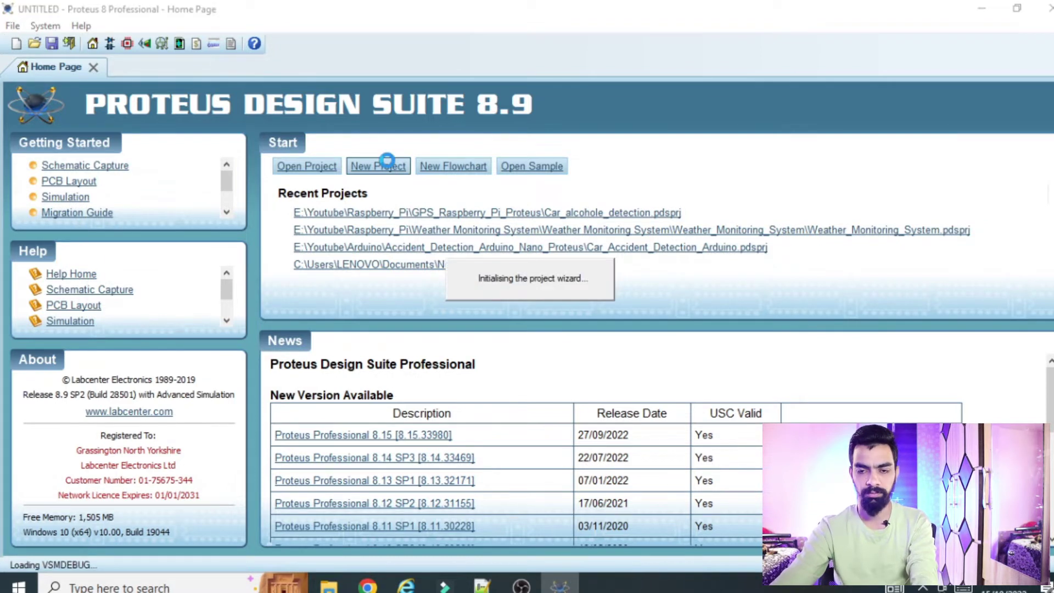
left_click(377, 173)
type("5555555555555555555555555")
left_click(559, 171)
type("5555555")
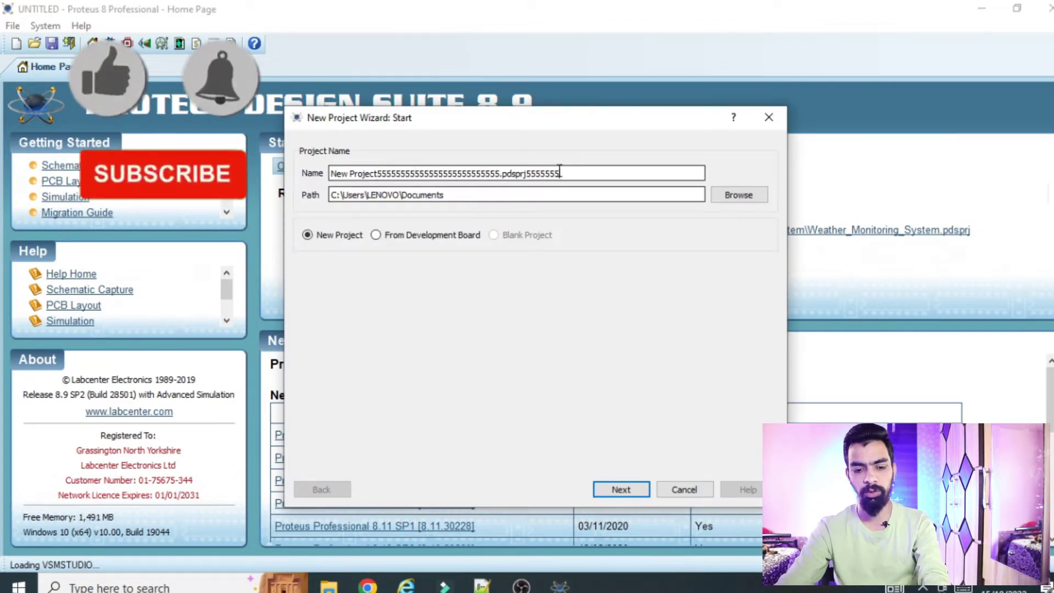
key("Escape")
left_click(560, 586)
left_click(560, 586)
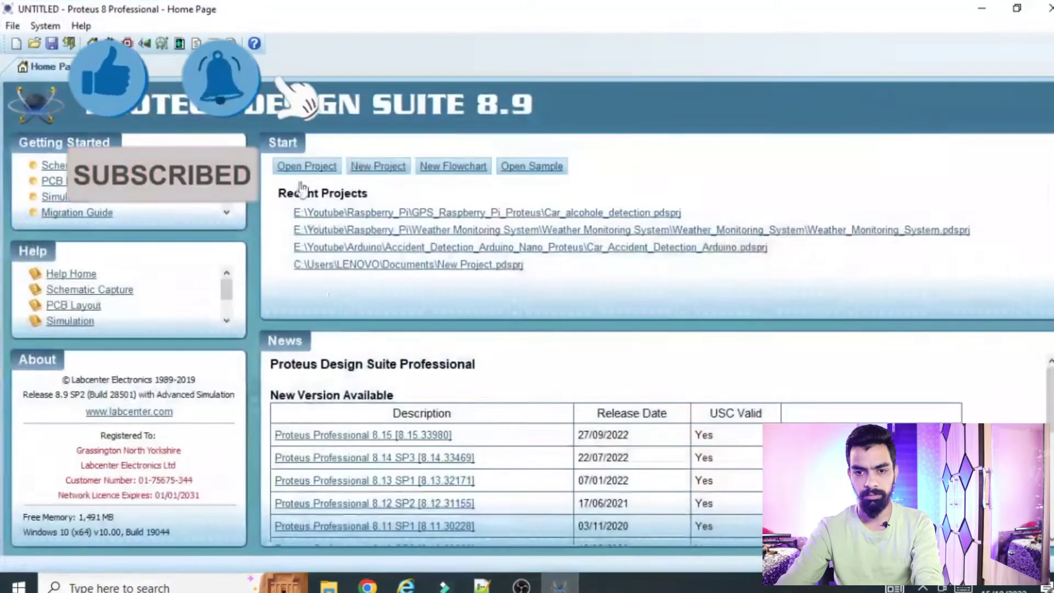
Step: Start a new project, keeping the name New Project.pdsprj and the Documents folder as its path
left_click(366, 168)
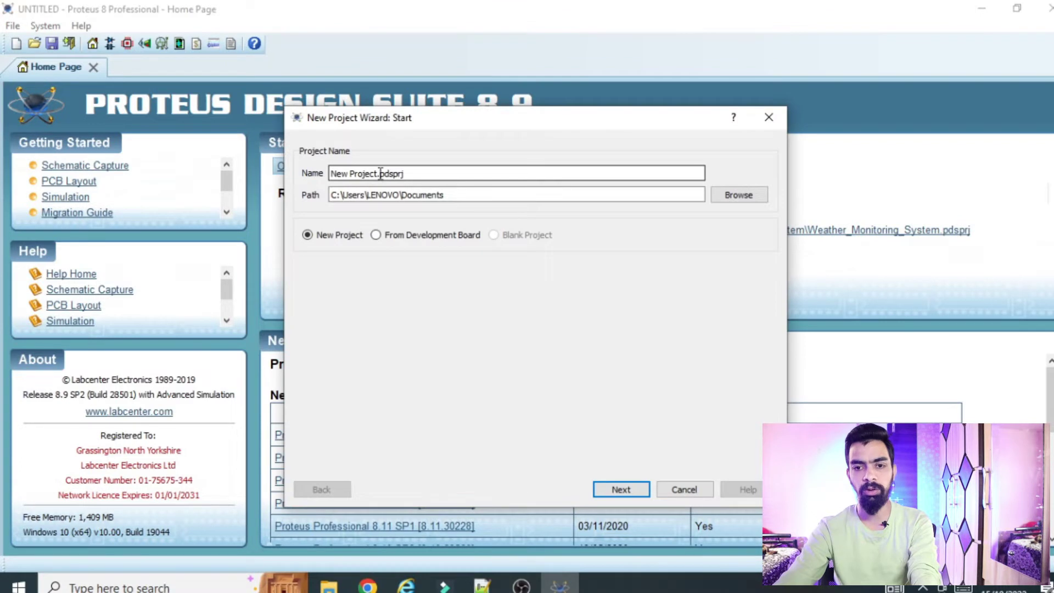
left_click_drag(379, 173, 310, 177)
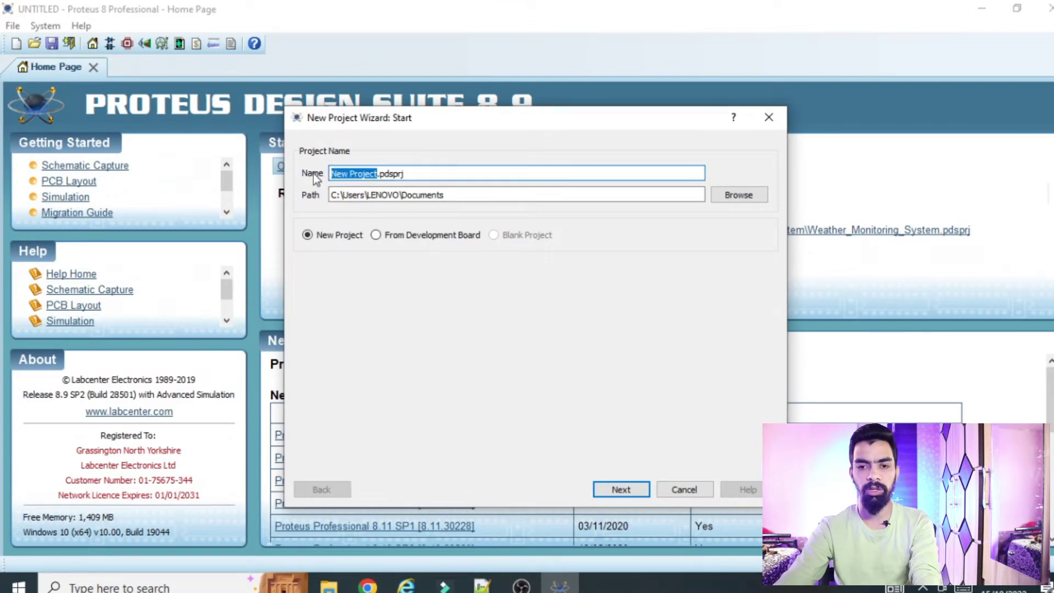
left_click_drag(482, 195, 299, 199)
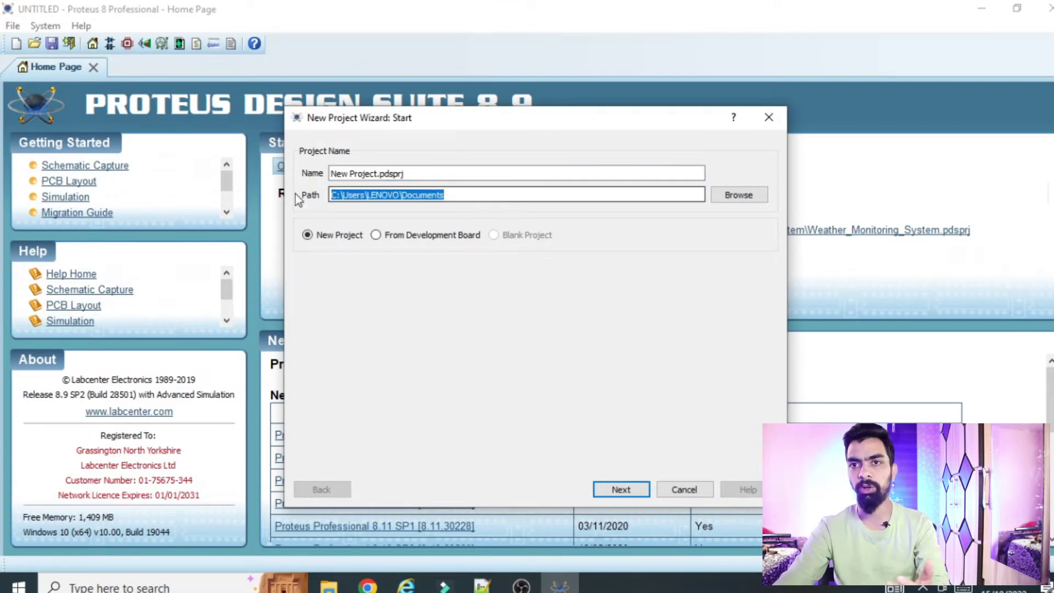
left_click(460, 193)
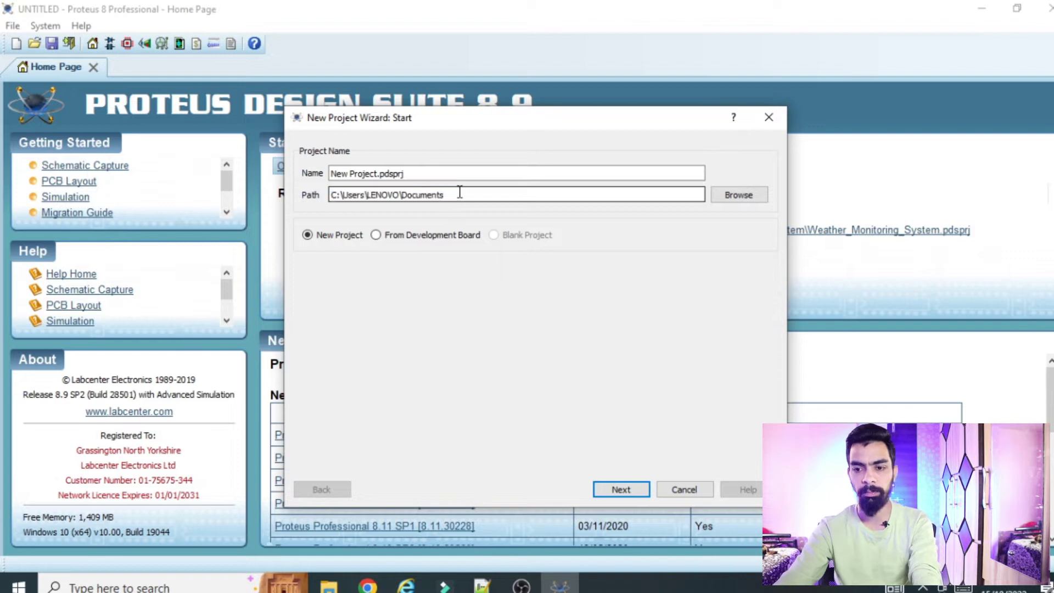
left_click(721, 200)
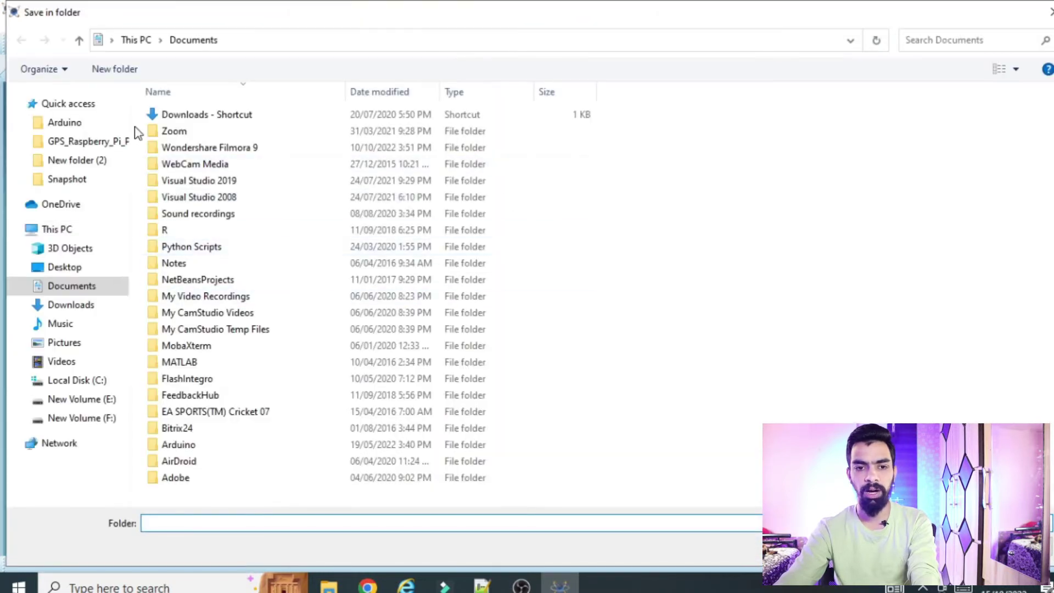
left_click(1049, 11)
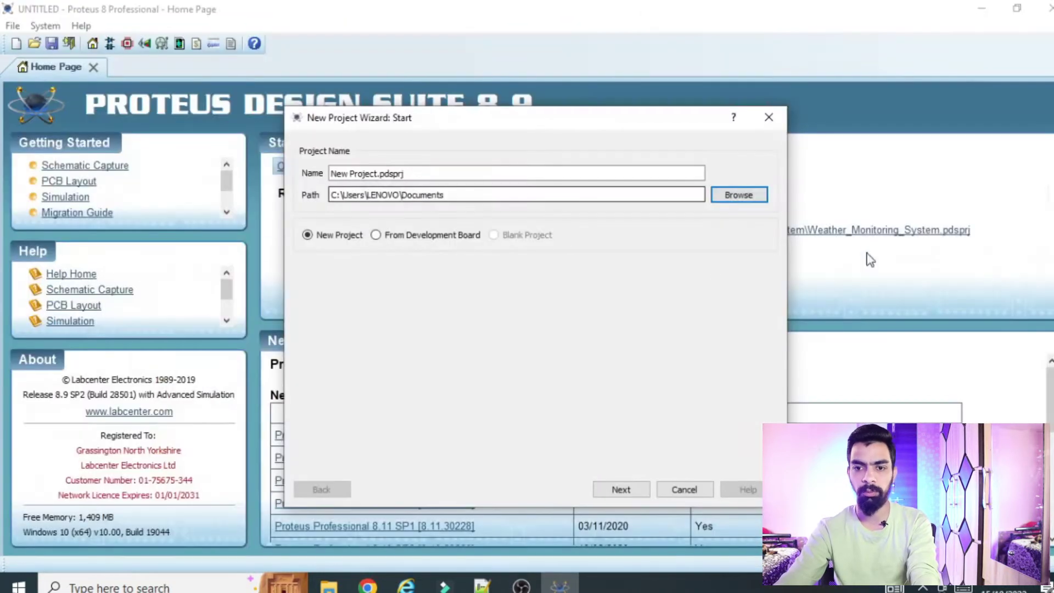
Step: Replace the existing project, using the DEFAULT schematic template and creating no PCB layout
left_click(635, 483)
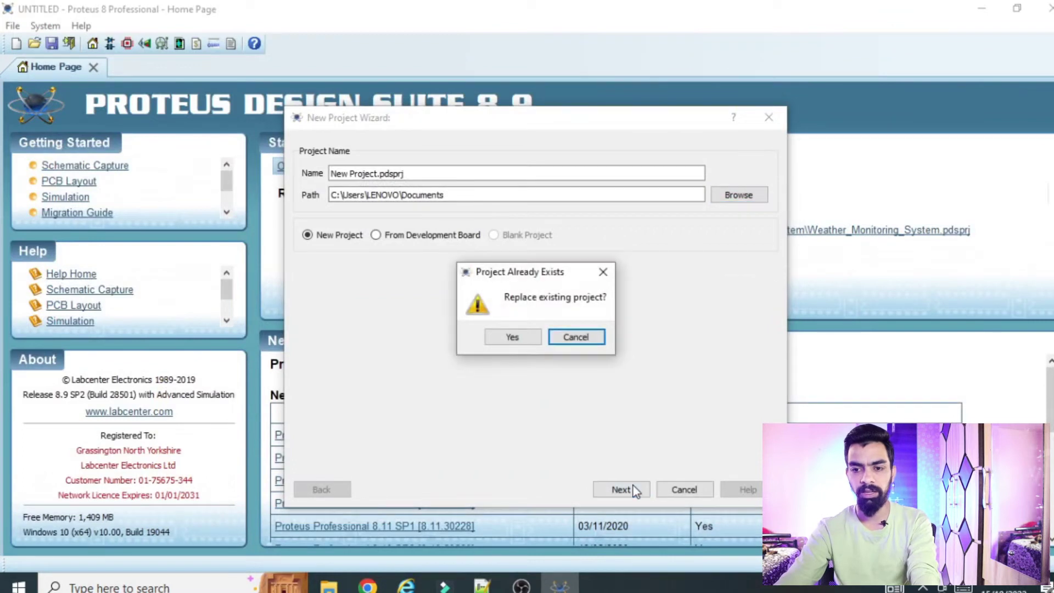
left_click(512, 336)
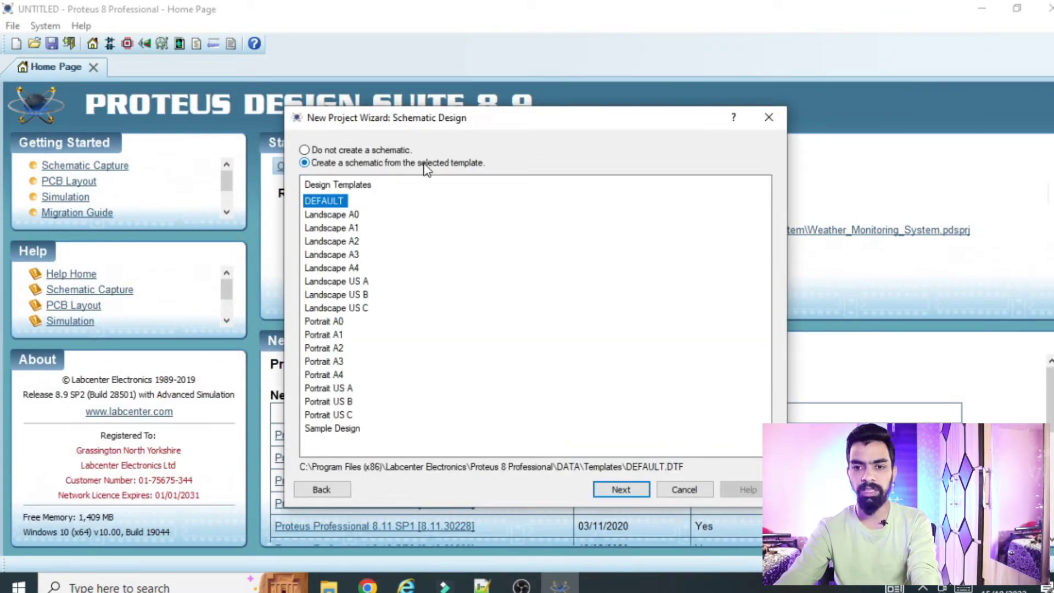
left_click(616, 489)
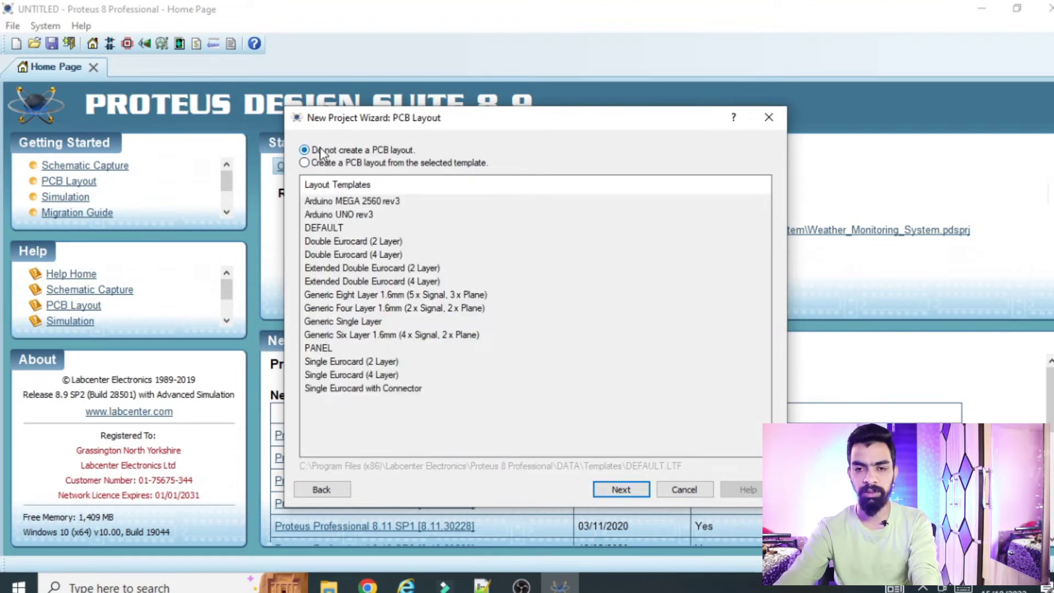
left_click(624, 492)
Step: Create a firmware project with the Raspberry Pi family, Raspberry Pi 3 controller and Python 3 (Proteus) compiler, and finish the project wizard
left_click(345, 171)
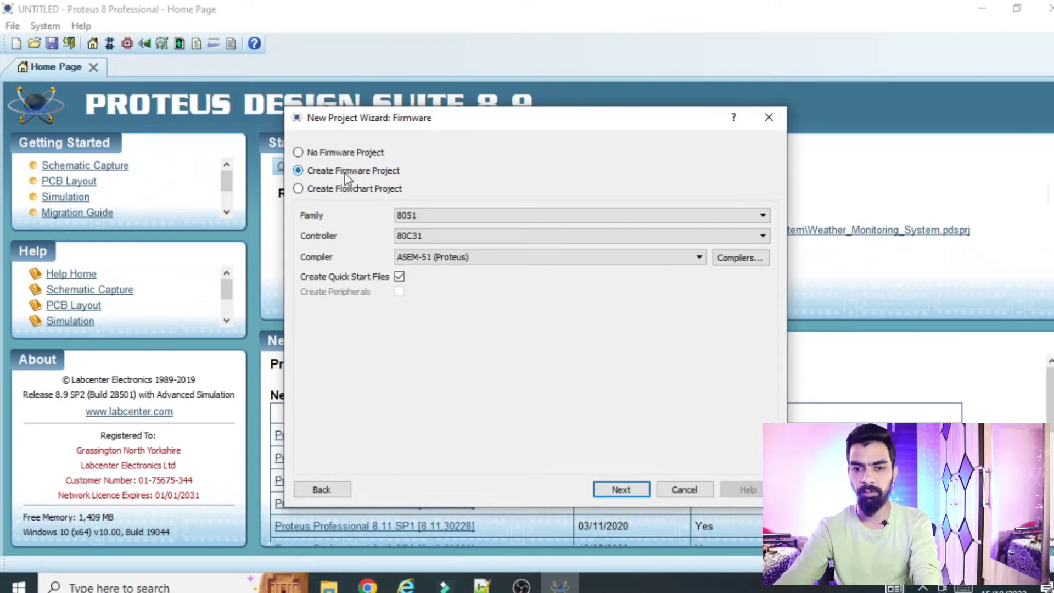
left_click(490, 218)
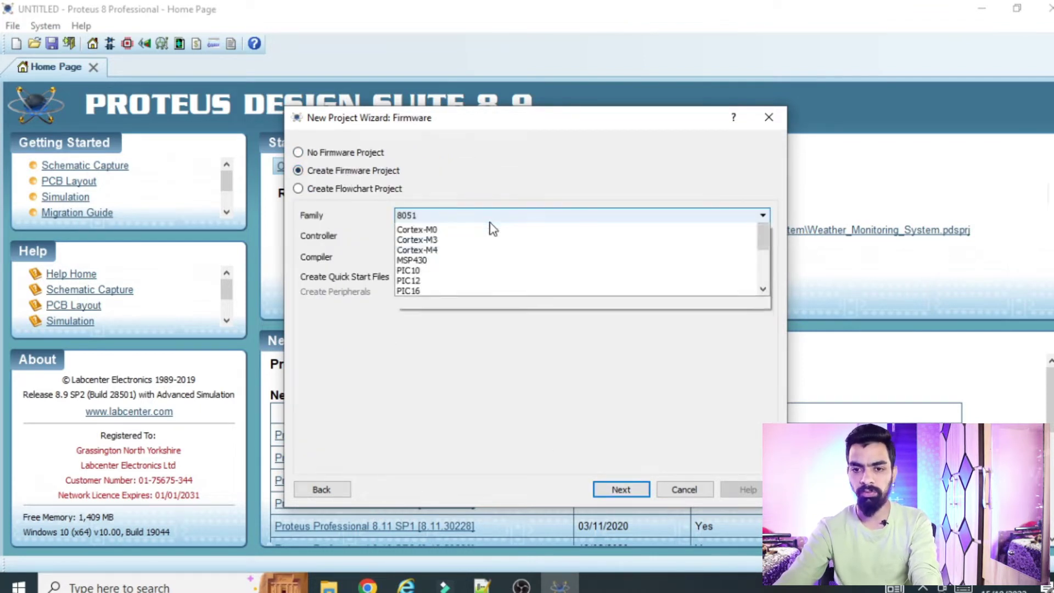
scroll(487, 278, "down", 2)
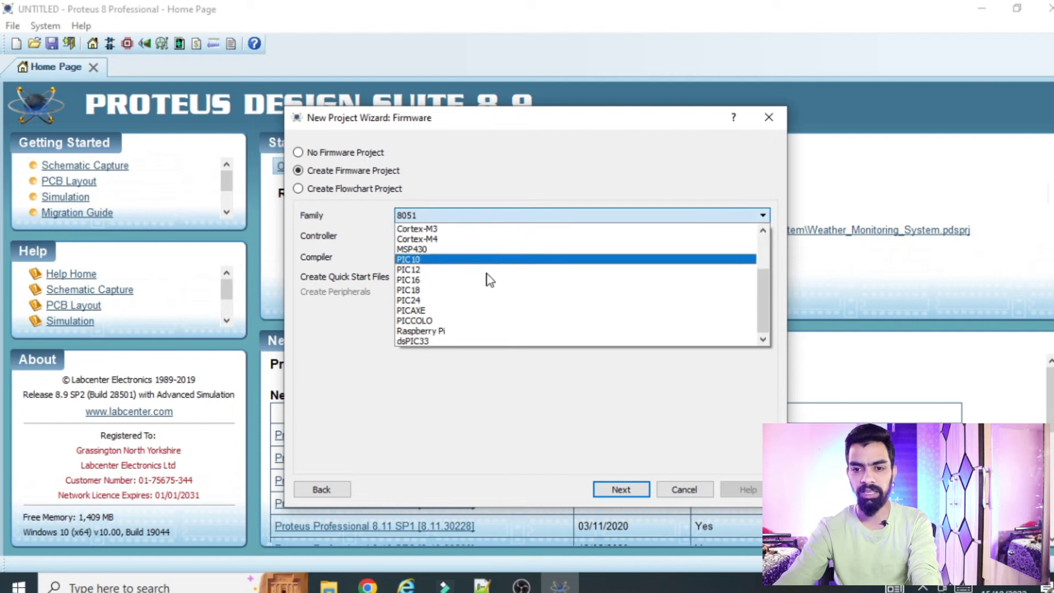
left_click(416, 334)
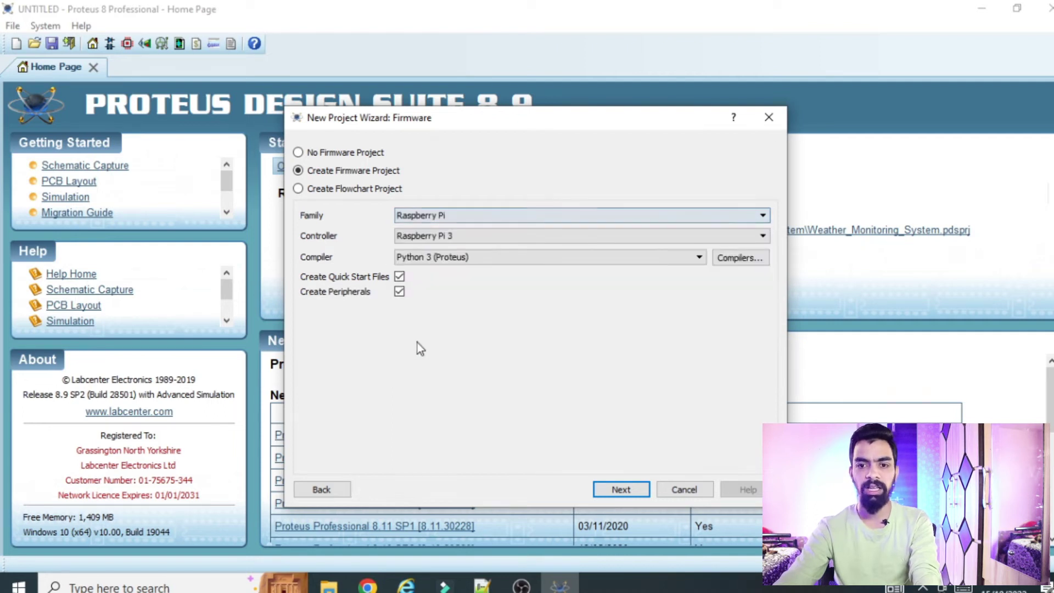
left_click(459, 239)
left_click(450, 248)
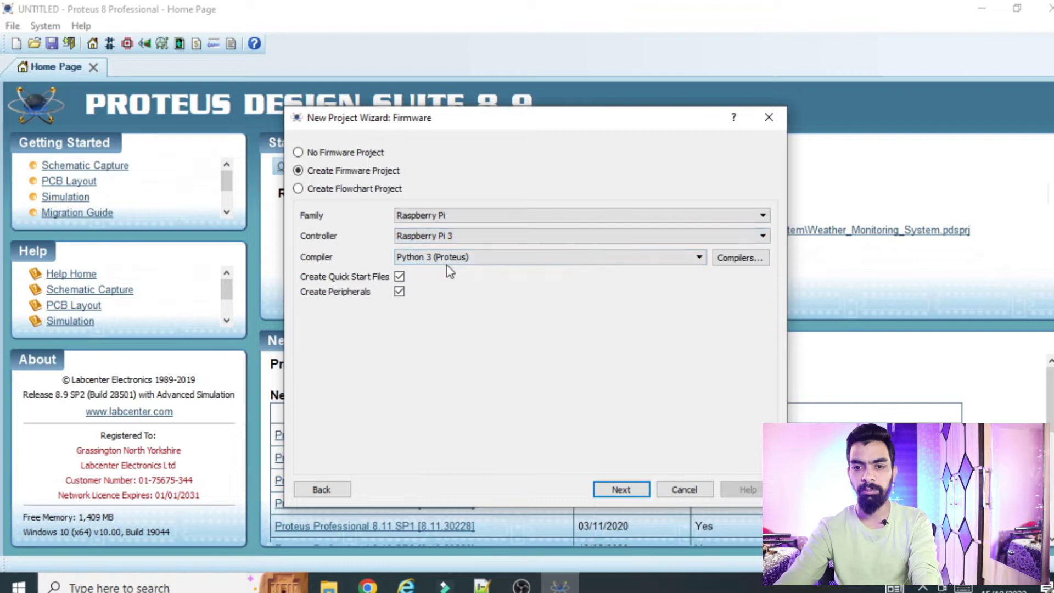
left_click(620, 490)
left_click(618, 490)
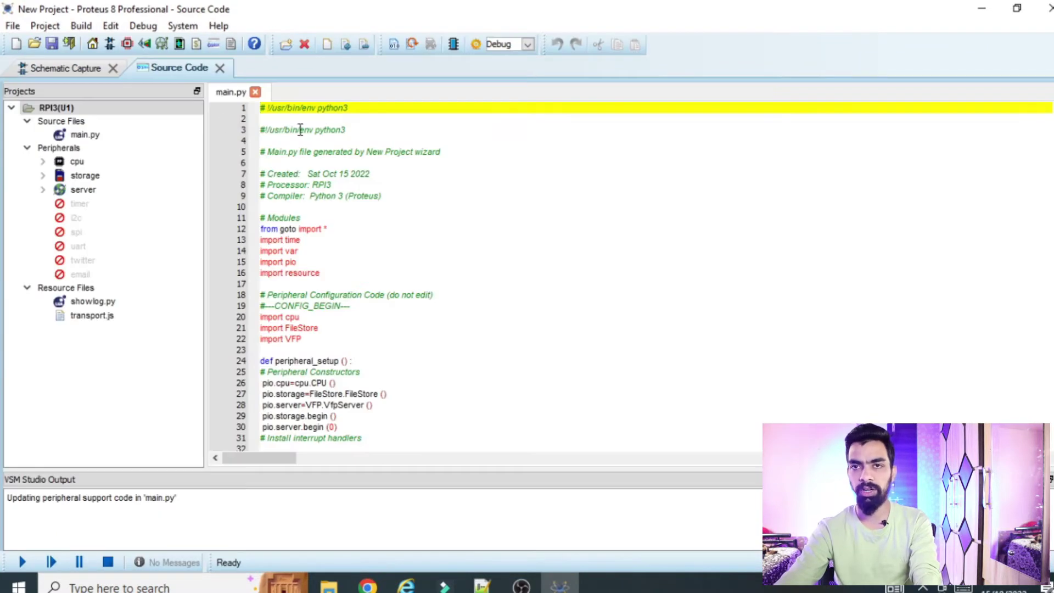
Step: Review the generated main.py source code and the Raspberry Pi 3 block on the schematic sheet
left_click(65, 69)
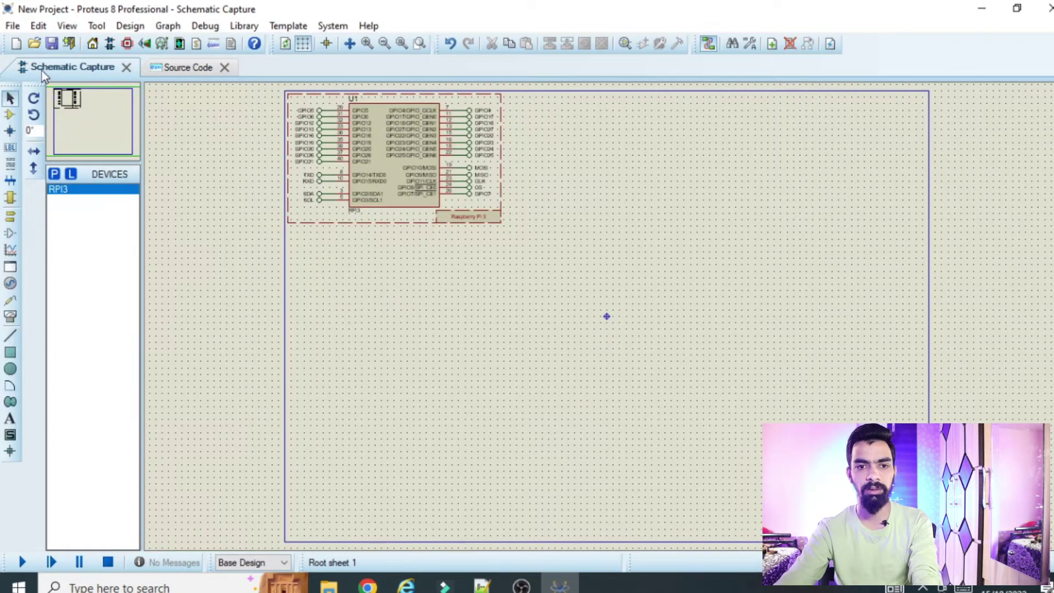
left_click(189, 69)
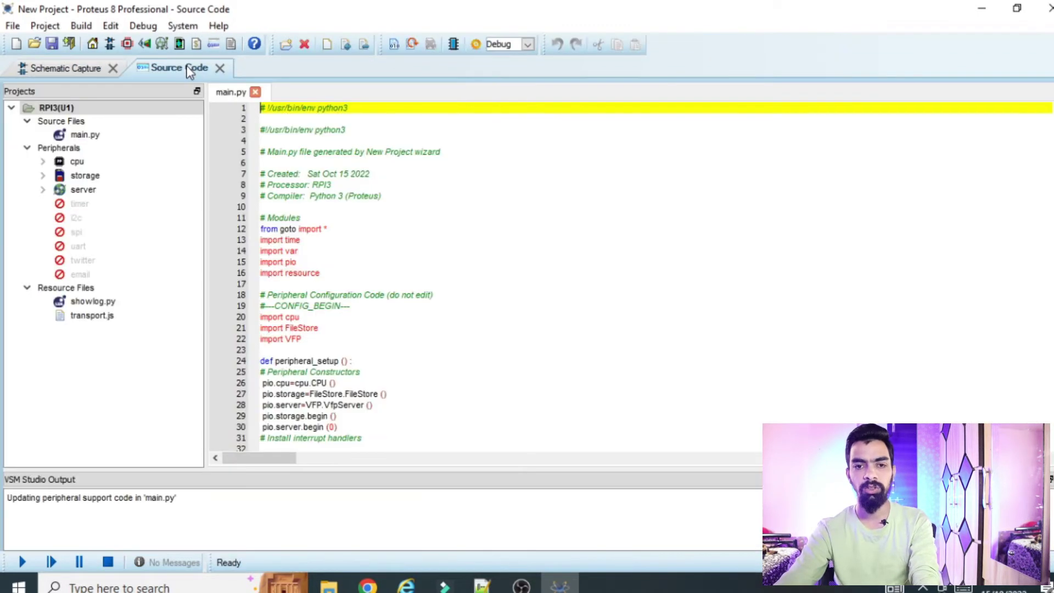
left_click(22, 63)
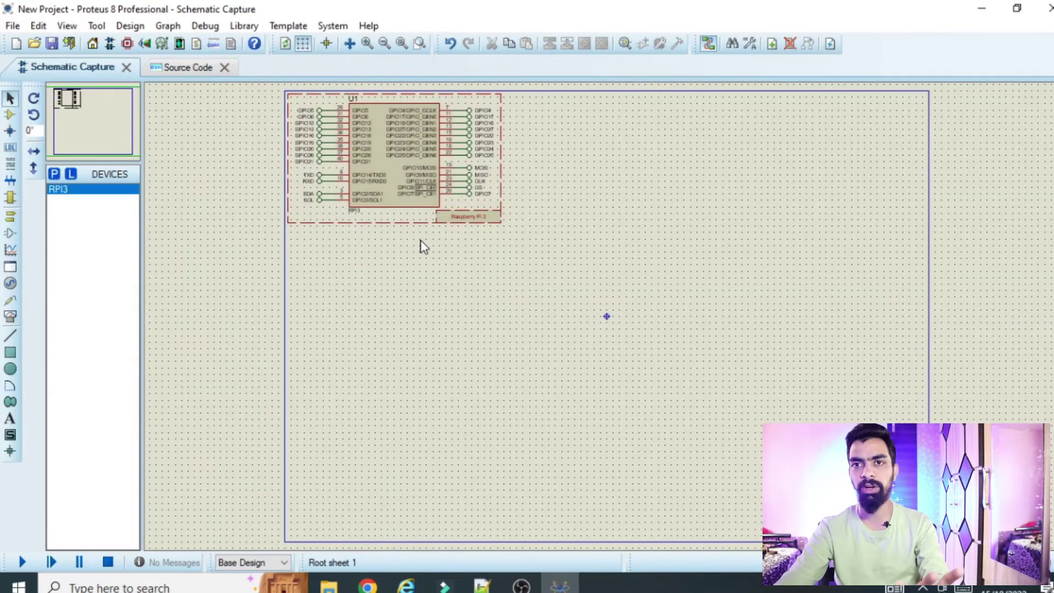
scroll(532, 137, "up", 2)
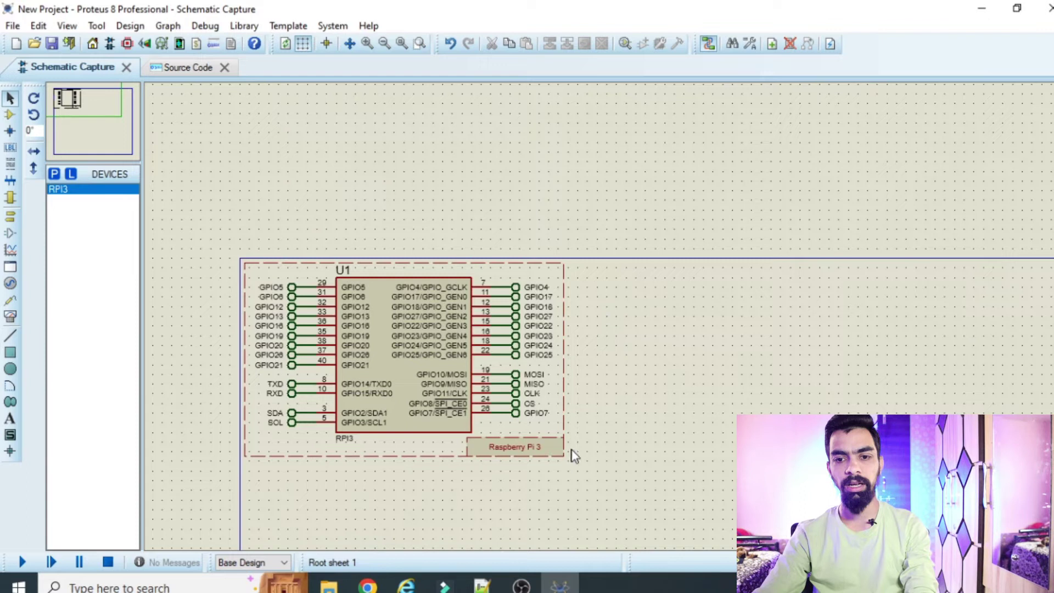
scroll(687, 457, "up", 1)
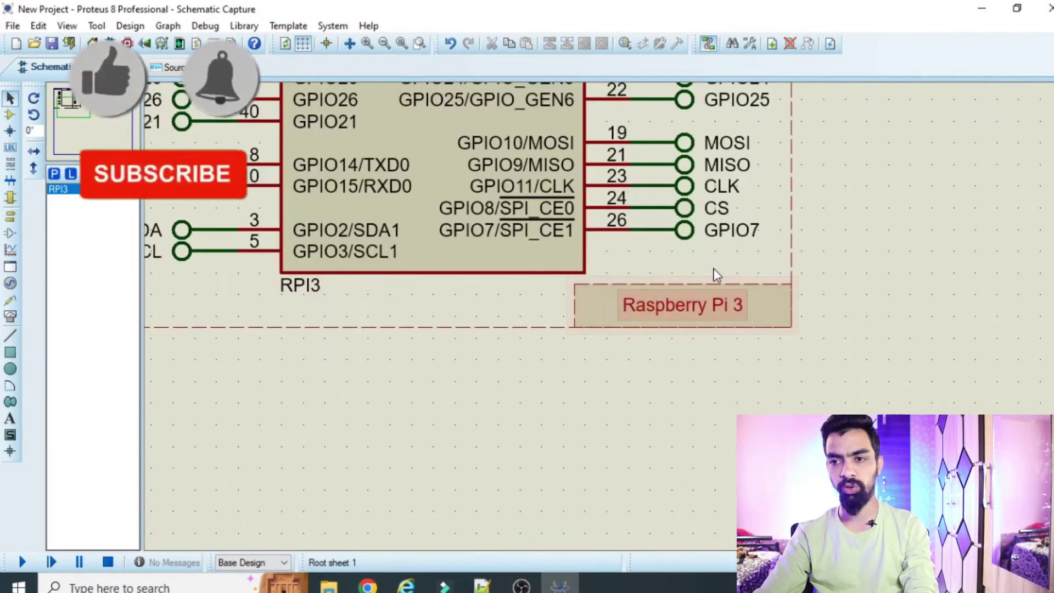
scroll(650, 277, "down", 1)
scroll(464, 291, "up", 1)
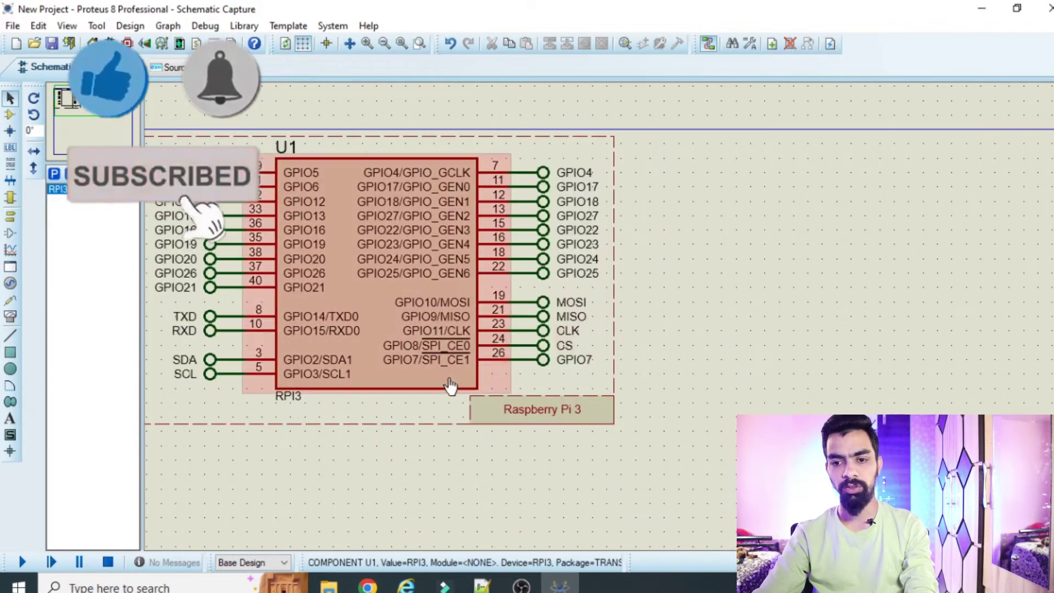
Step: Search the device library for gps and add the GPS MODULE from the GpsTEP library to the project's devices
left_click(10, 116)
left_click(53, 173)
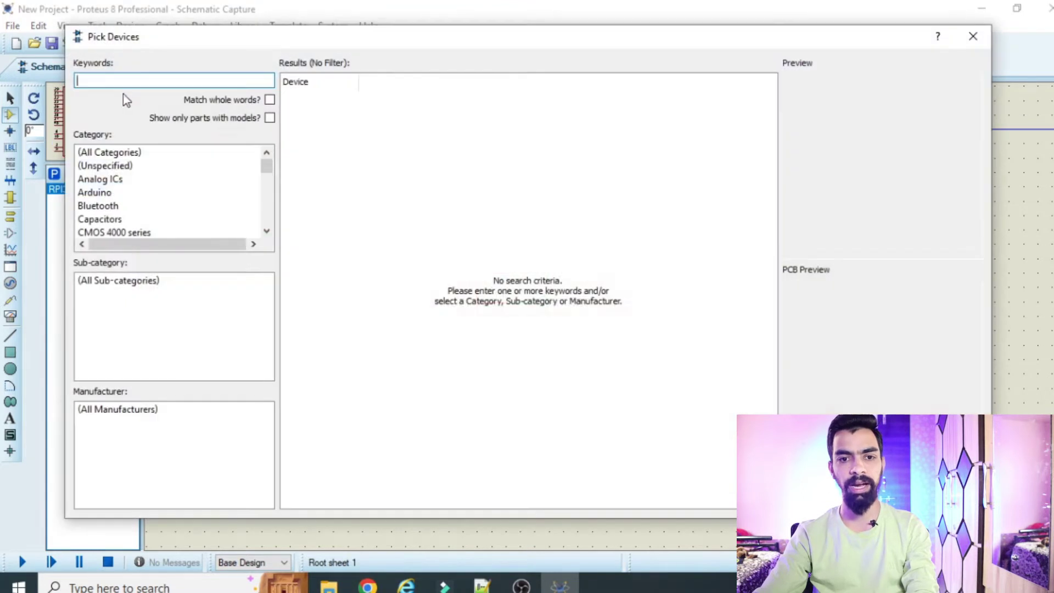
type("gps555555555555")
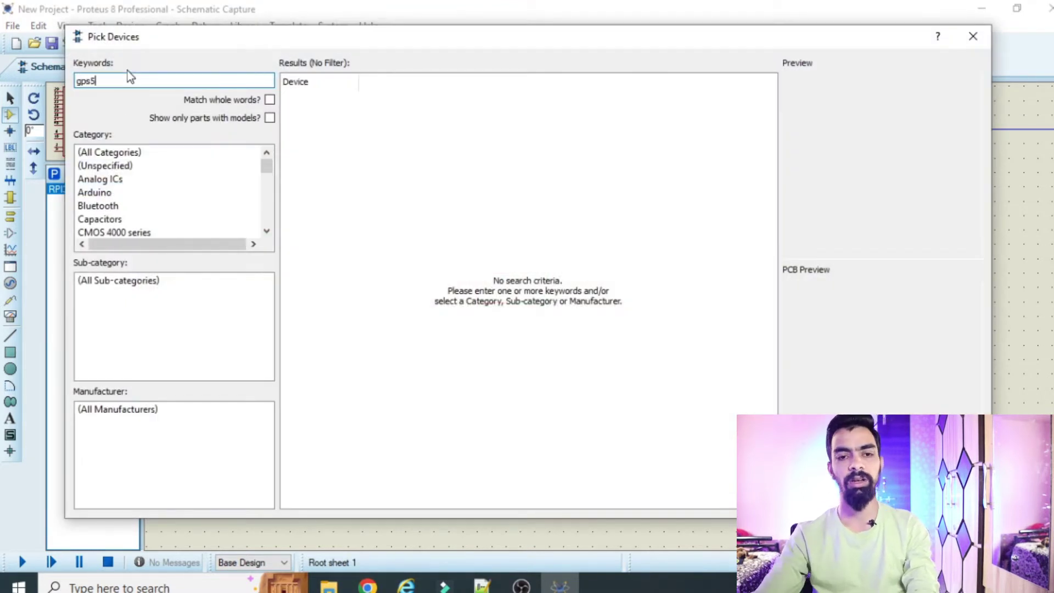
key("BackSpace")
key("BackSpace")
key("BackSpace")
key("BackSpace")
key("BackSpace")
key("BackSpace")
key("BackSpace")
key("BackSpace")
key("BackSpace")
key("BackSpace")
key("BackSpace")
key("BackSpace")
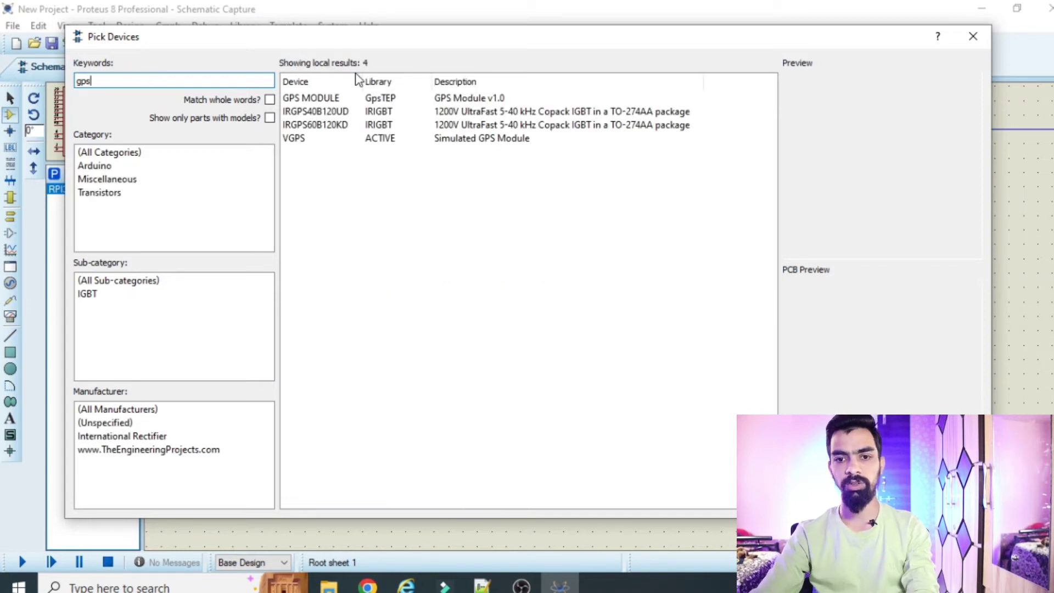
left_click(334, 101)
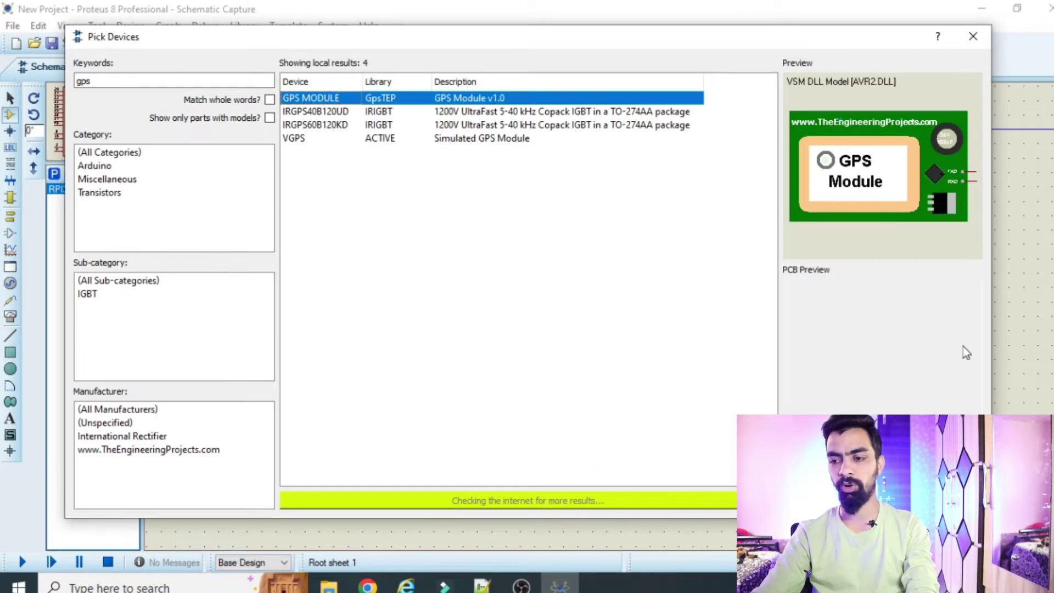
left_click(893, 498)
Step: Place the GPS module on the schematic to the right of the Raspberry Pi 3 block
left_click(830, 354)
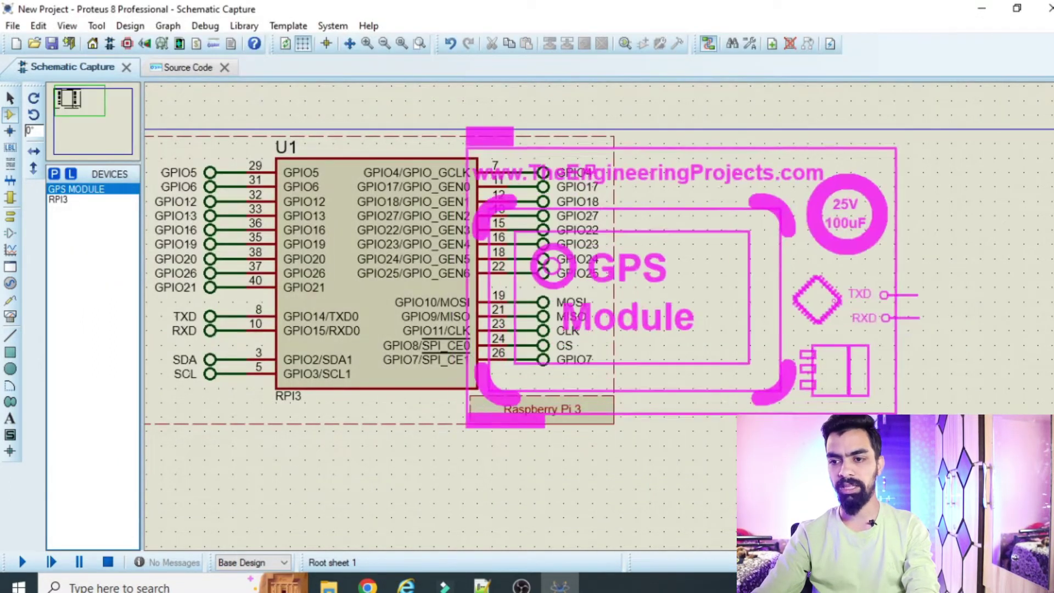
scroll(758, 192, "right", 2)
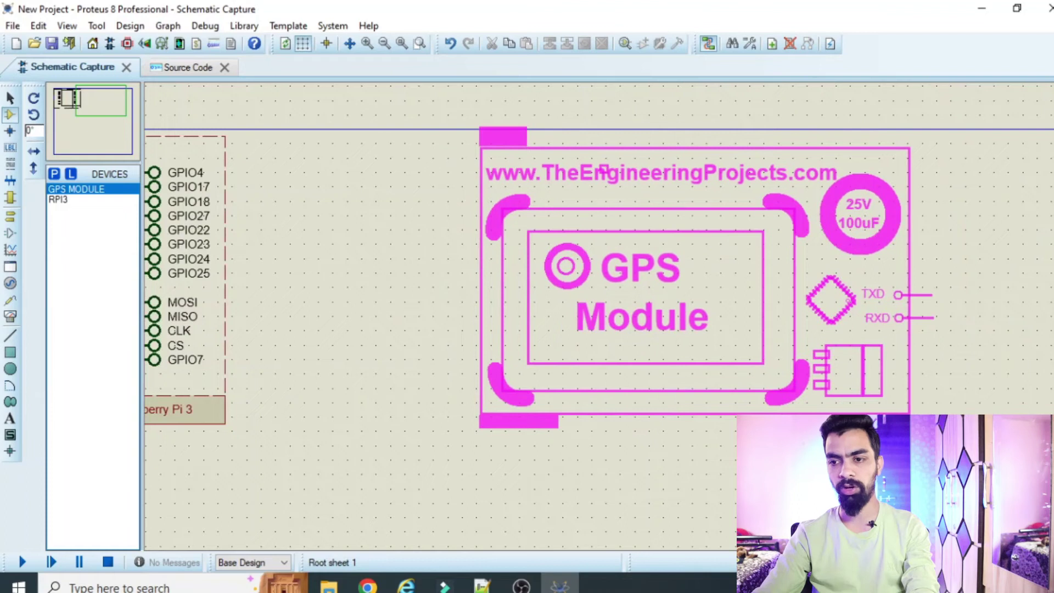
left_click(602, 168)
scroll(560, 393, "down", 3)
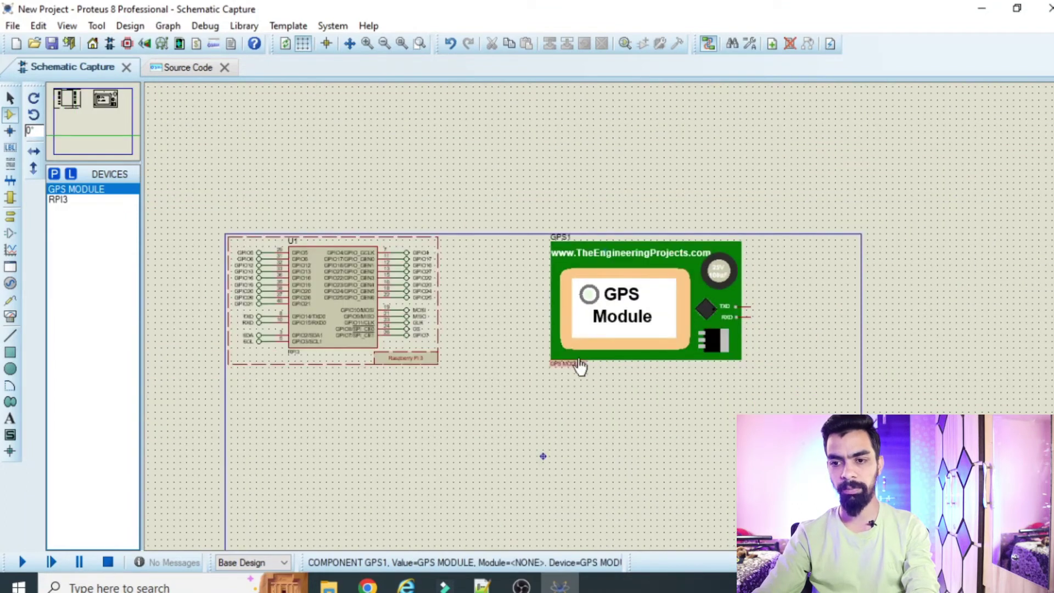
Step: Place a virtual terminal instrument on the schematic below and between the Raspberry Pi 3 block and the GPS module
scroll(610, 310, "up", 1)
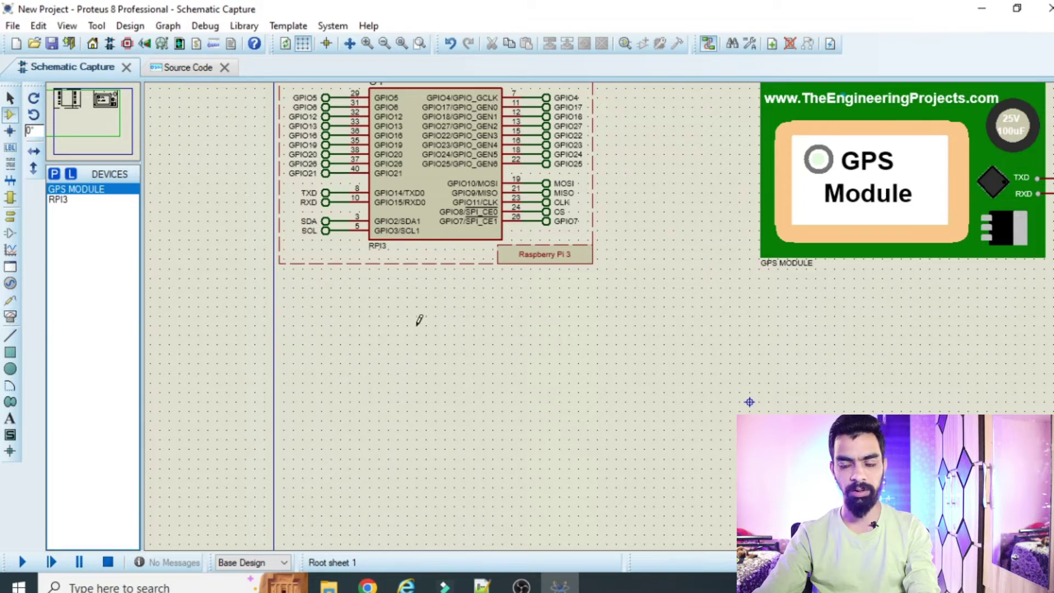
left_click(10, 316)
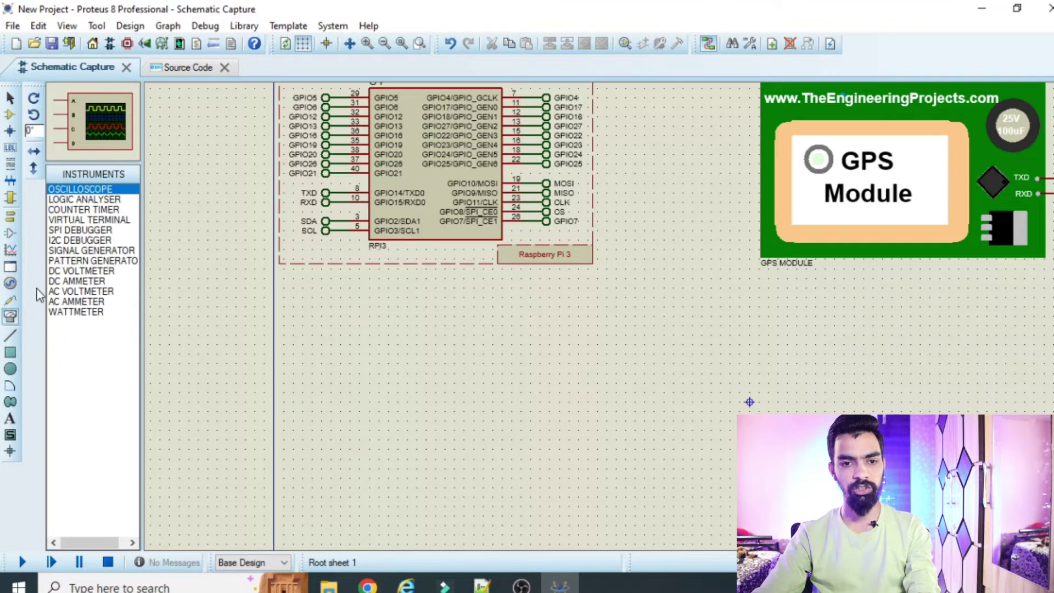
left_click(67, 220)
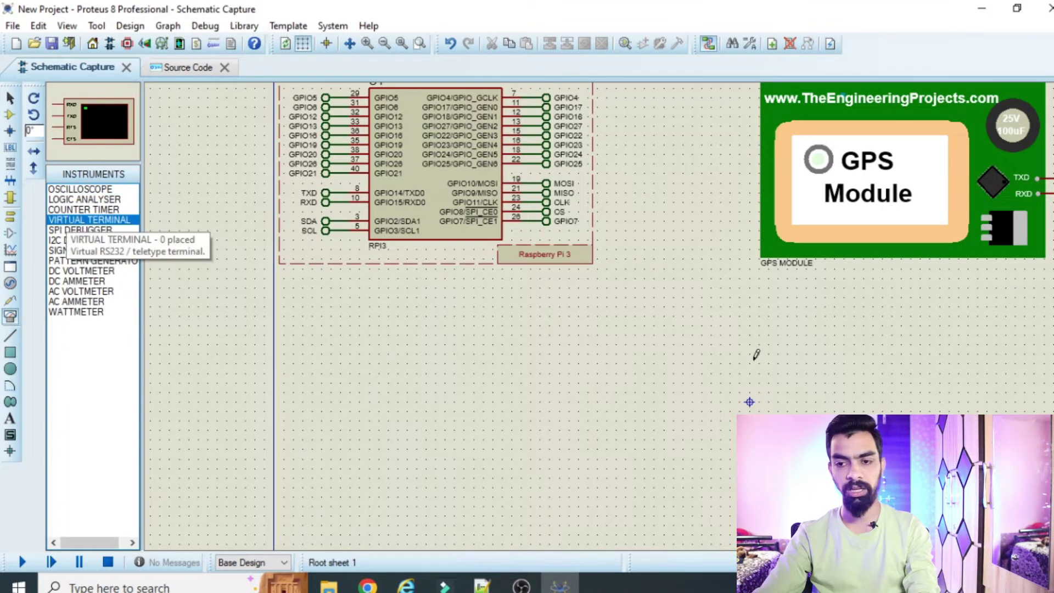
left_click(537, 372)
left_click(653, 411)
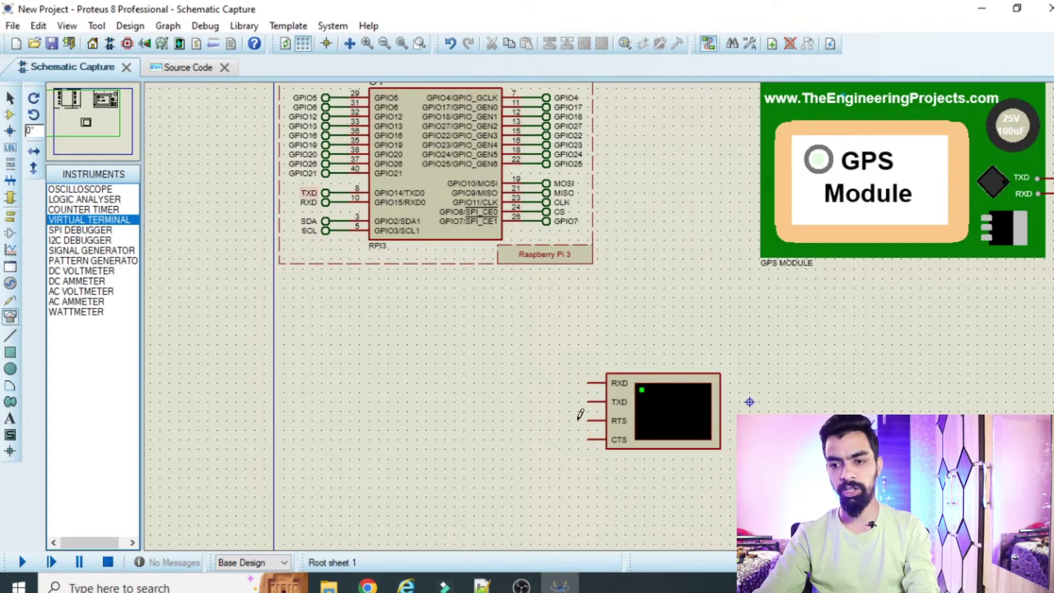
Step: Place a default terminal beside the virtual terminal's RXD pin and wire the two together
left_click(10, 217)
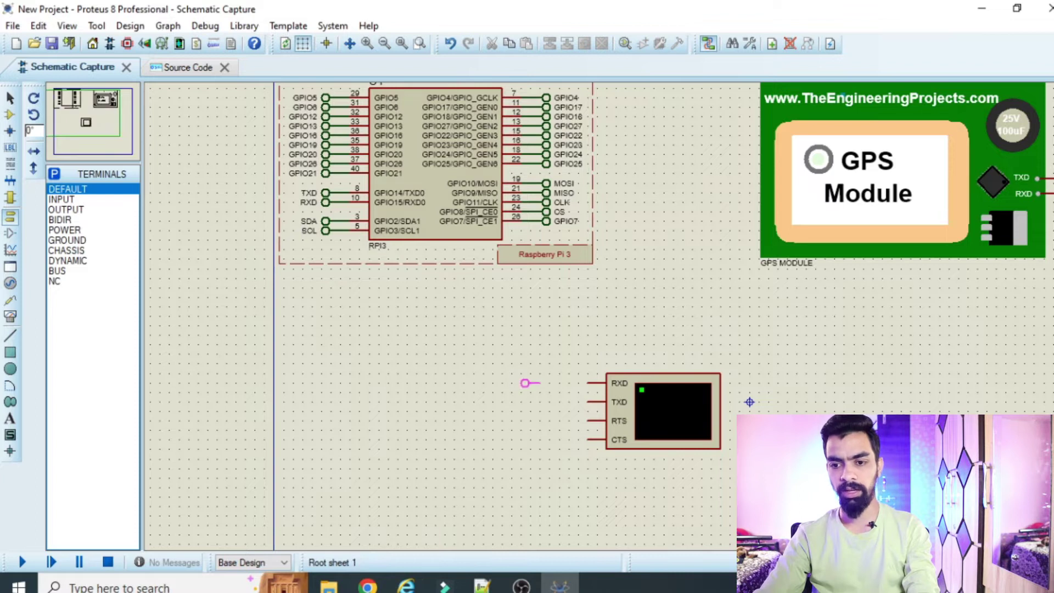
left_click(546, 383)
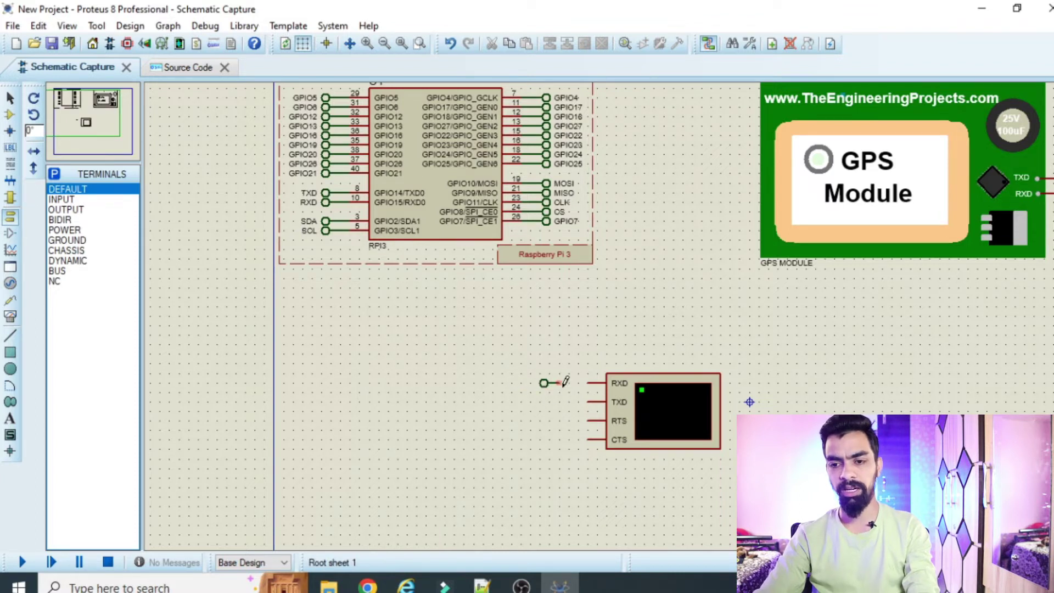
scroll(565, 382, "up", 1)
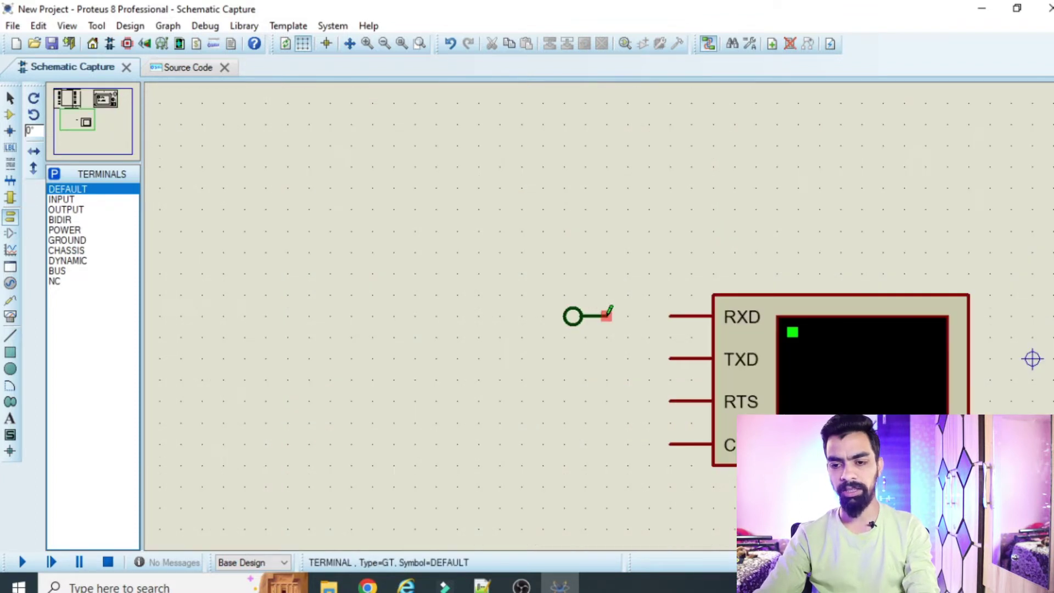
left_click(606, 315)
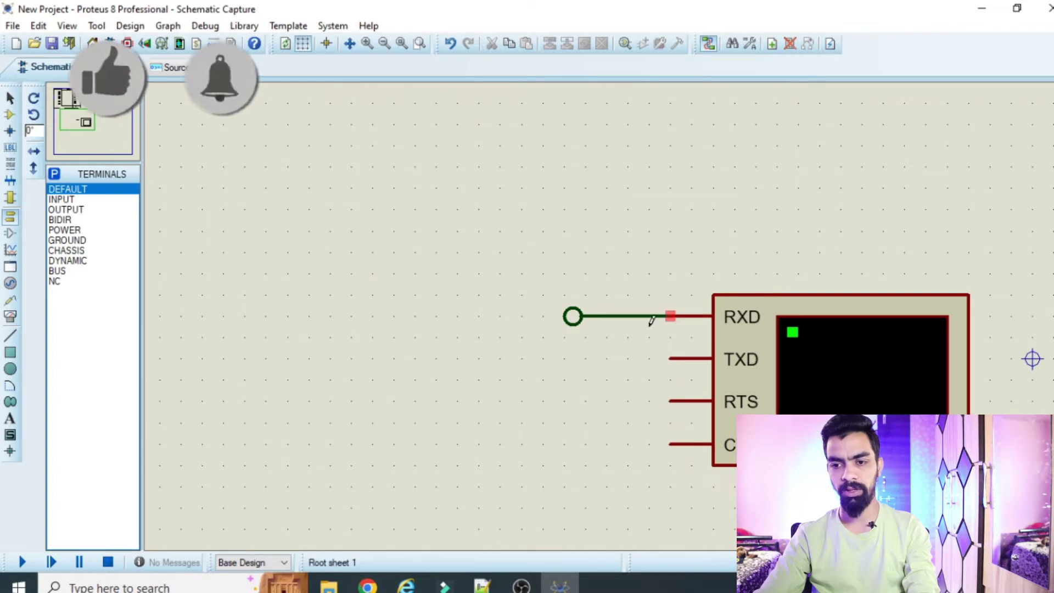
left_click(671, 315)
double_click(572, 316)
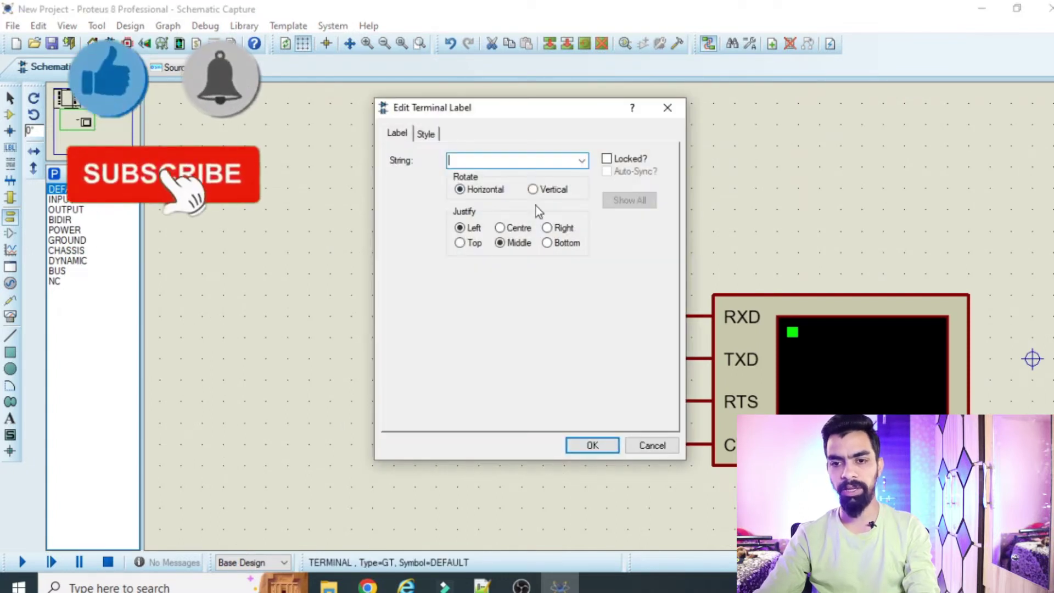
type("TXD")
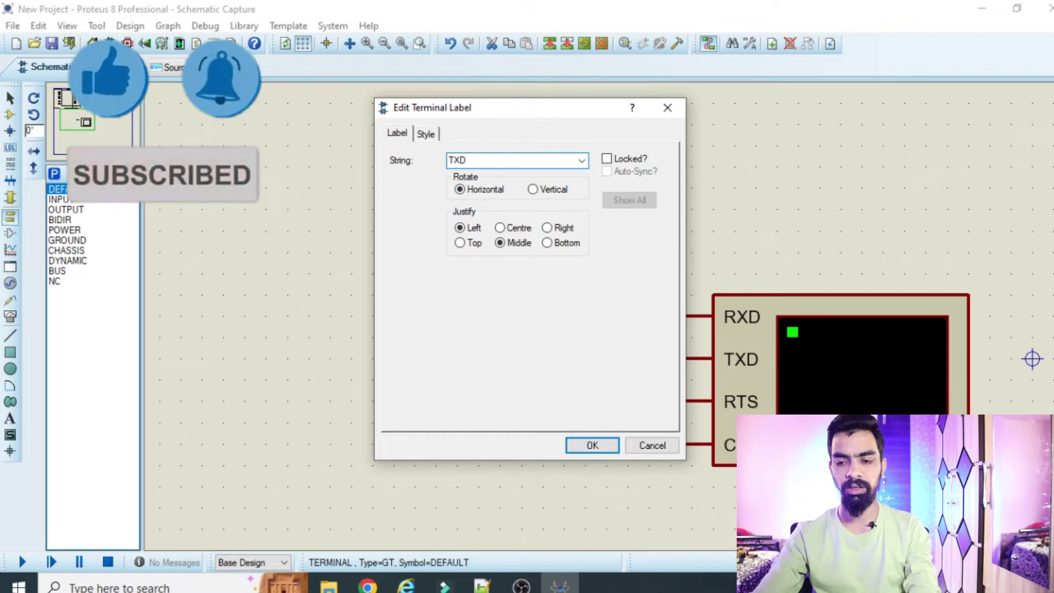
type("555555555555555555555555555555555555555")
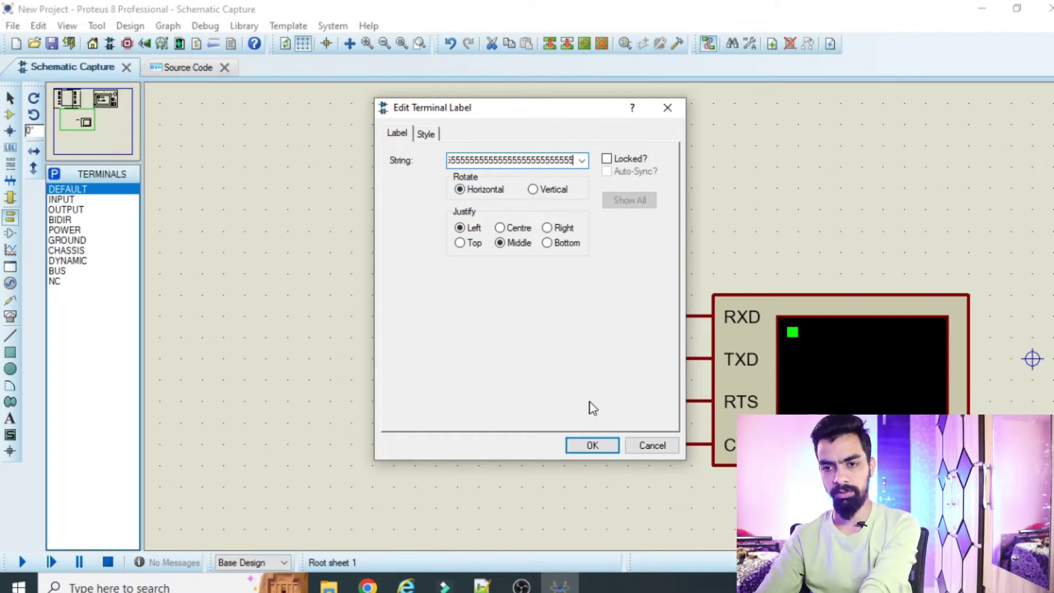
key("Escape")
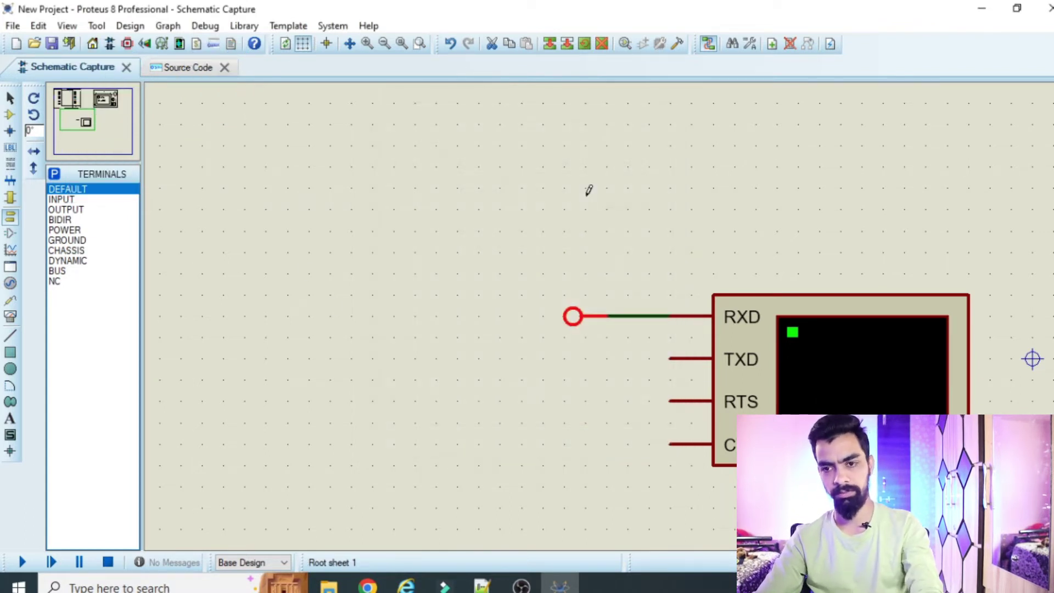
Step: Label the terminal wired to the virtual terminal's RXD pin as TXD
double_click(571, 316)
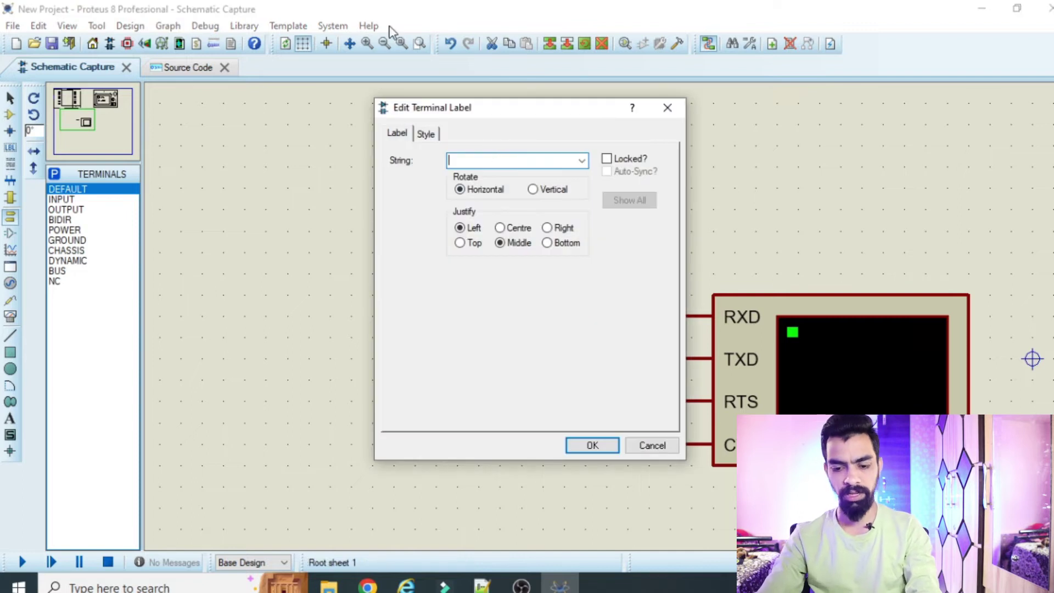
type("TXD5555555555555555555555555555")
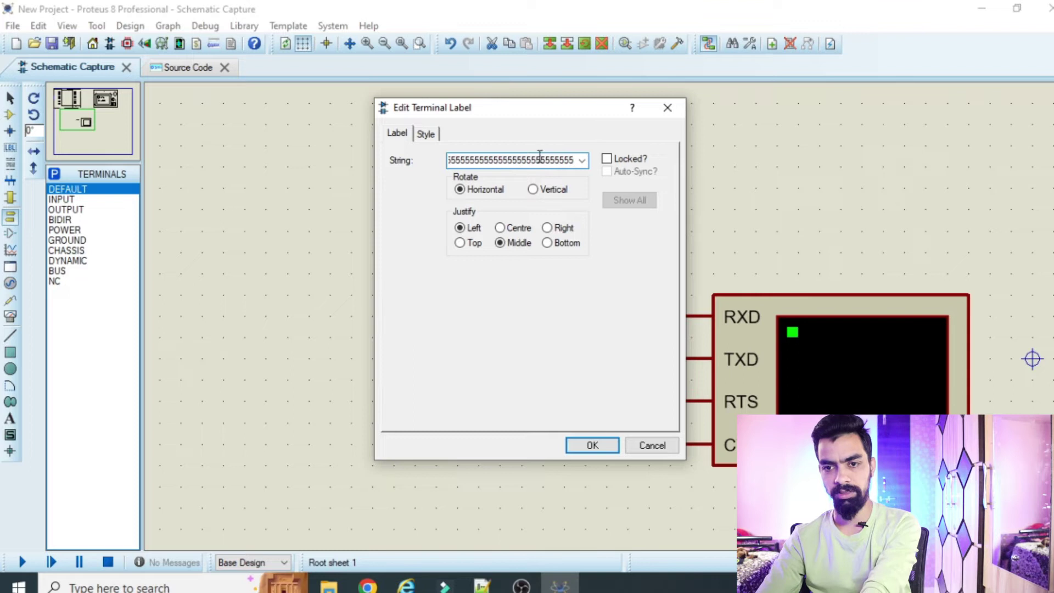
left_click(581, 162)
left_click(474, 159)
left_click_drag(454, 159, 727, 160)
key("BackSpace")
key("ctrl+a")
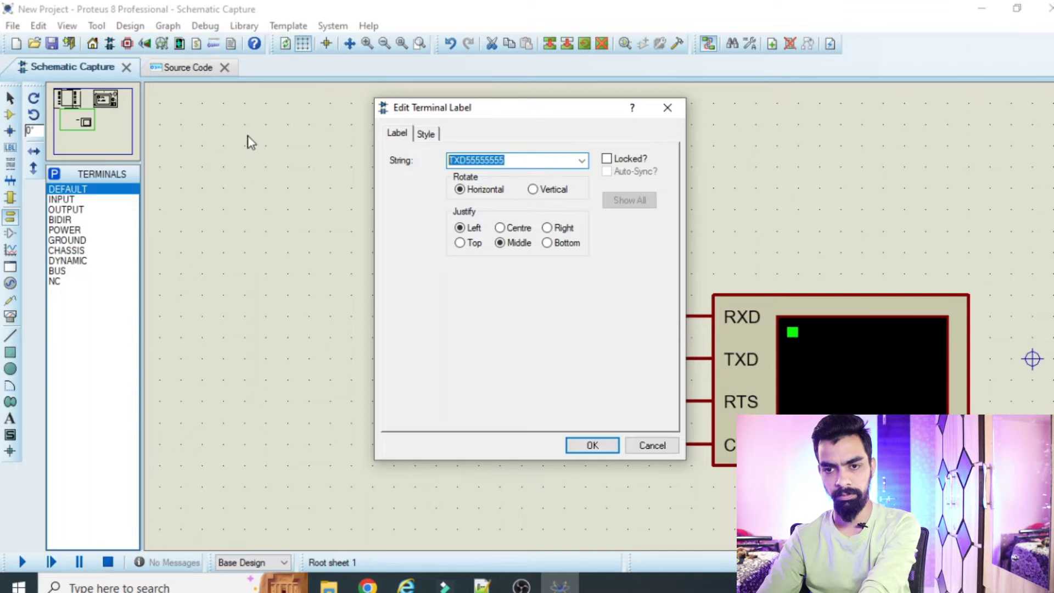
left_click(511, 159)
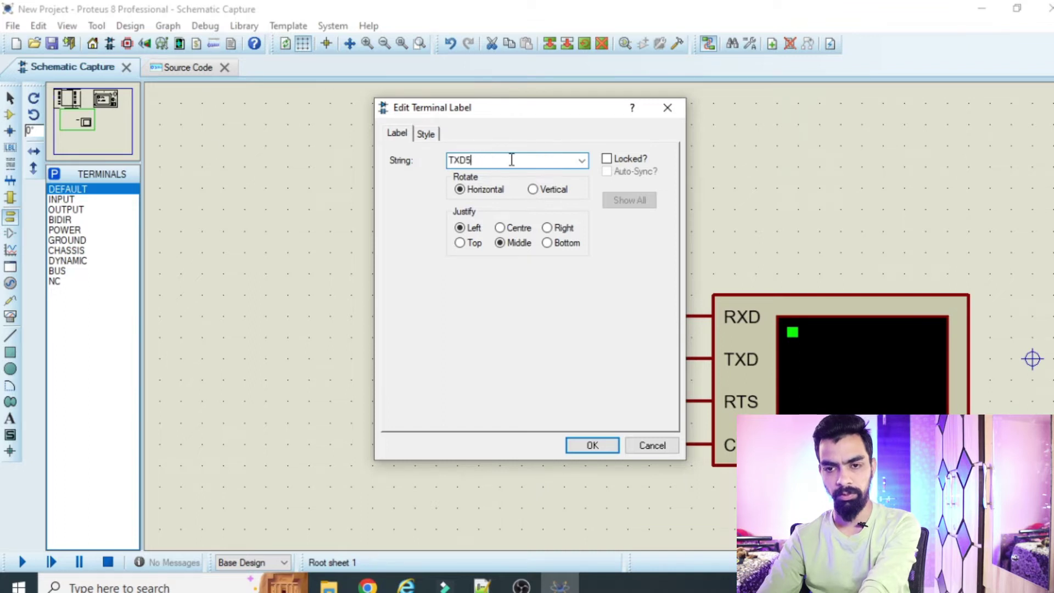
left_click(589, 446)
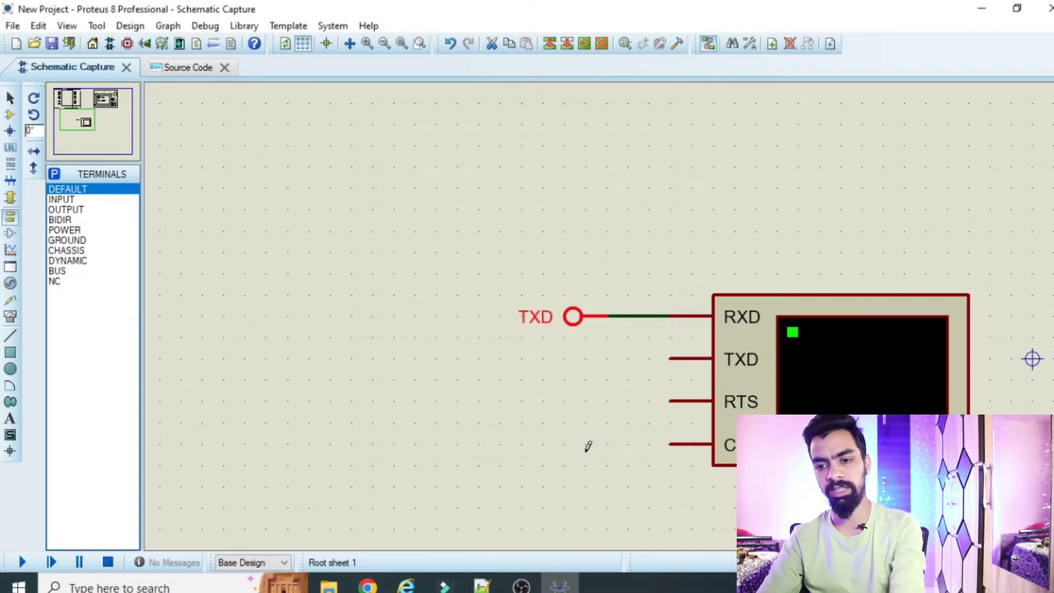
Step: Compare the TXD terminal on the Raspberry Pi 3 block with the one wired to the virtual terminal
scroll(571, 376, "down", 3)
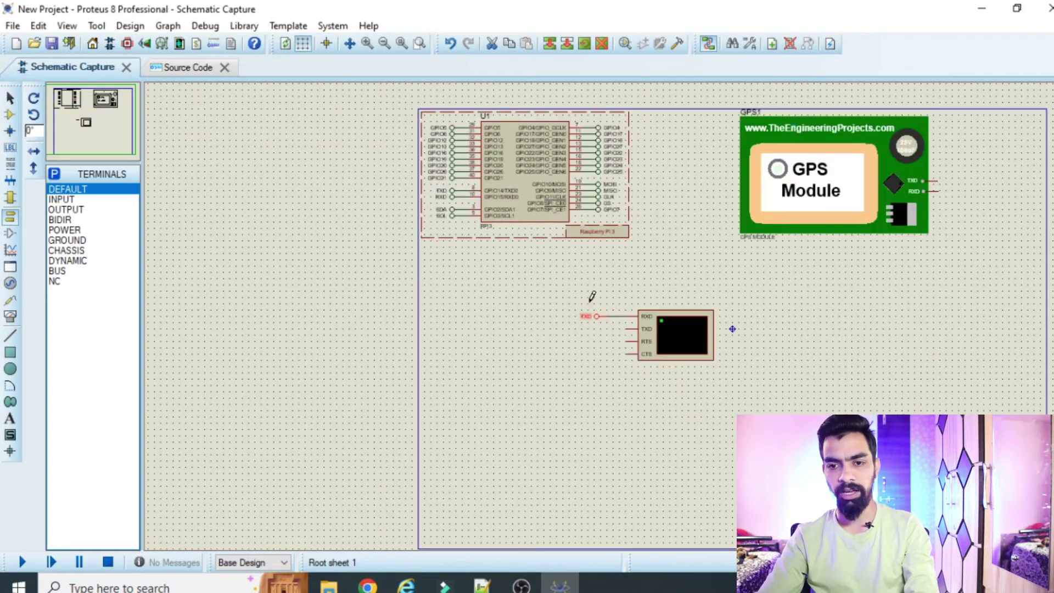
scroll(591, 299, "up", 2)
scroll(607, 370, "down", 2)
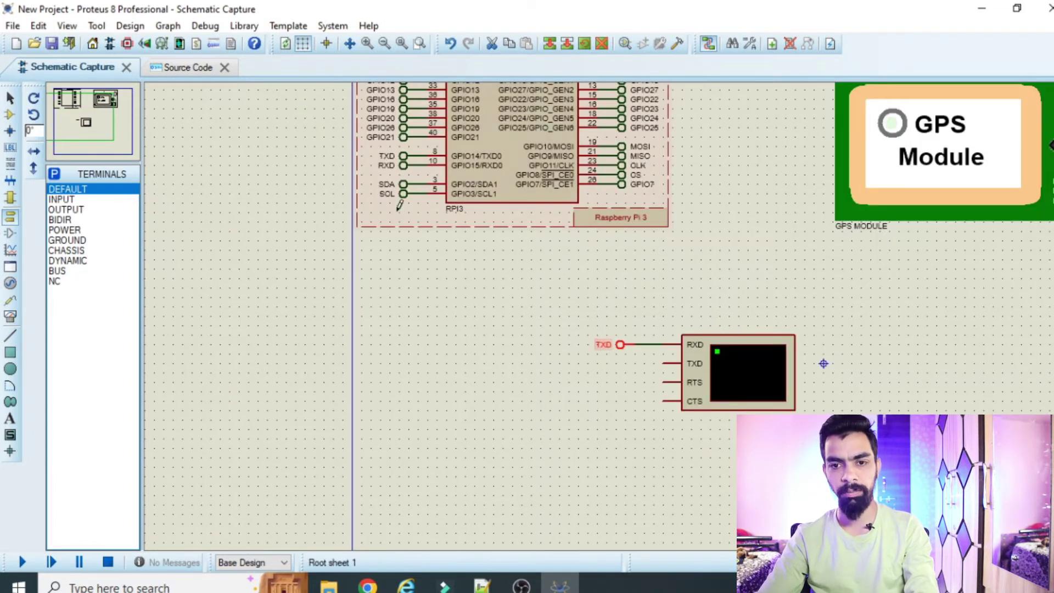
scroll(617, 294, "up", 3)
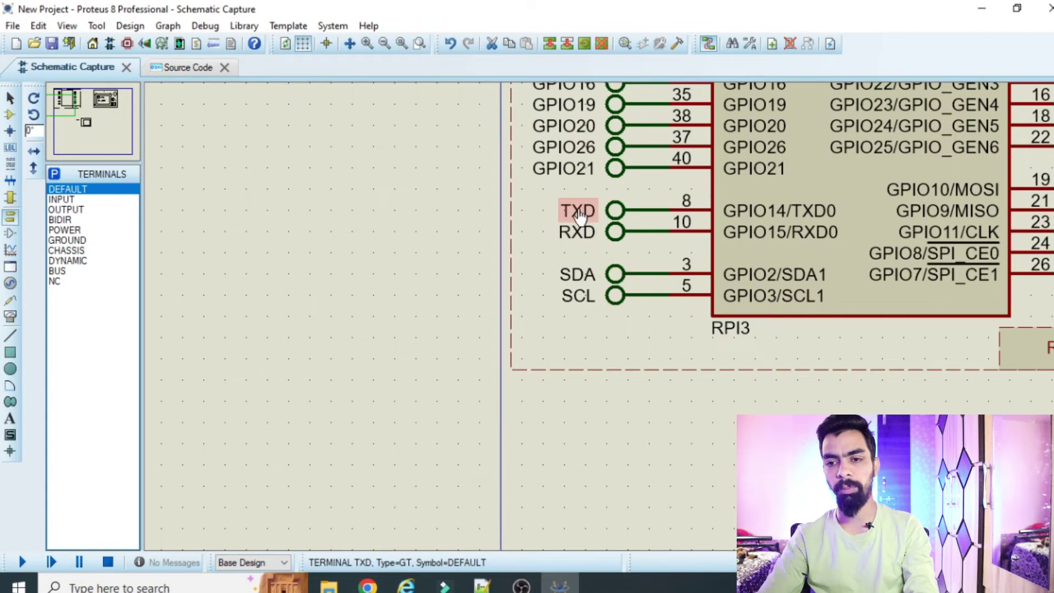
scroll(579, 215, "down", 3)
scroll(694, 373, "up", 3)
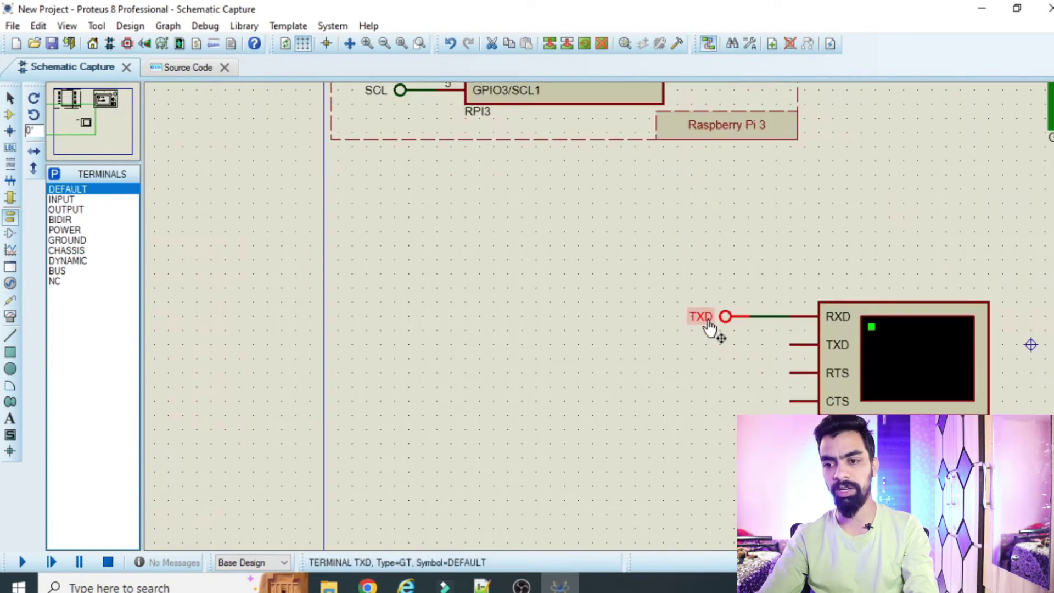
scroll(632, 308, "down", 1)
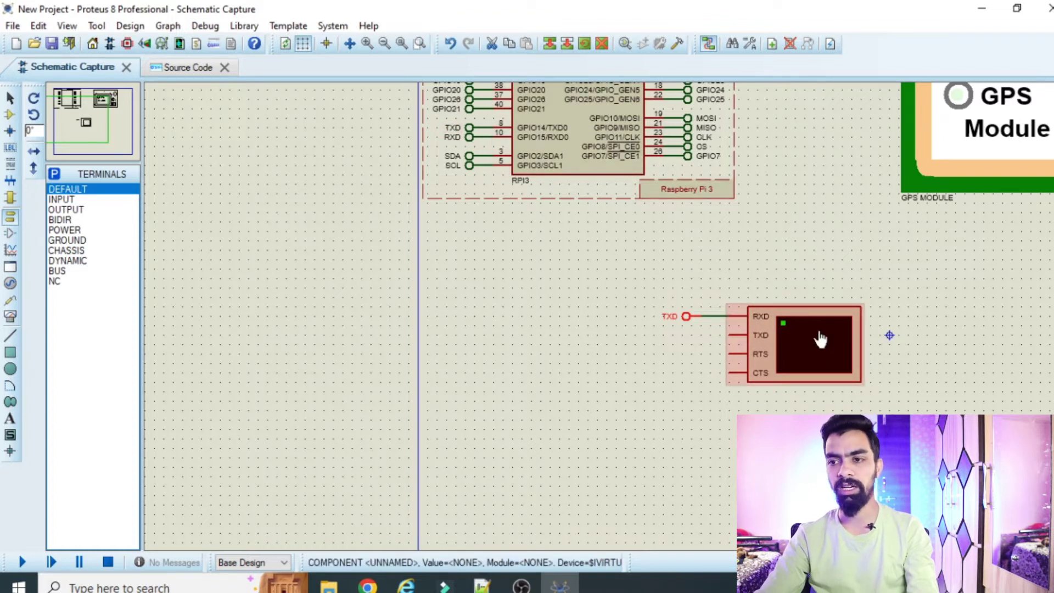
Step: Place a default terminal to the right of the GPS module's TXD and RXD pins and rotate it 180 degrees
scroll(820, 339, "down", 2)
scroll(608, 306, "up", 1)
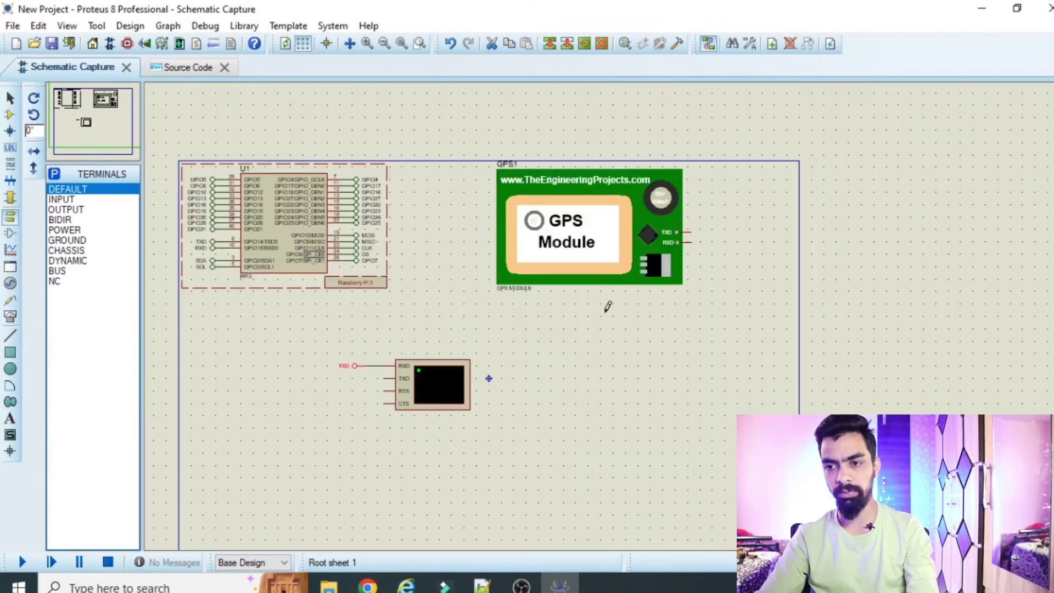
scroll(1013, 247, "up", 1)
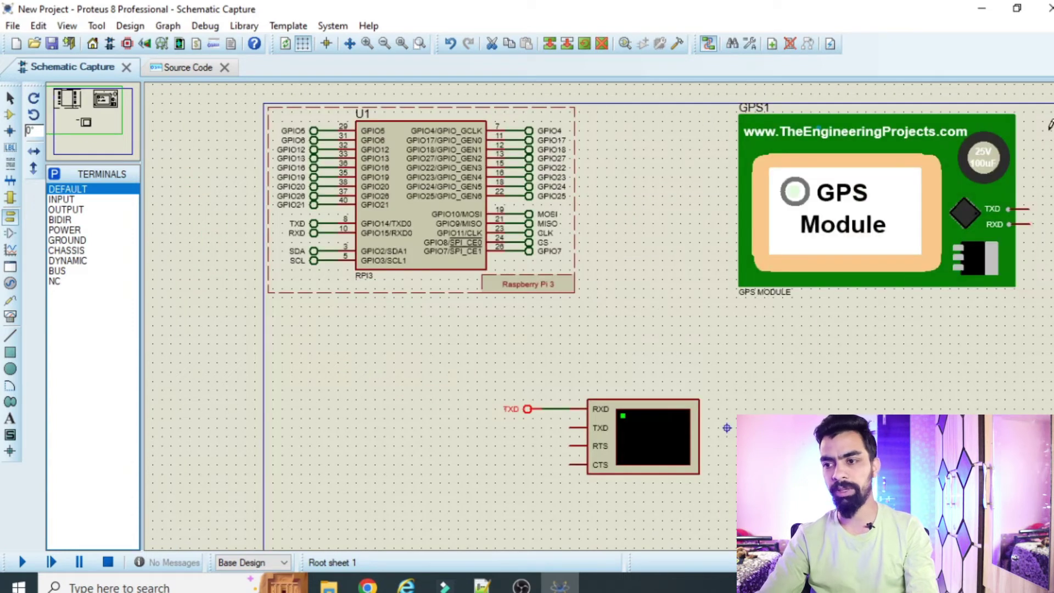
left_click_drag(1050, 127, 1053, 137)
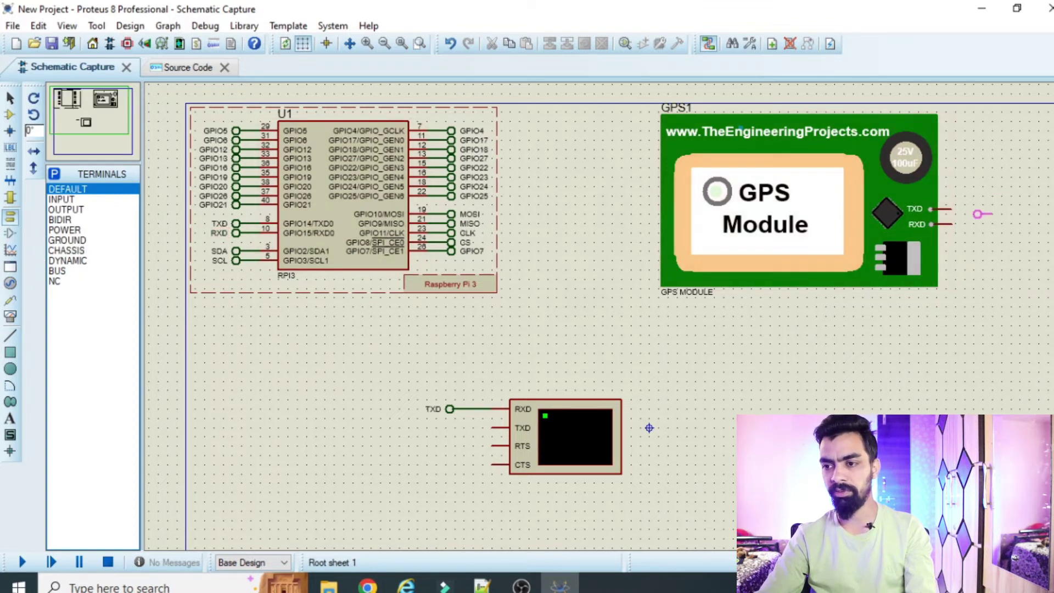
scroll(983, 215, "up", 3)
left_click(576, 336)
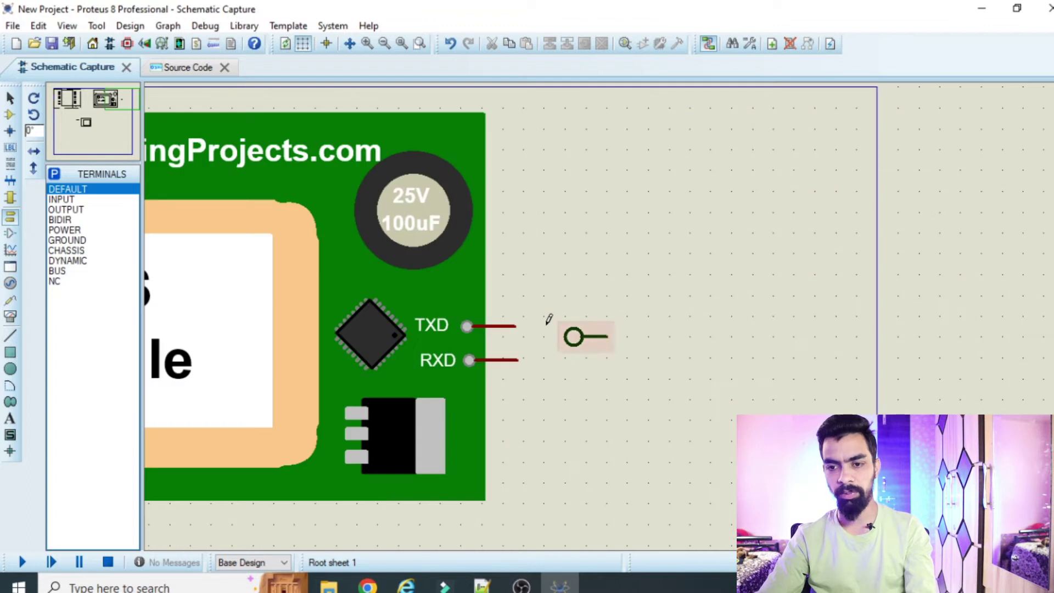
right_click(604, 337)
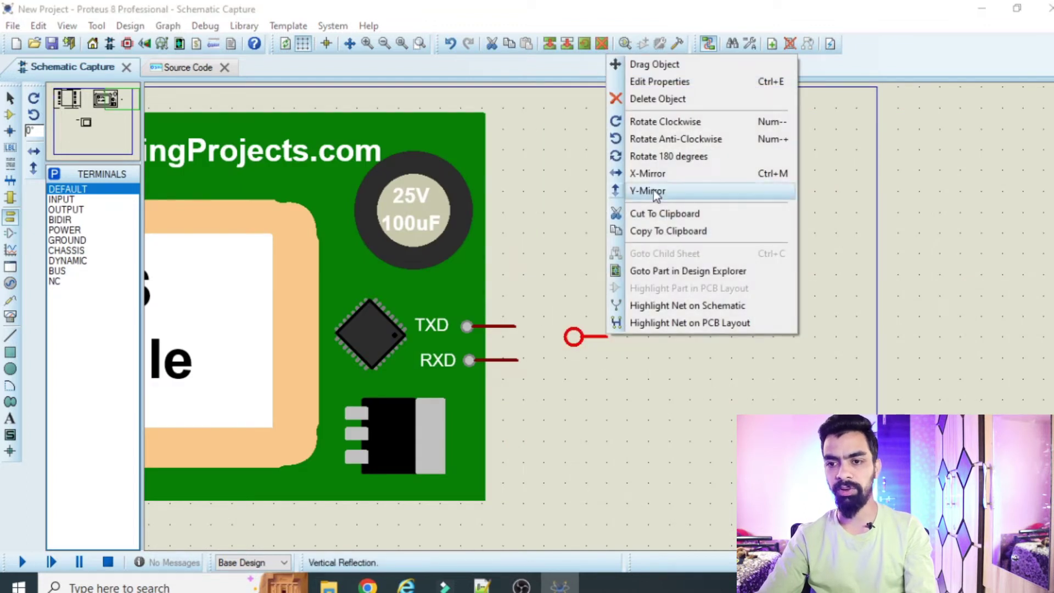
left_click(685, 158)
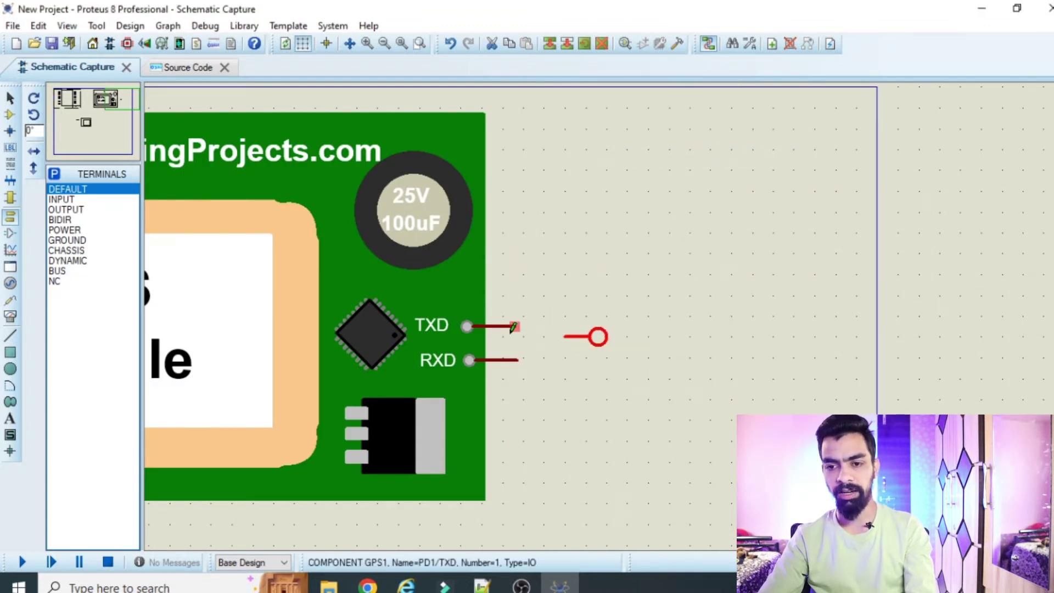
Step: Wire the GPS module's TXD pin to the rotated terminal and label that terminal RXD
left_click(519, 325)
left_click(571, 334)
double_click(610, 338)
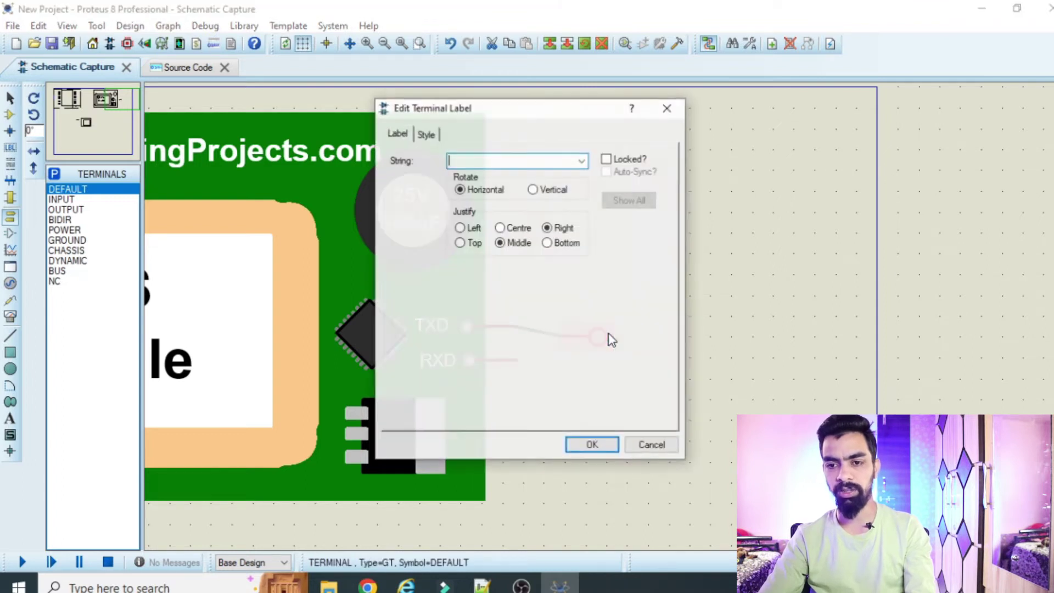
type("RXD555555555555555555555555555555")
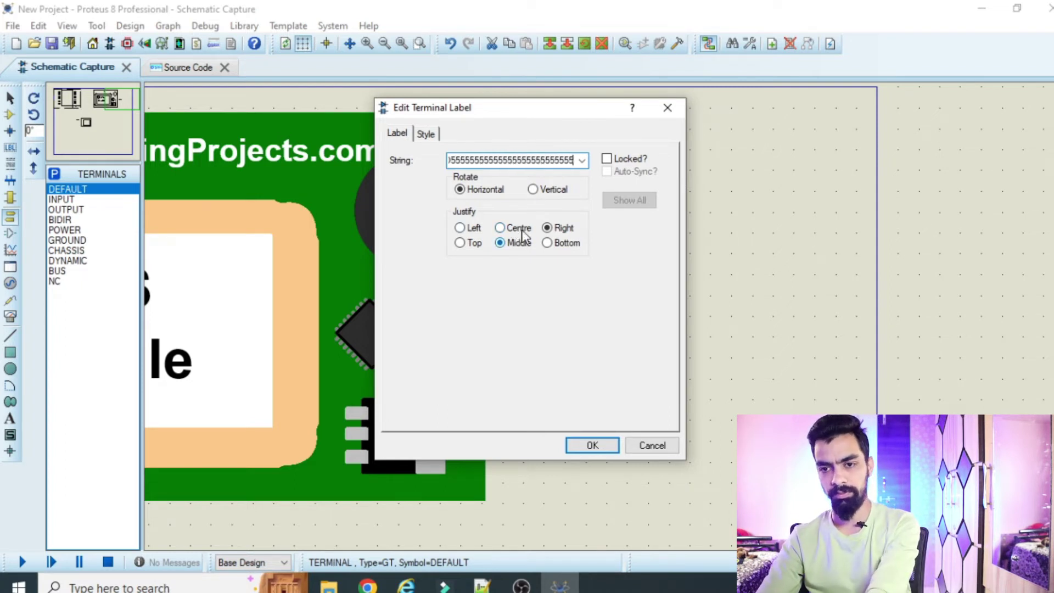
left_click_drag(454, 160, 749, 160)
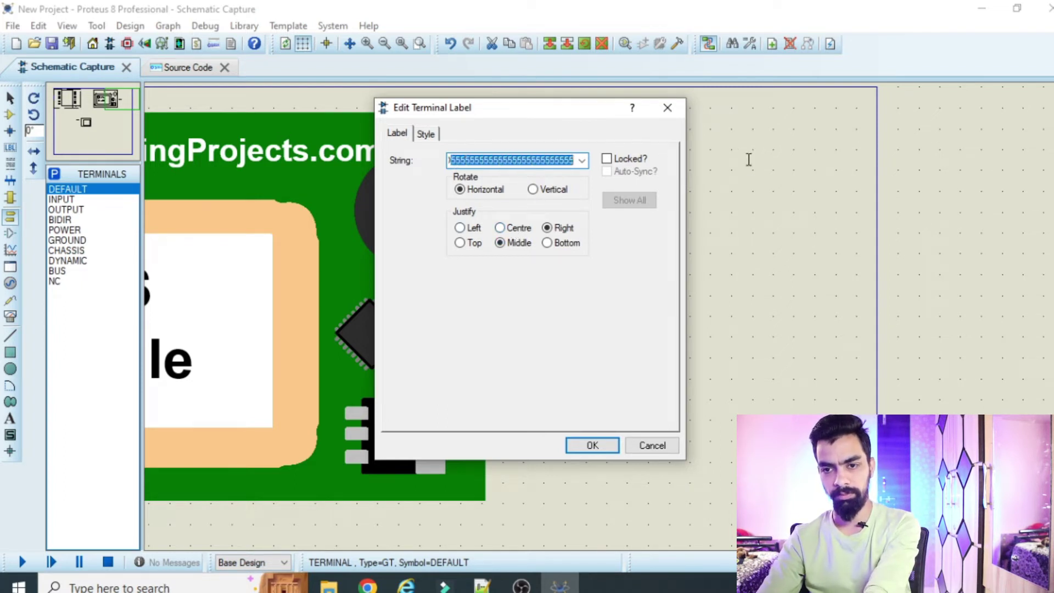
key("BackSpace")
left_click_drag(478, 161, 301, 159)
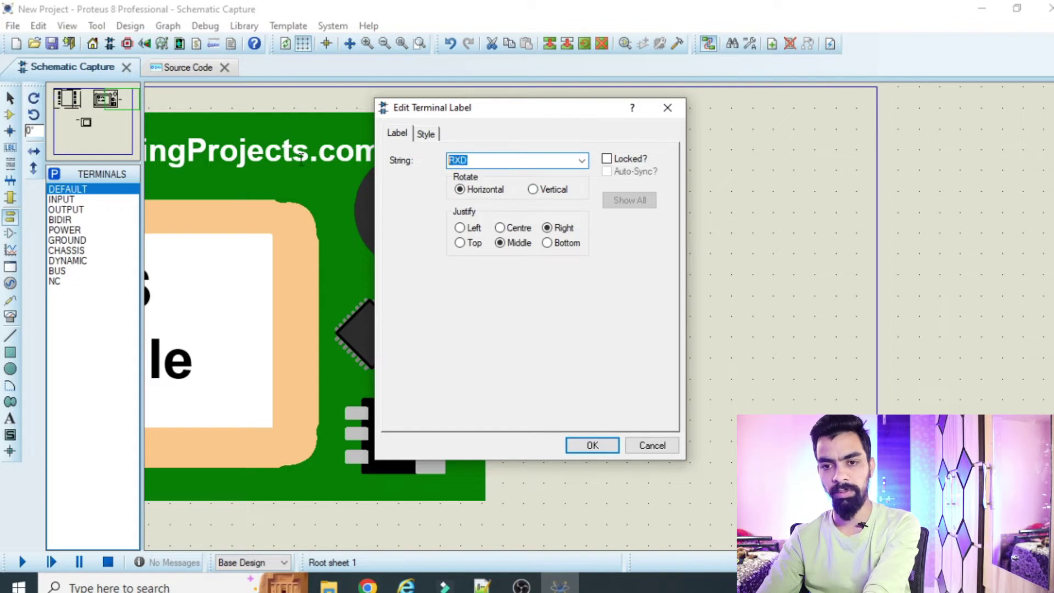
left_click(592, 445)
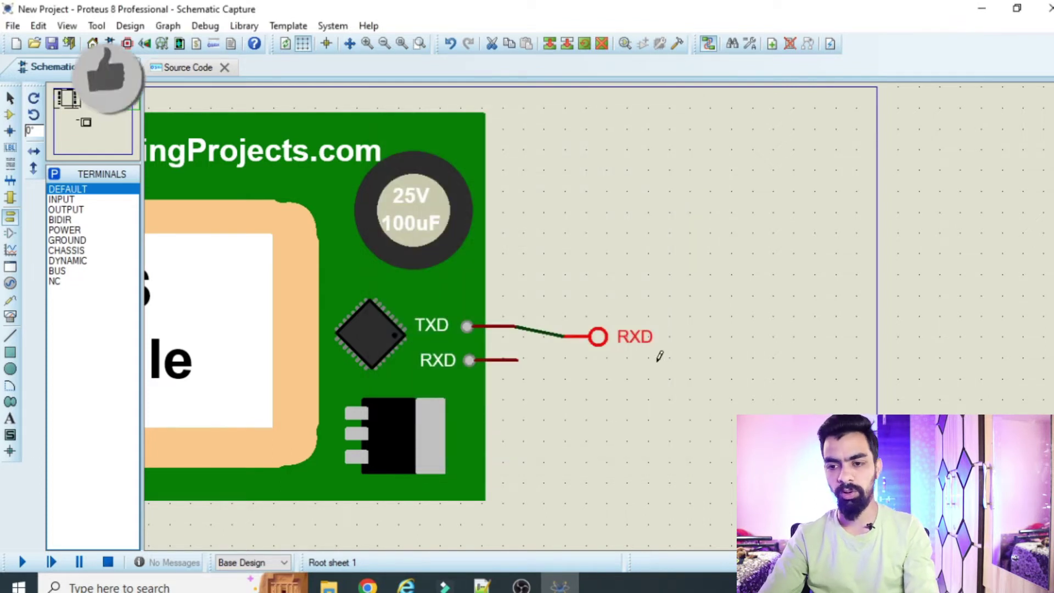
Step: Compare the Raspberry Pi 3 block's RXD terminal with the terminal wired to the GPS module's TXD pin
scroll(619, 346, "down", 4)
scroll(608, 307, "up", 4)
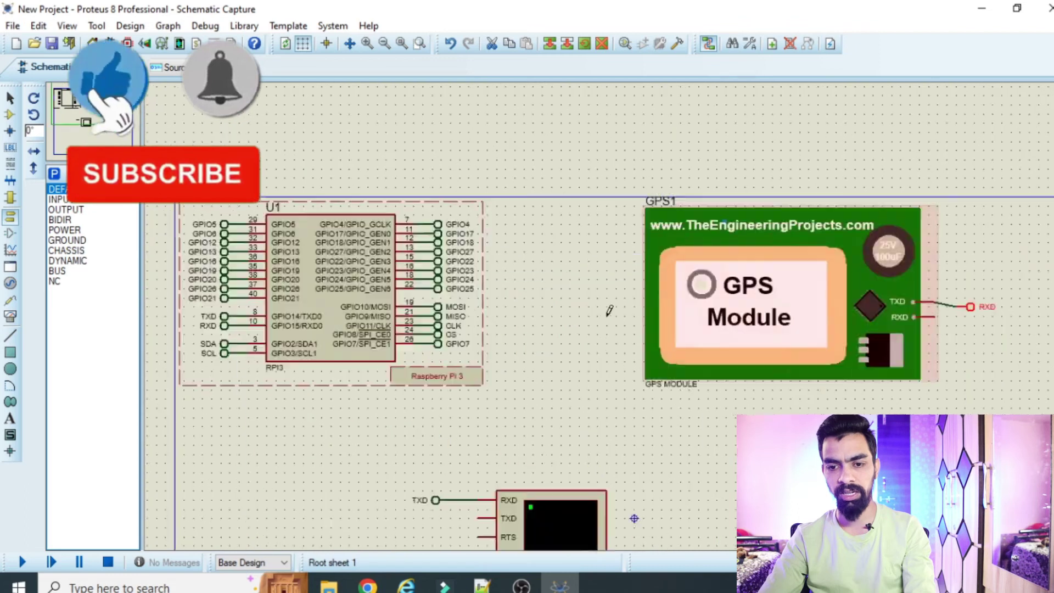
scroll(607, 317, "down", 4)
scroll(274, 307, "up", 4)
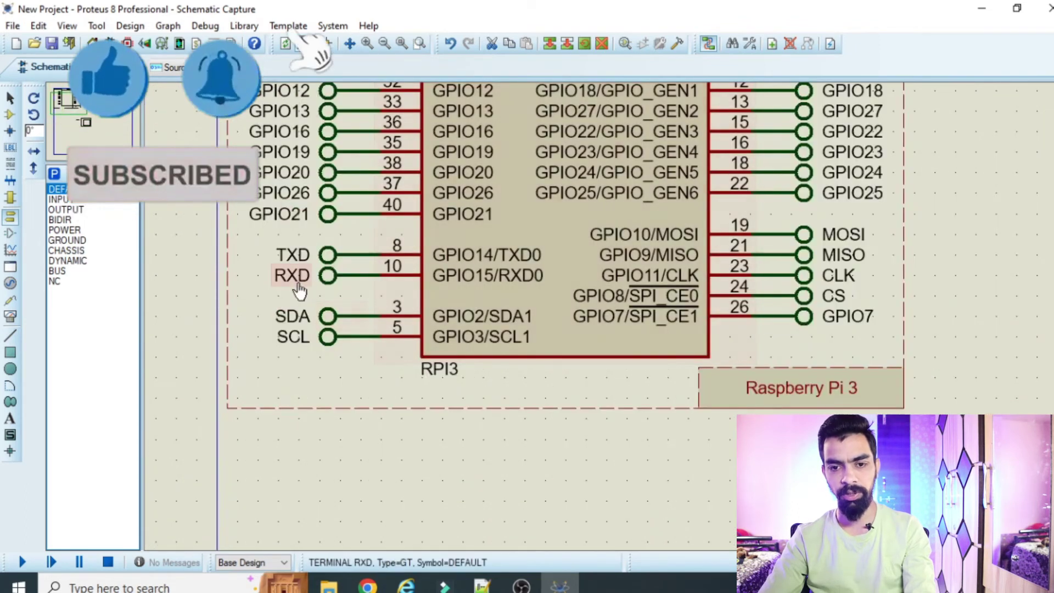
scroll(800, 295, "down", 4)
scroll(956, 306, "up", 4)
scroll(628, 339, "down", 4)
scroll(607, 321, "up", 2)
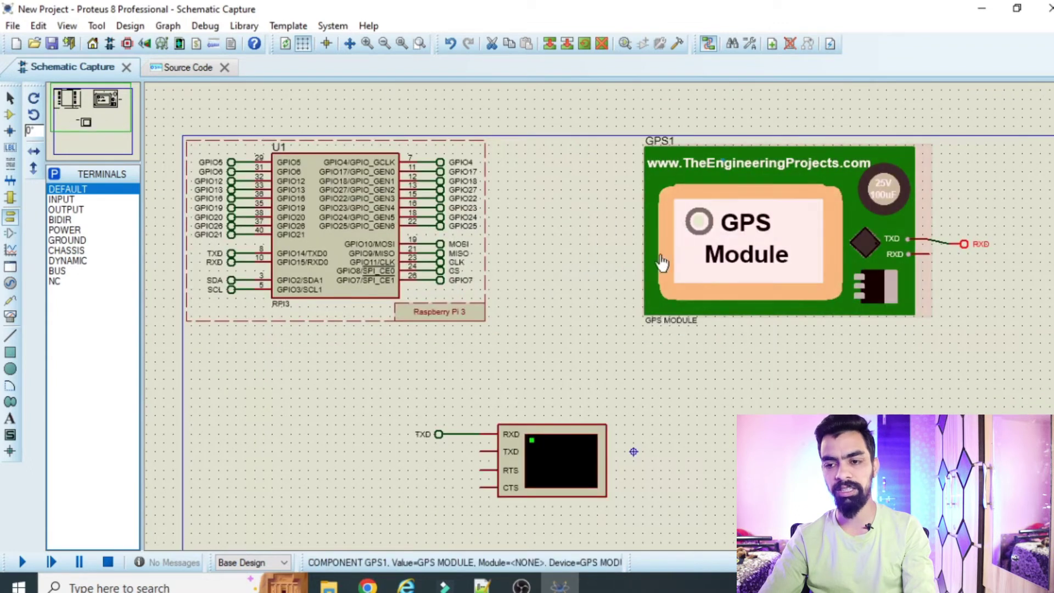
Step: Load GpsTEP.HEX from the GPS_Library folder inside GPS_Raspberry_Pi_Proteus as the GPS module's program file
double_click(719, 233)
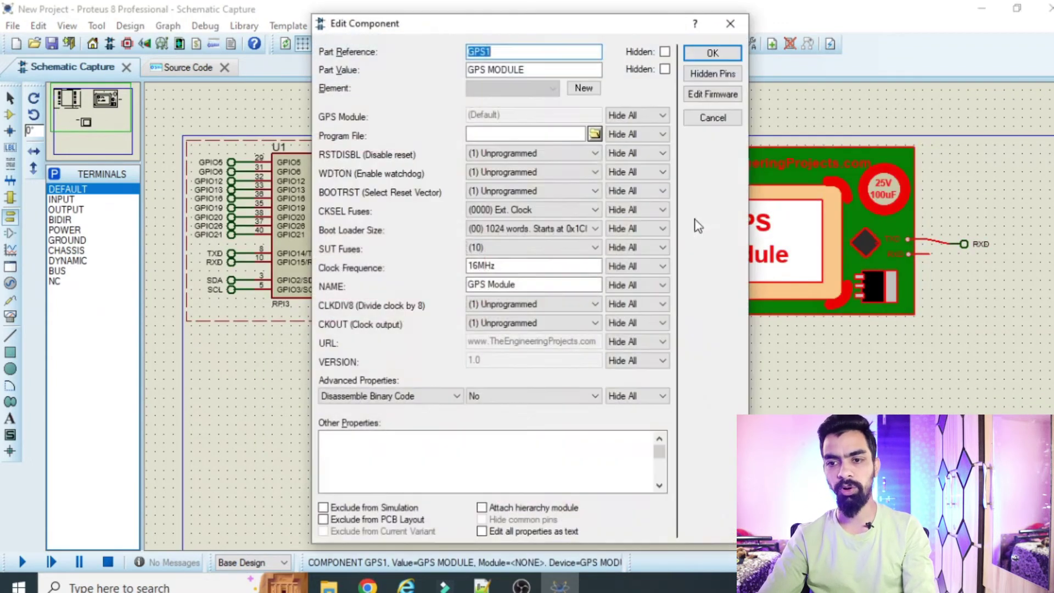
left_click(600, 135)
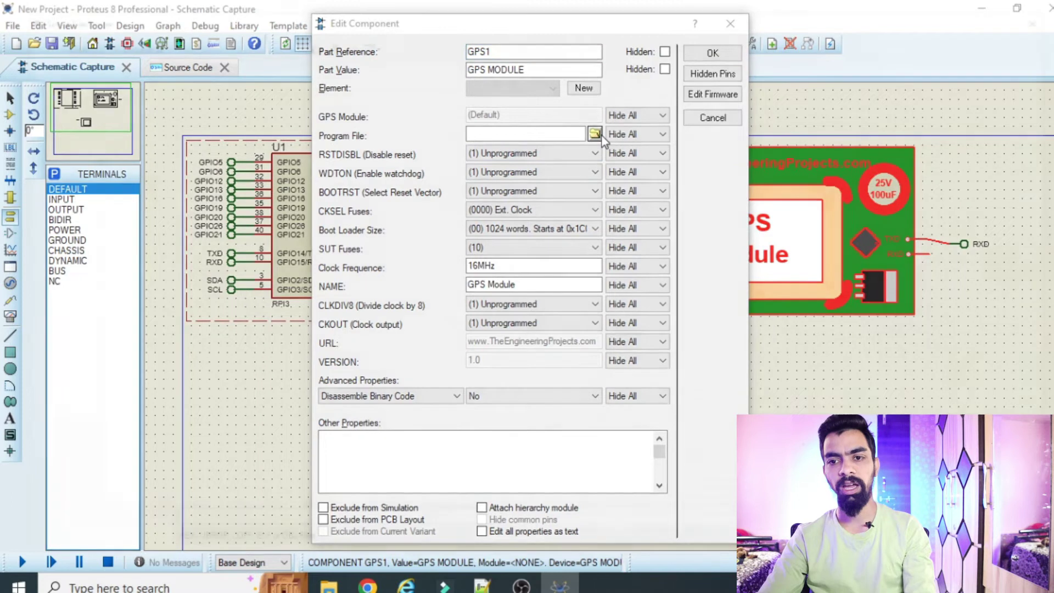
left_click(45, 222)
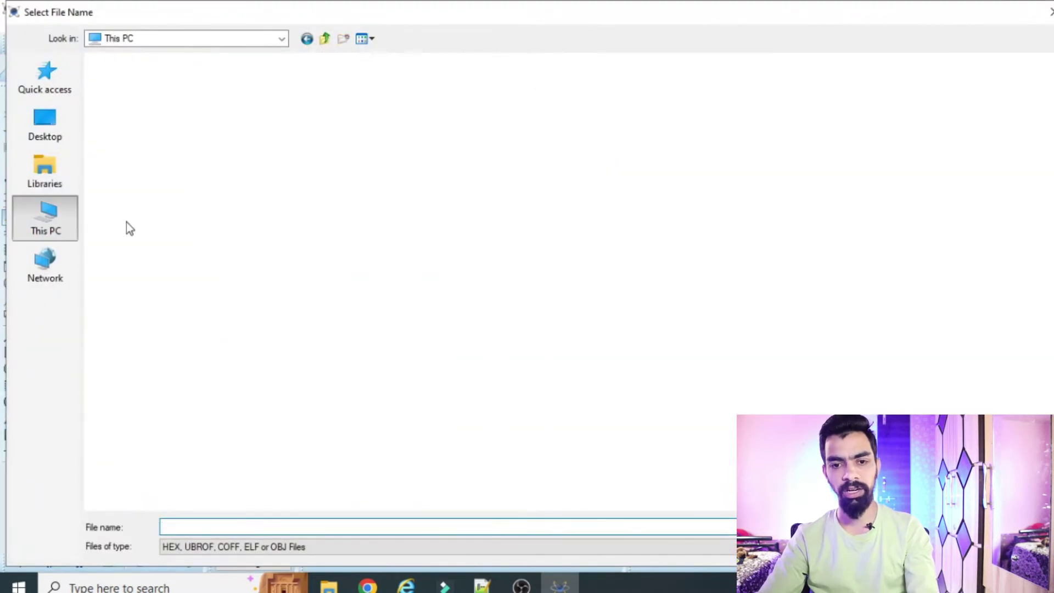
double_click(552, 203)
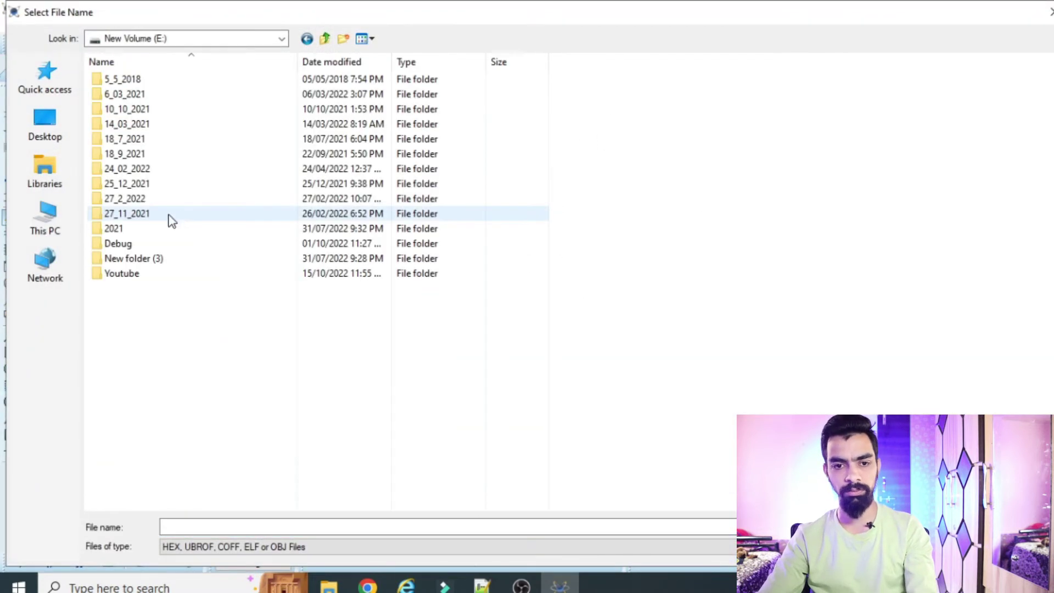
double_click(137, 274)
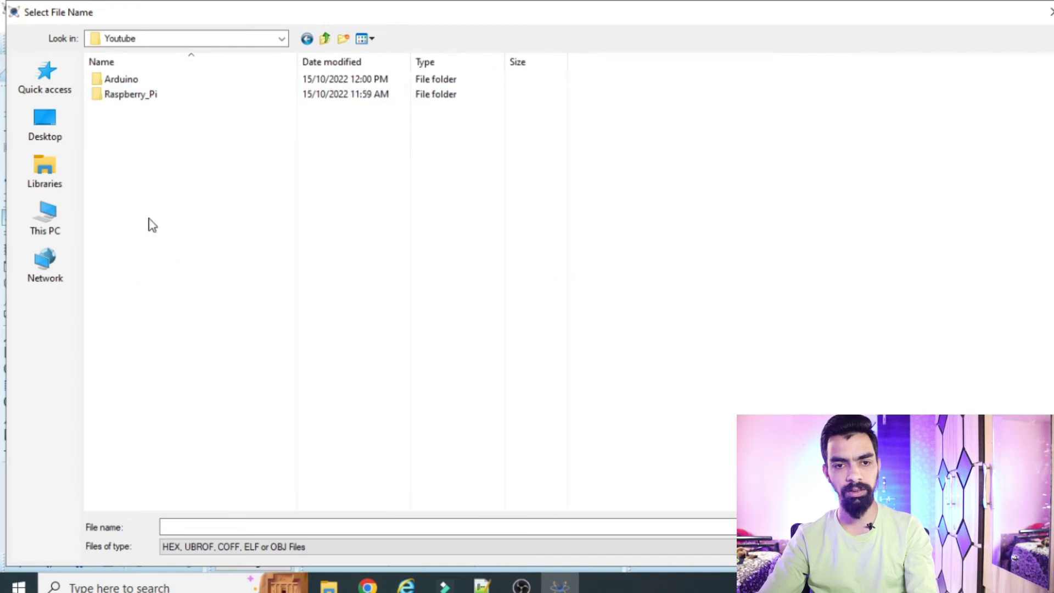
double_click(173, 93)
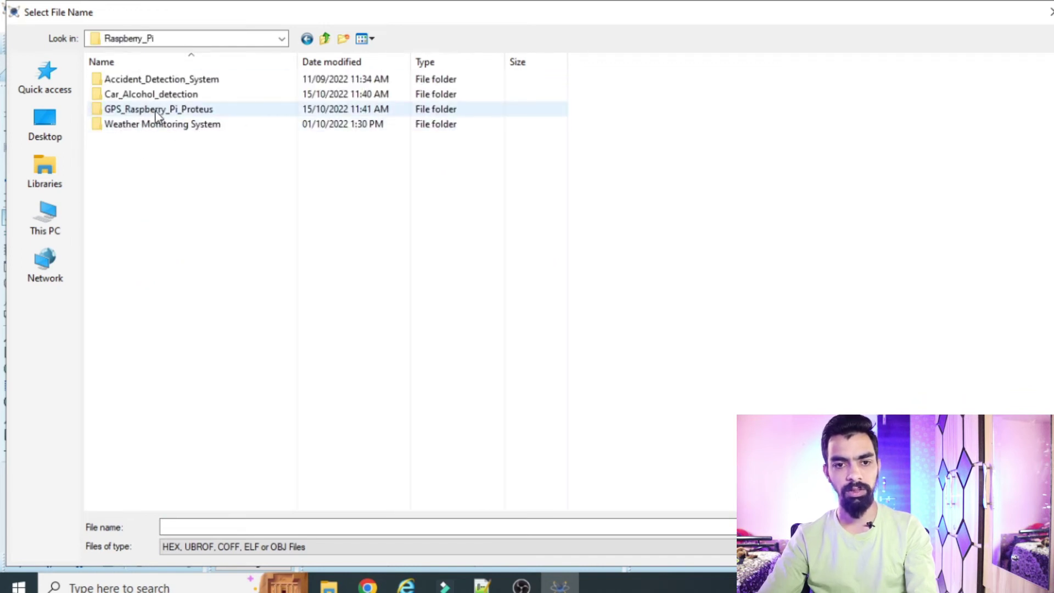
double_click(156, 110)
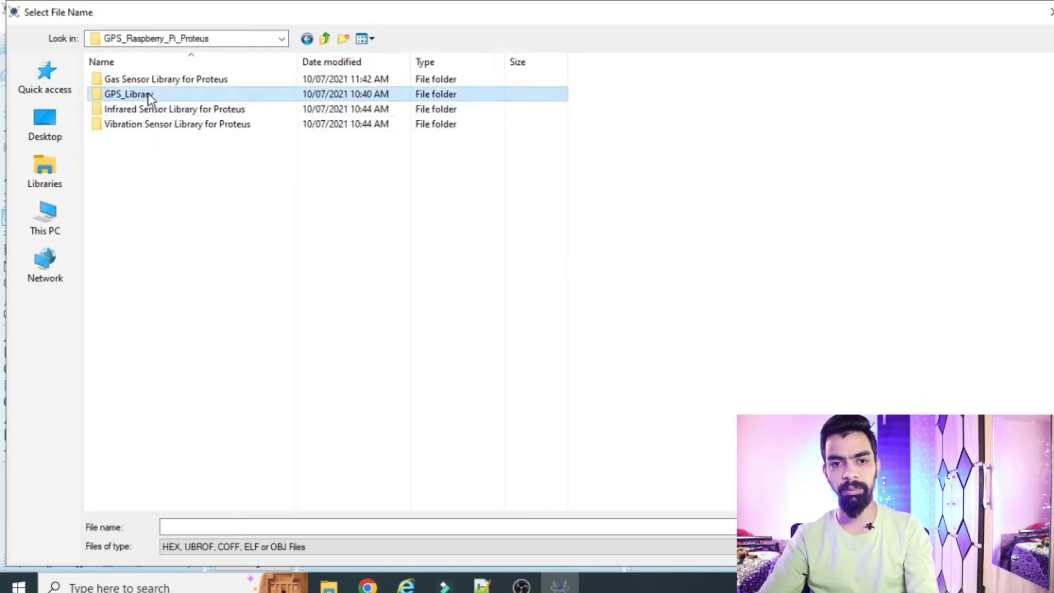
double_click(147, 93)
left_click(142, 79)
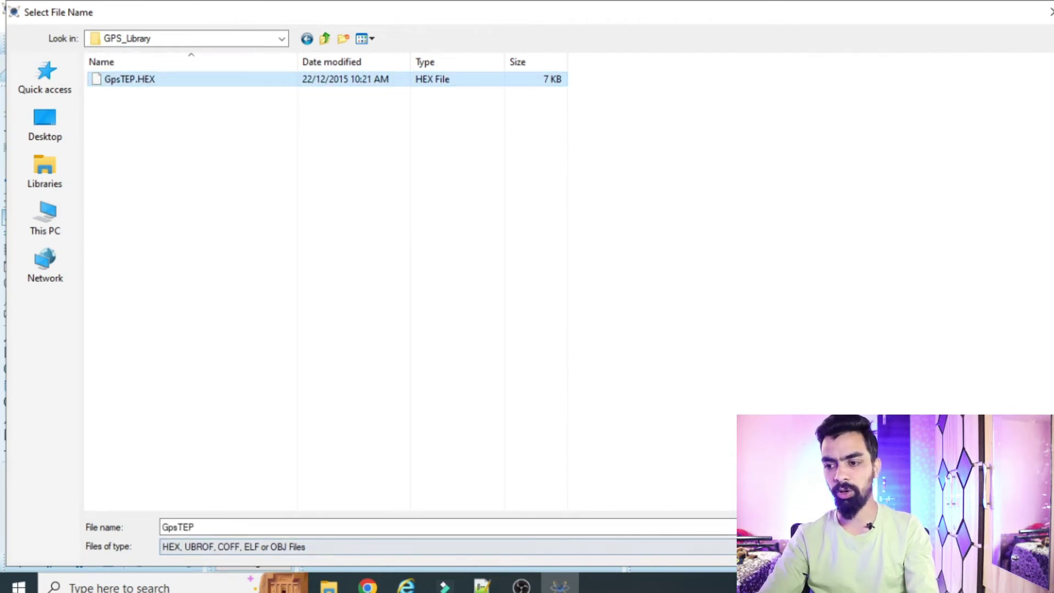
left_click(1026, 527)
left_click(713, 54)
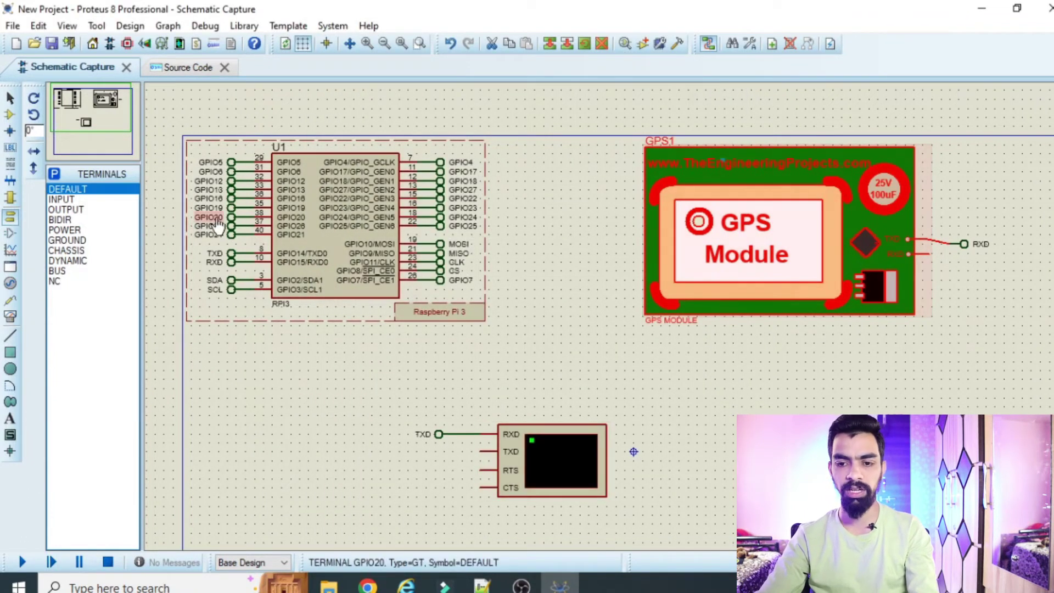
Step: Check the baud rate in the virtual terminal's component properties
double_click(529, 487)
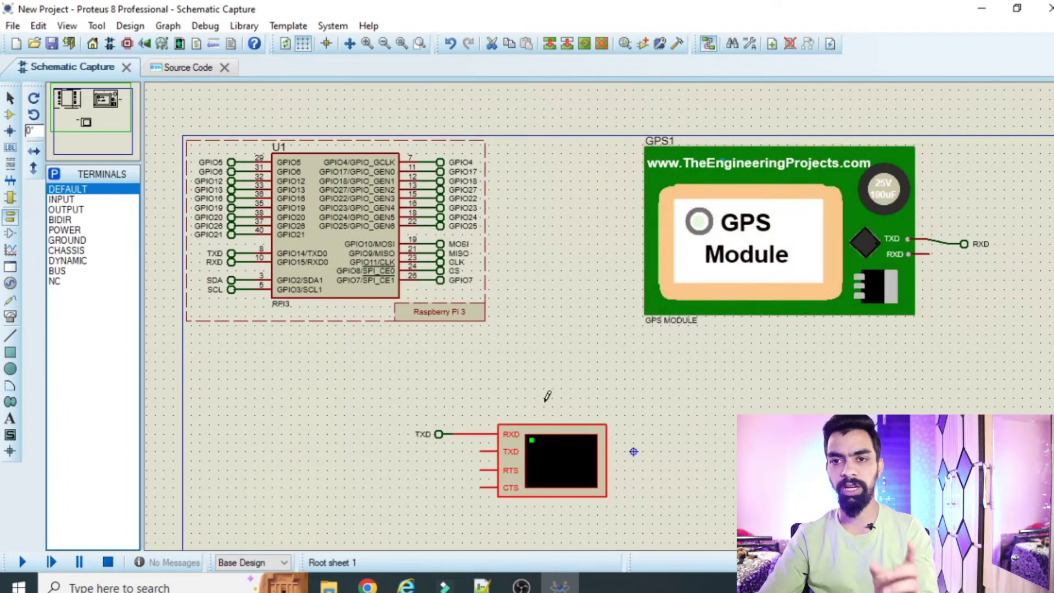
double_click(540, 464)
left_click_drag(481, 204, 431, 194)
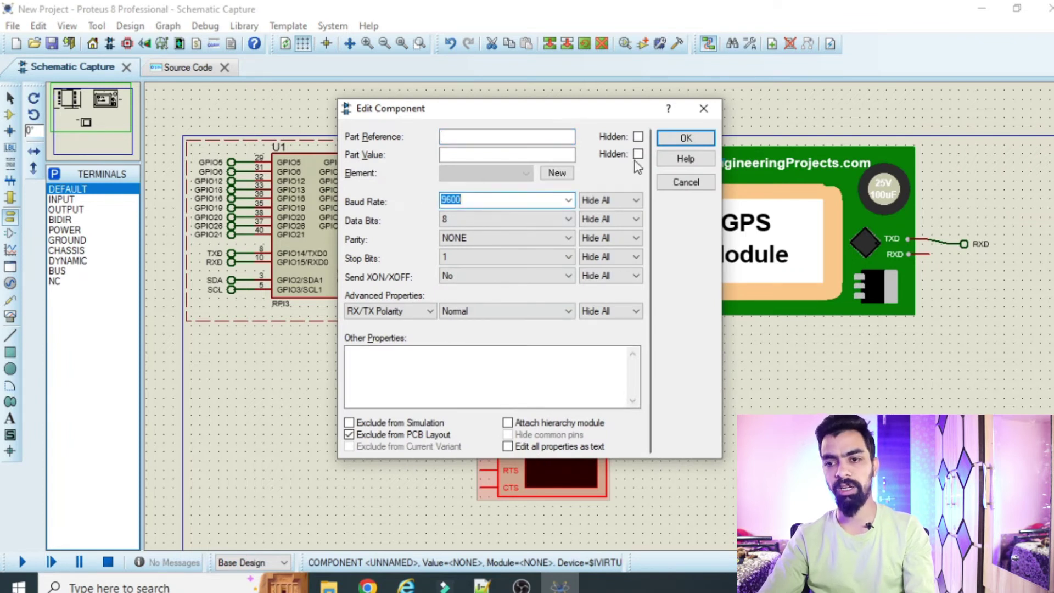
left_click(686, 139)
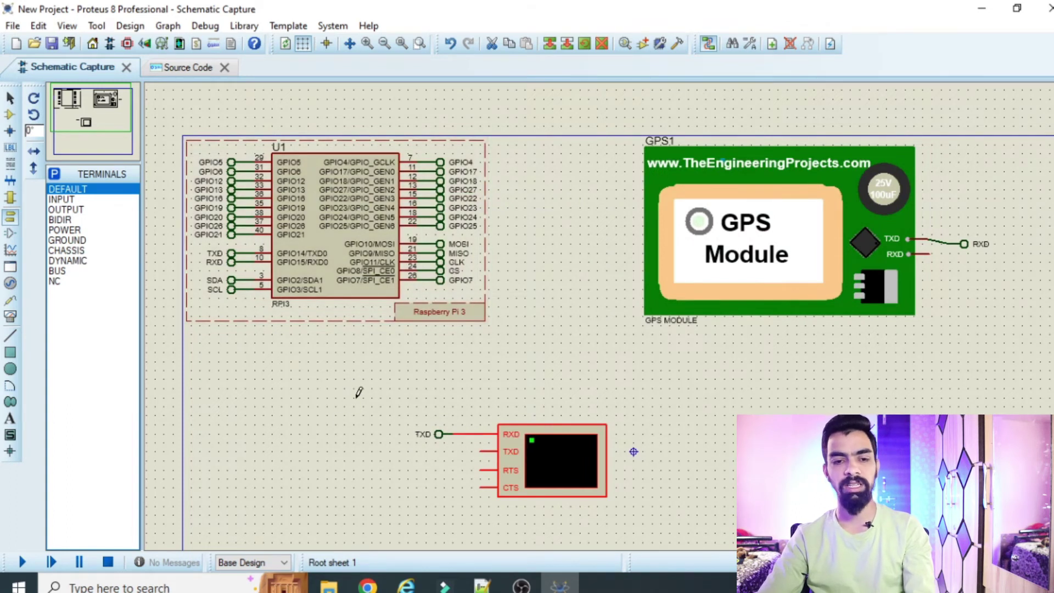
Step: Draw a PIN-style rectangle enclosing the virtual terminal and its TXD terminal
left_click(10, 352)
left_click(56, 200)
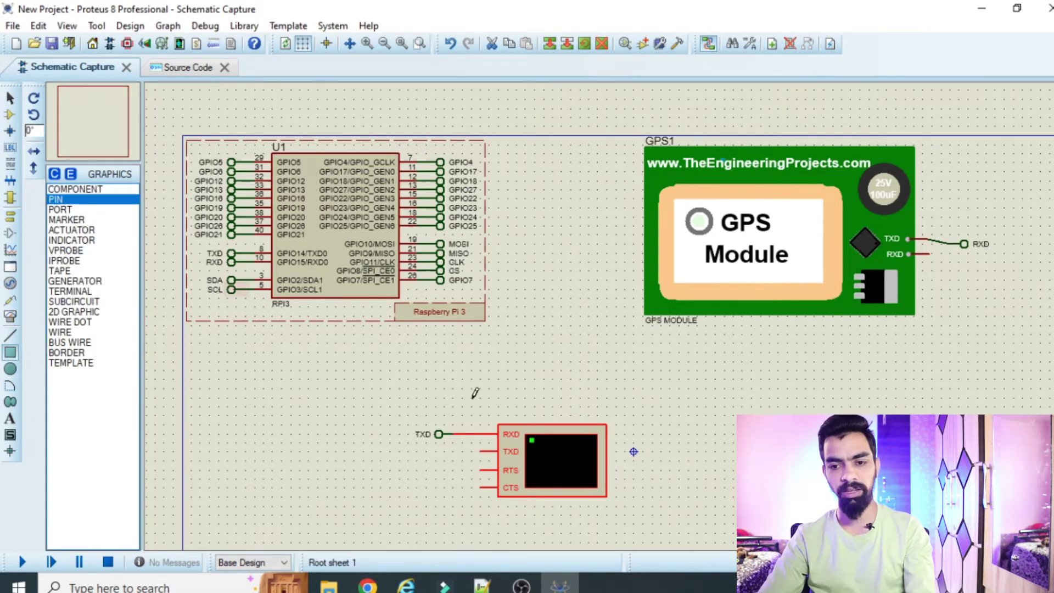
left_click(385, 362)
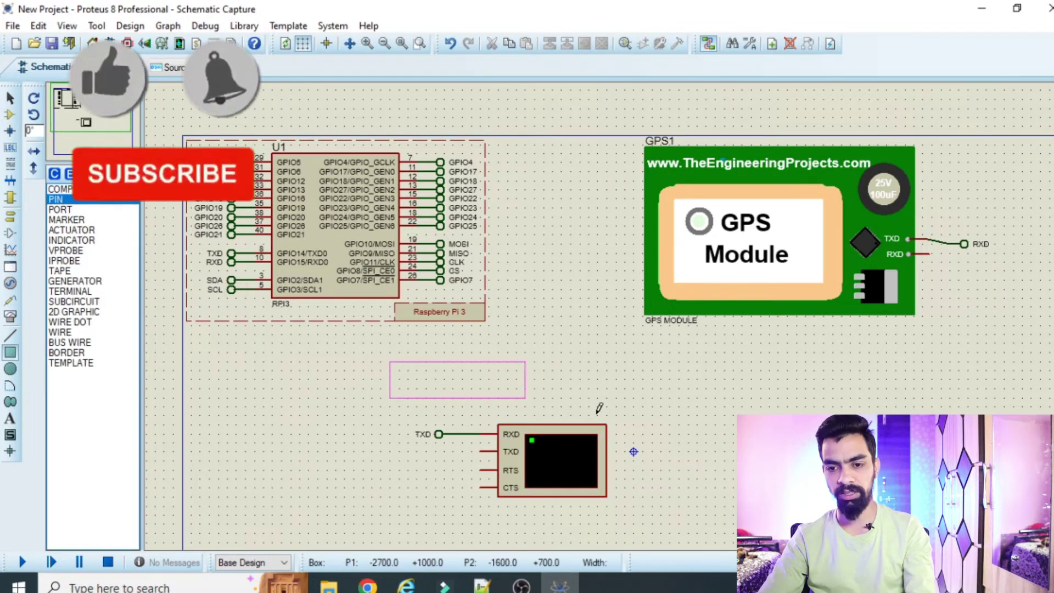
left_click(689, 500)
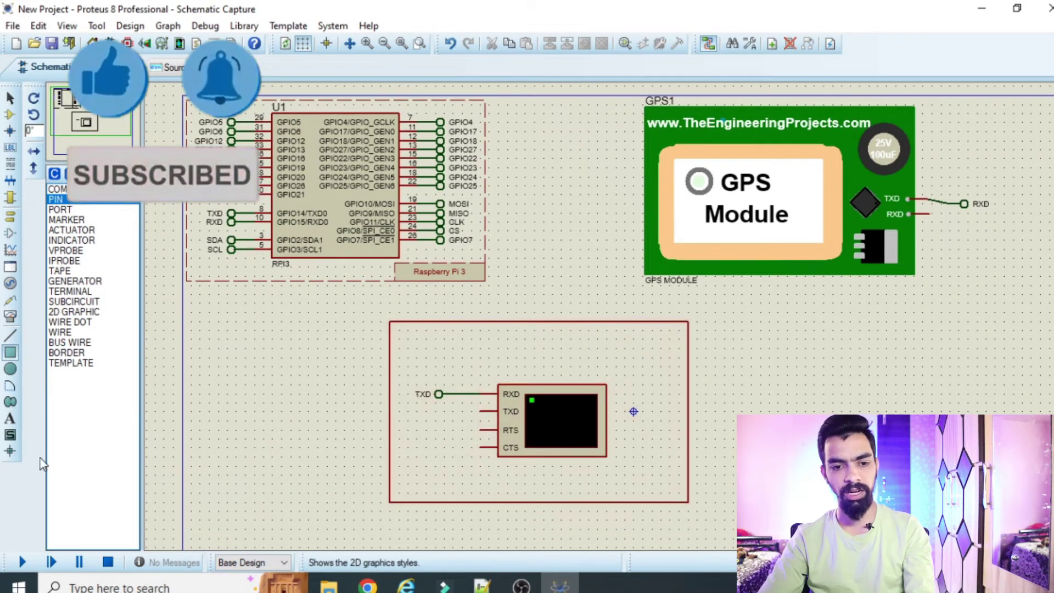
Step: Add the PIN-style graphics text "Serial" below the virtual terminal, inside the rectangle
left_click(14, 417)
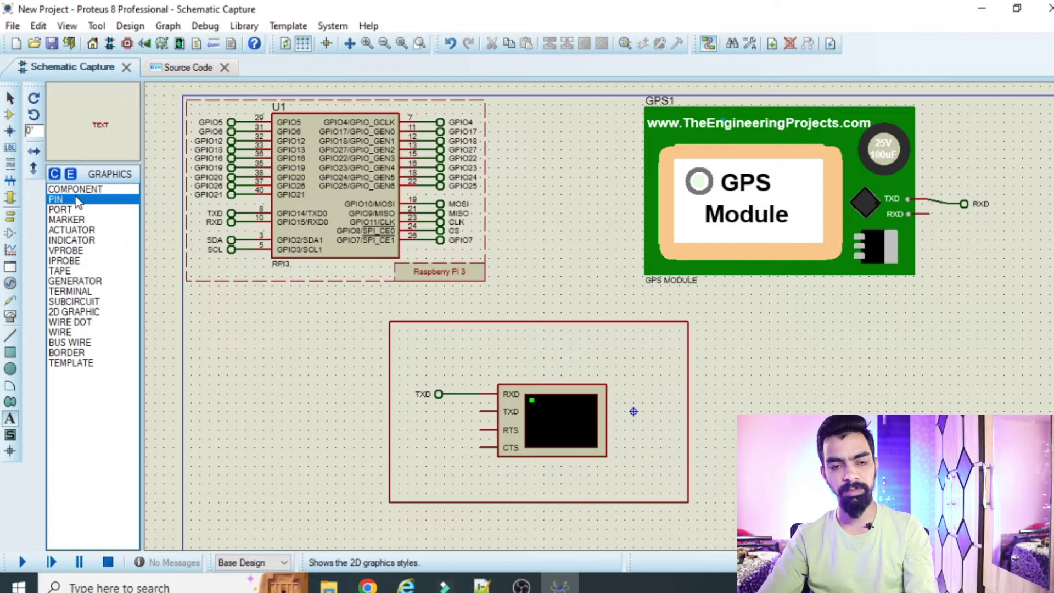
left_click(553, 476)
type("S5erial")
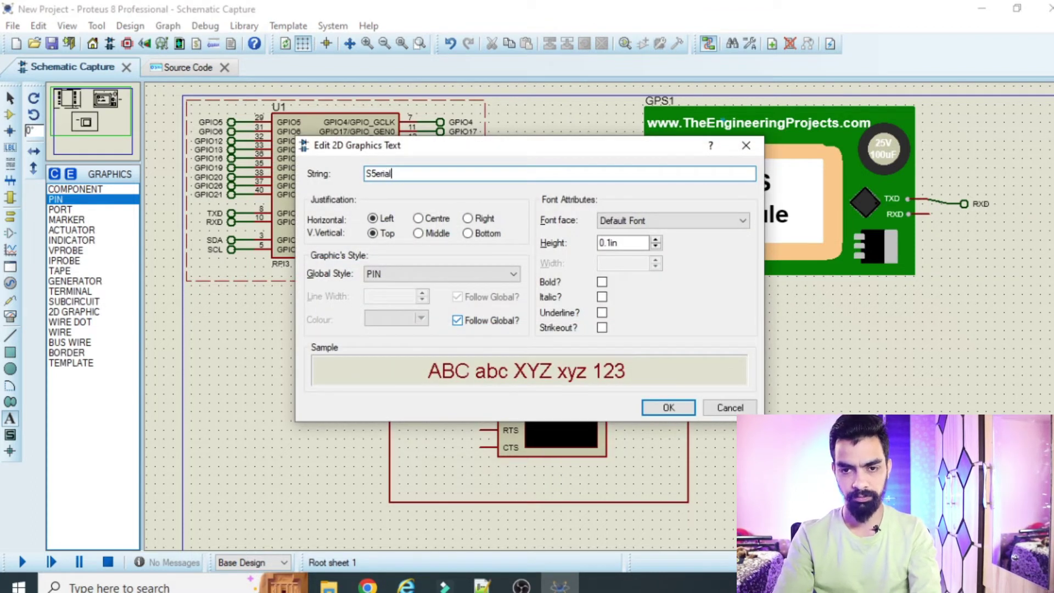
type("S5er")
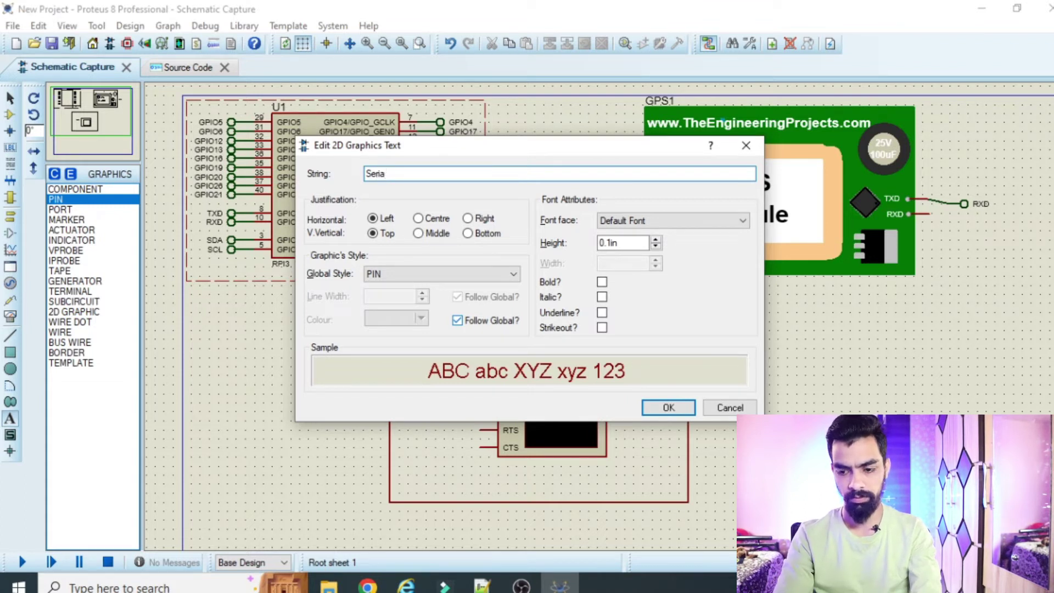
type("55")
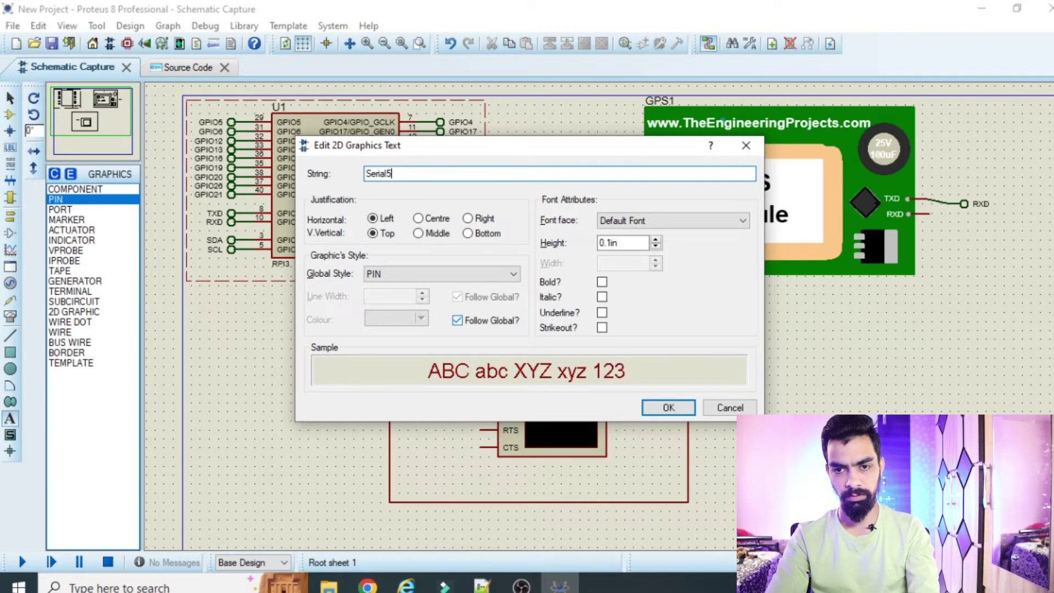
left_click(669, 408)
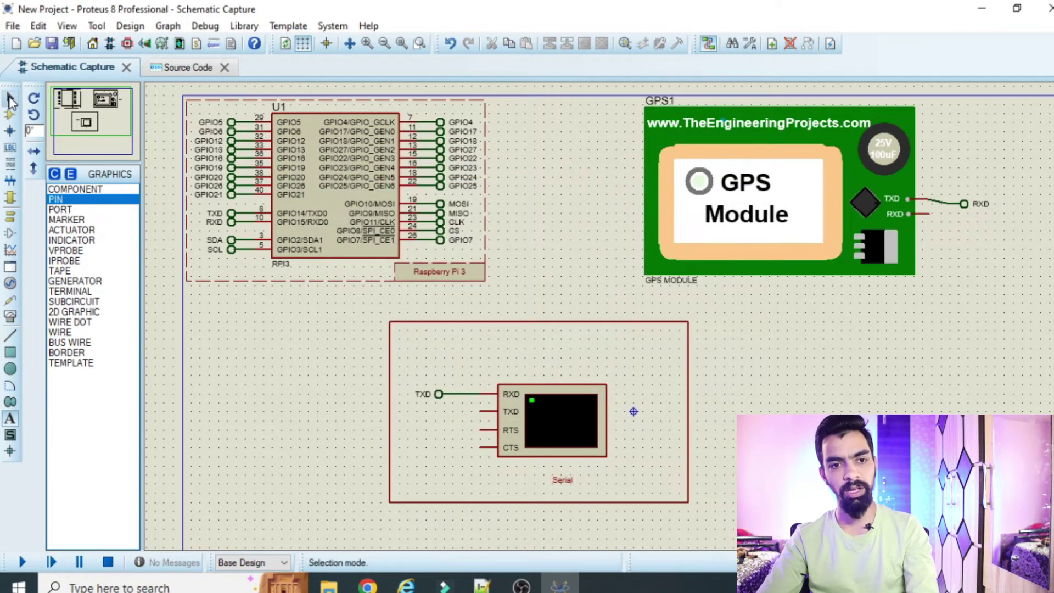
Step: Set the font height of the "Serial" text below the virtual terminal to 0.16in
double_click(561, 481)
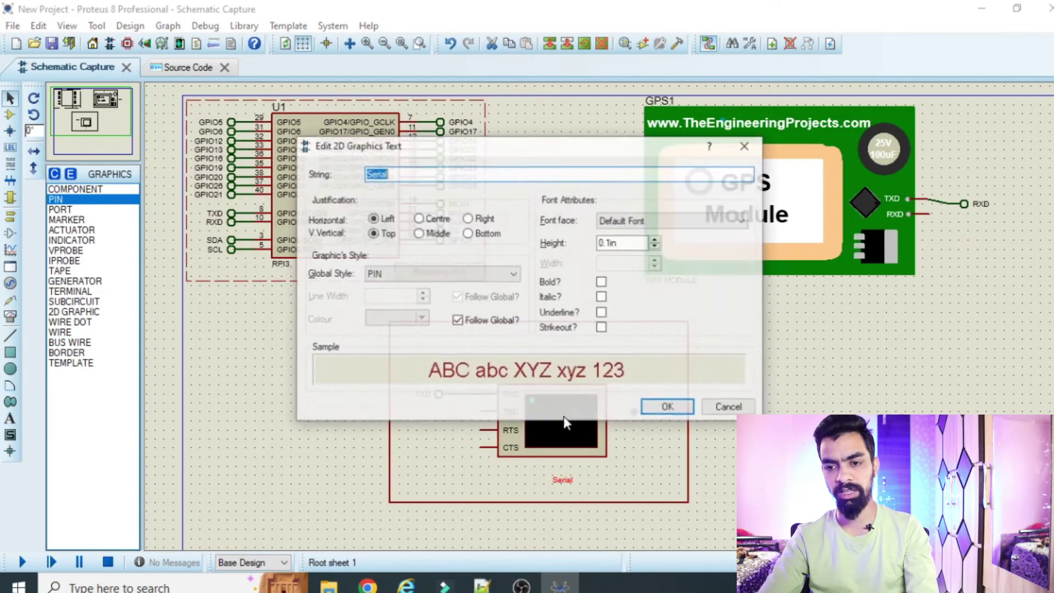
left_click(656, 240)
left_click(656, 240)
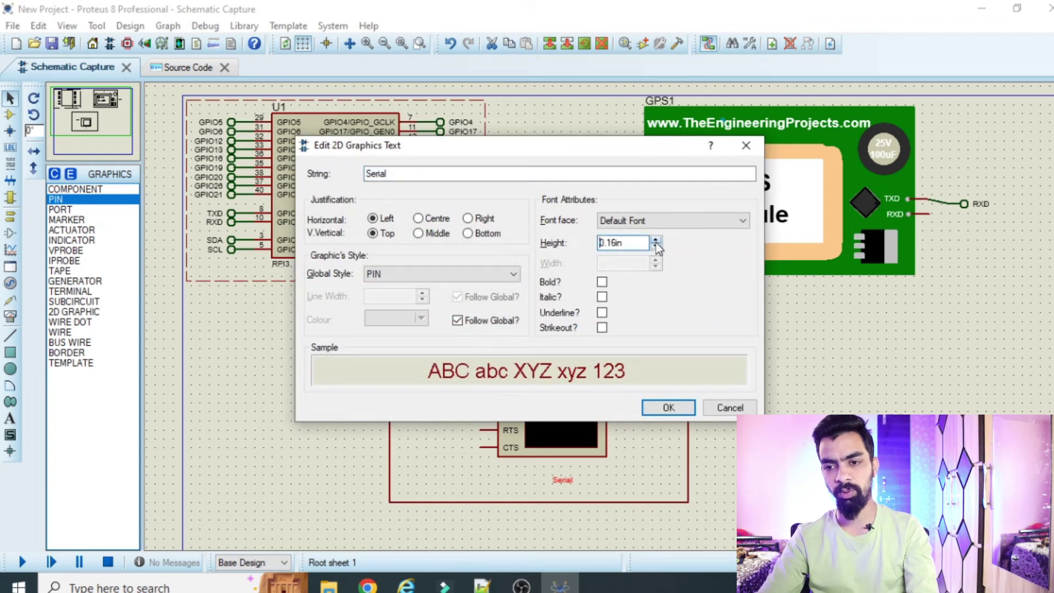
left_click(667, 406)
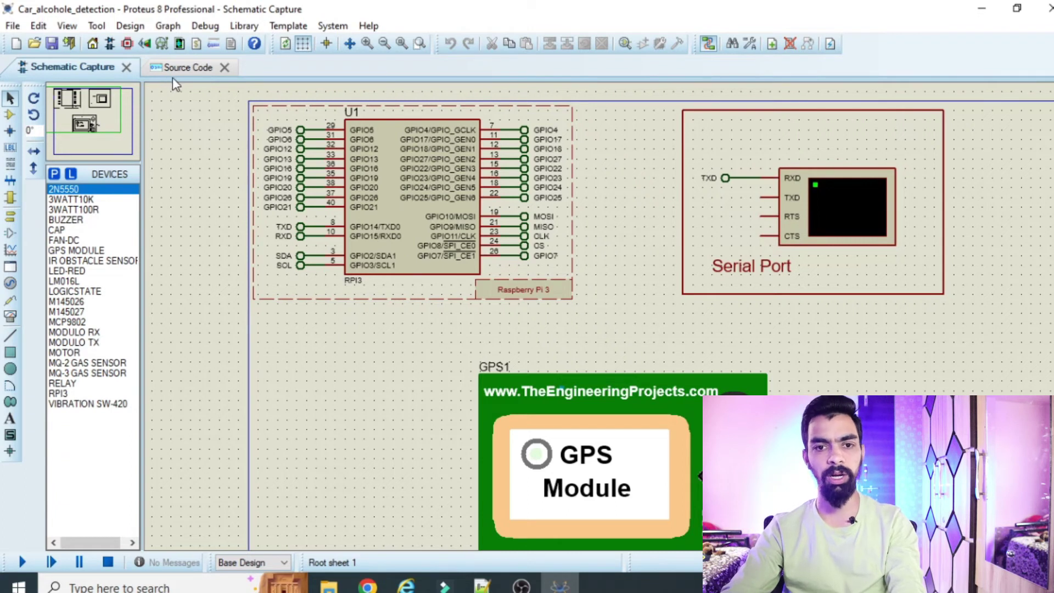
Step: Open the source code and remove the stray bracket characters from lines 4 and 1 of main.py
left_click(184, 68)
left_click(329, 140)
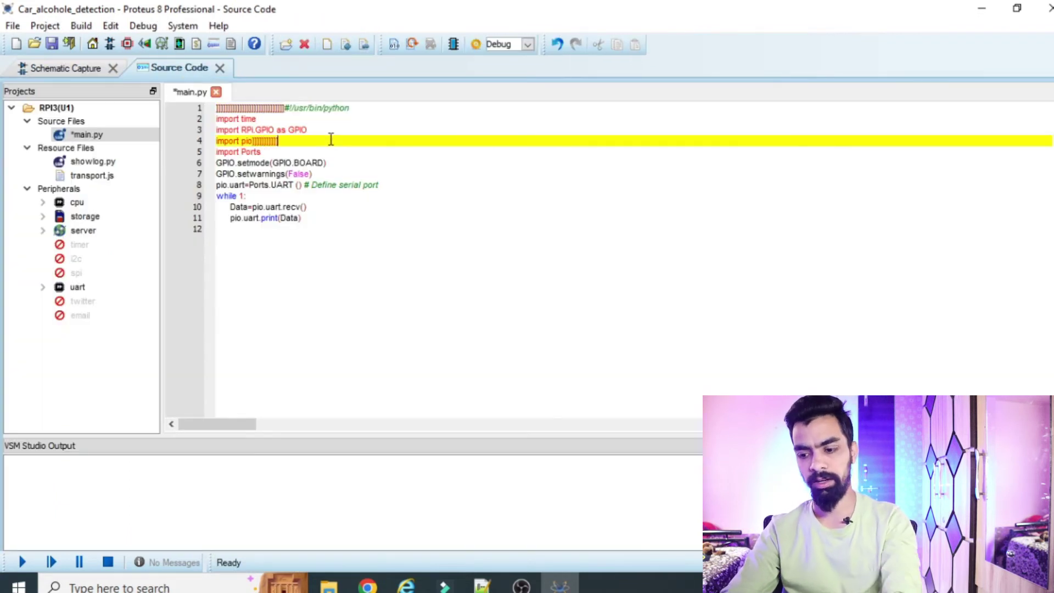
key("ctrl+z")
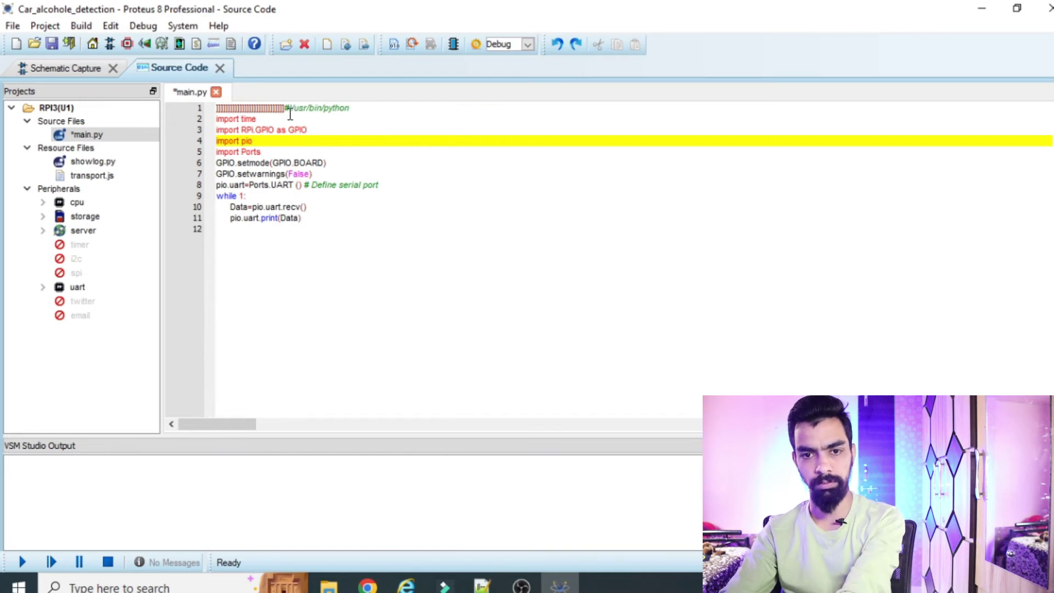
left_click_drag(285, 107, 67, 106)
key("BackSpace")
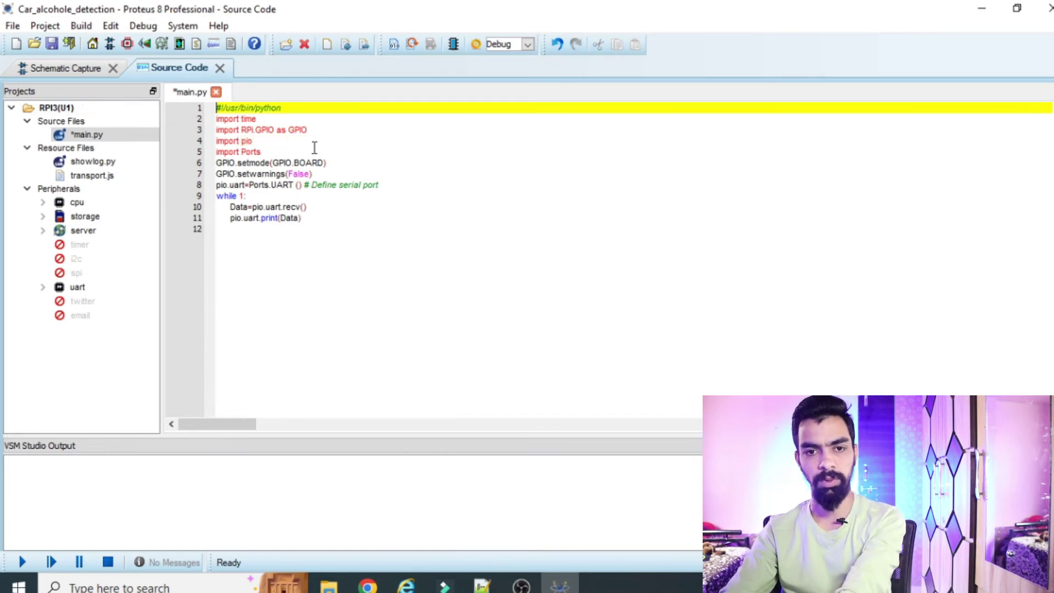
Step: Examine the import statements for time, RPi.GPIO, pio and Ports in main.py
left_click(267, 120)
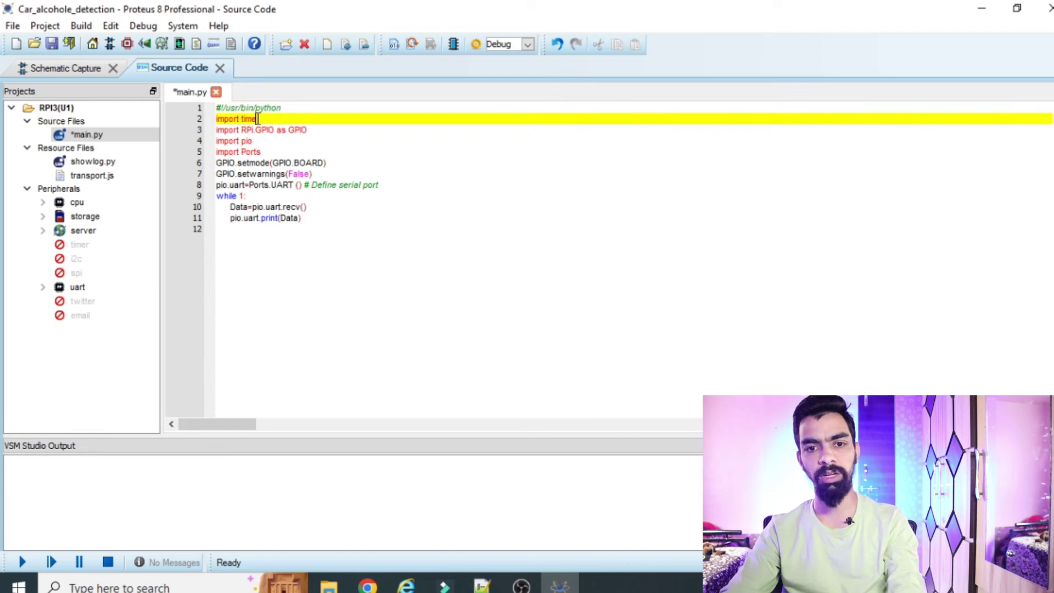
left_click_drag(257, 119, 213, 120)
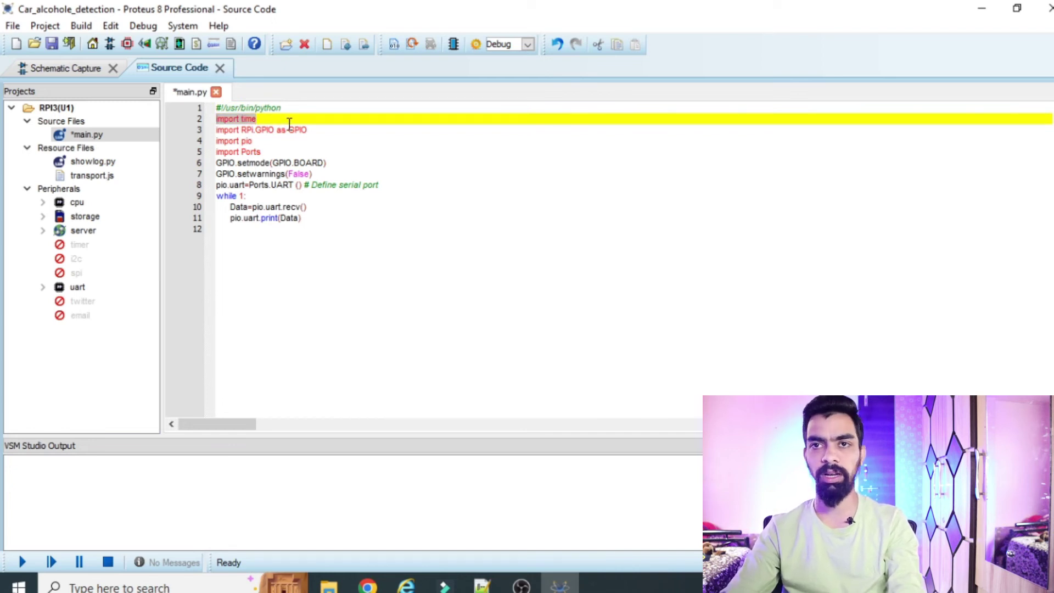
left_click(241, 119)
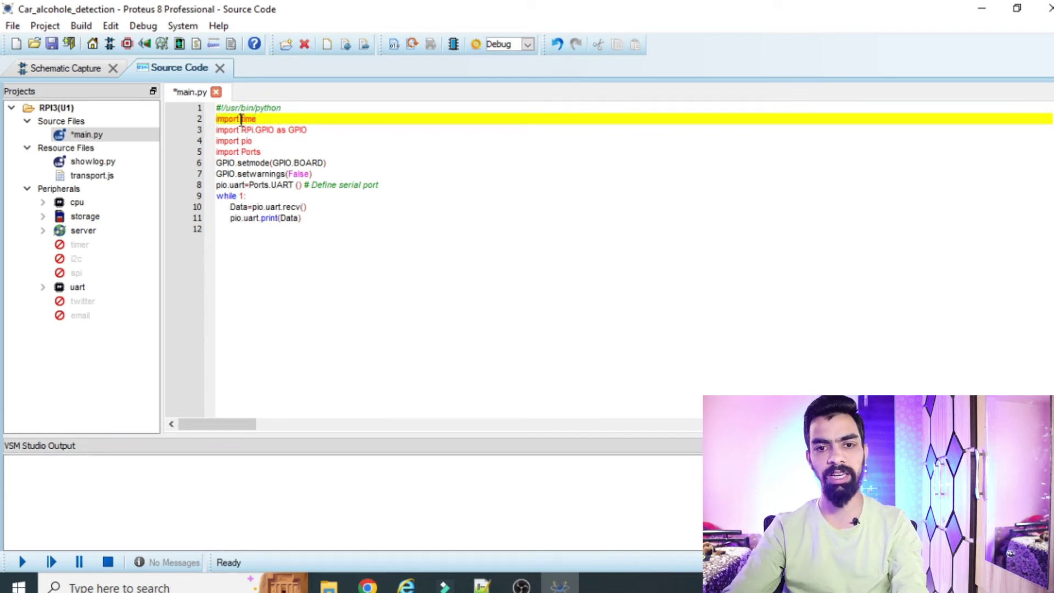
left_click(322, 131)
left_click_drag(321, 132, 221, 131)
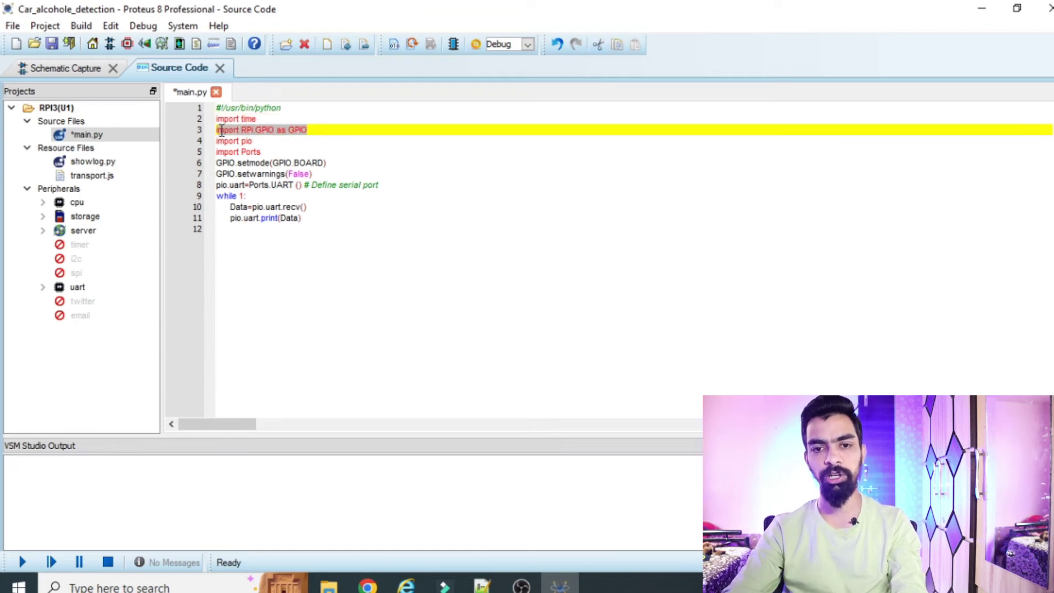
left_click(319, 133)
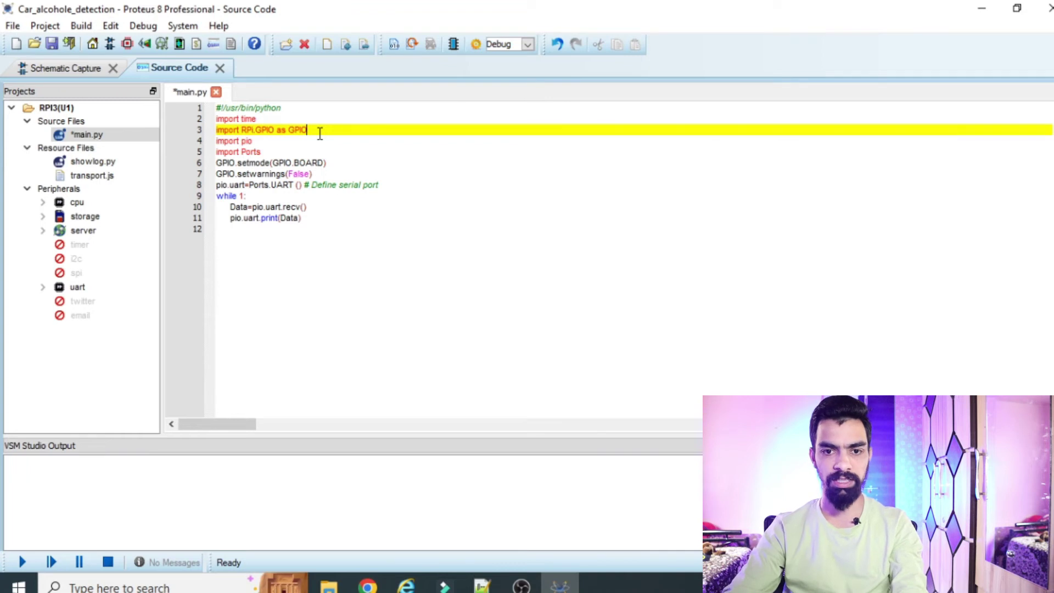
left_click(261, 150)
left_click(251, 146)
left_click_drag(275, 149, 206, 135)
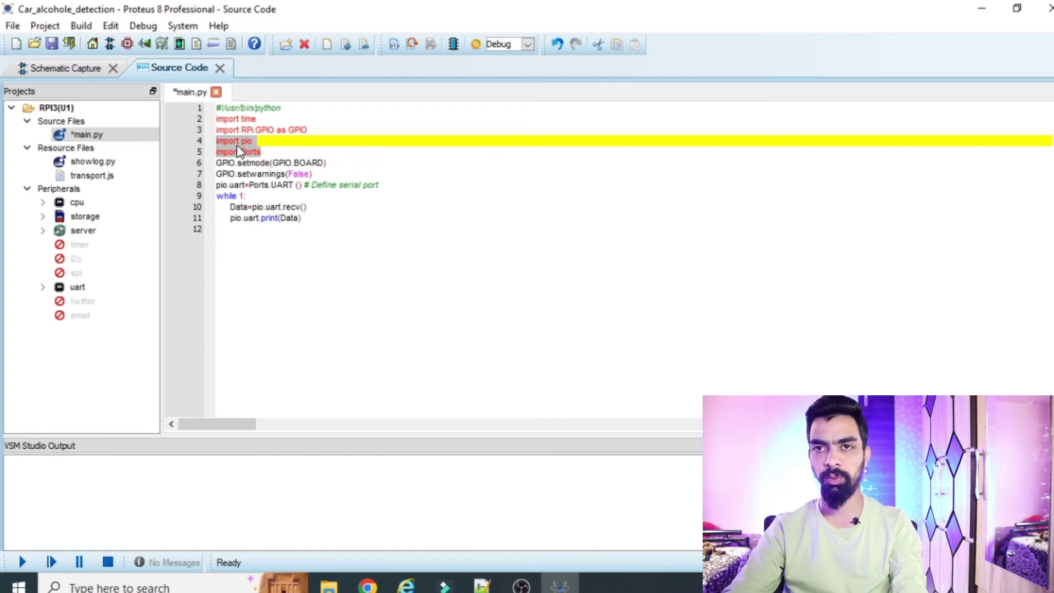
Step: Examine the GPIO pin numbering mode and warning settings below the imports in main.py
left_click(234, 163)
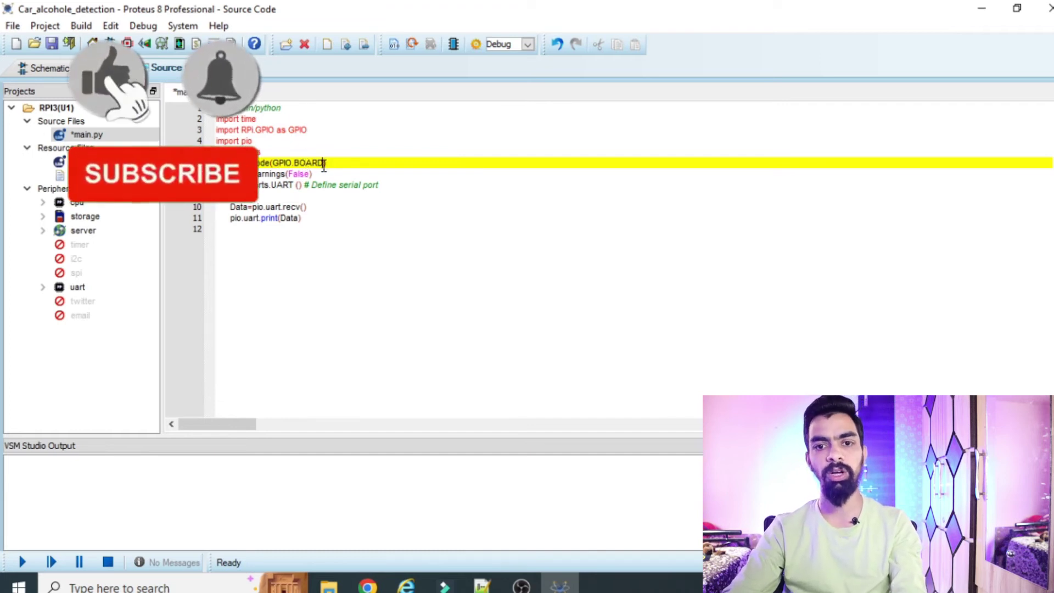
left_click_drag(341, 166, 217, 164)
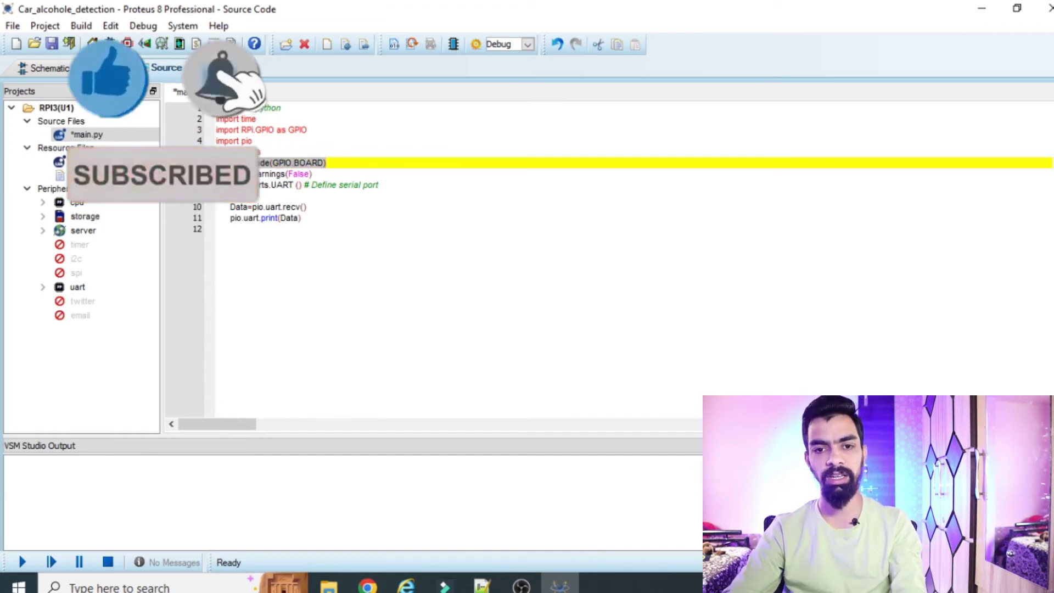
left_click(242, 174)
left_click(241, 185)
left_click(292, 174)
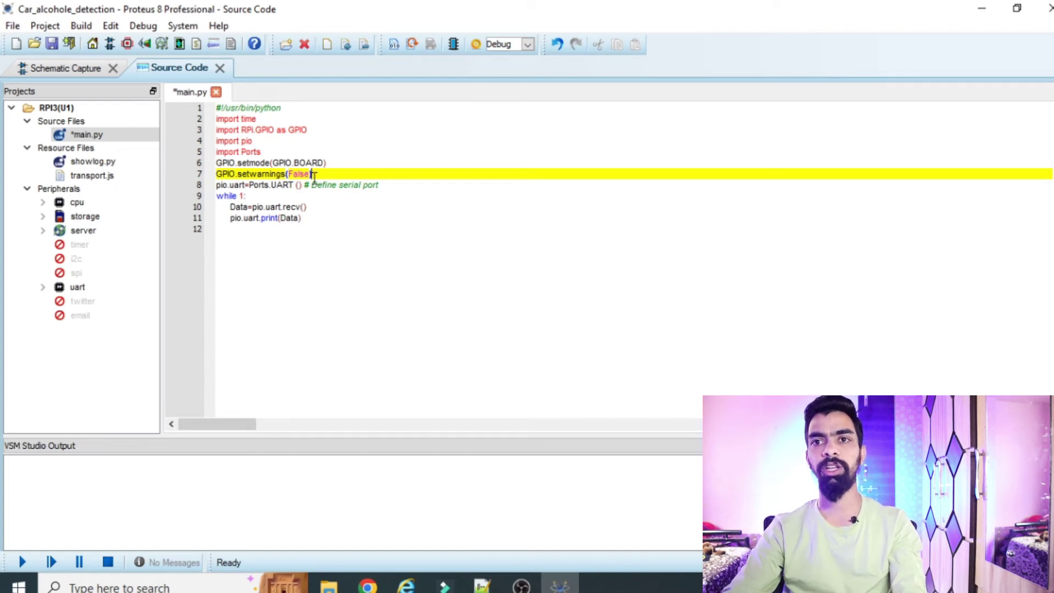
Step: Examine the warnings setting on line 7 and the serial port definition on line 8 of main.py, checking the Raspberry Pi's serial pins in the schematic
left_click_drag(315, 178, 213, 178)
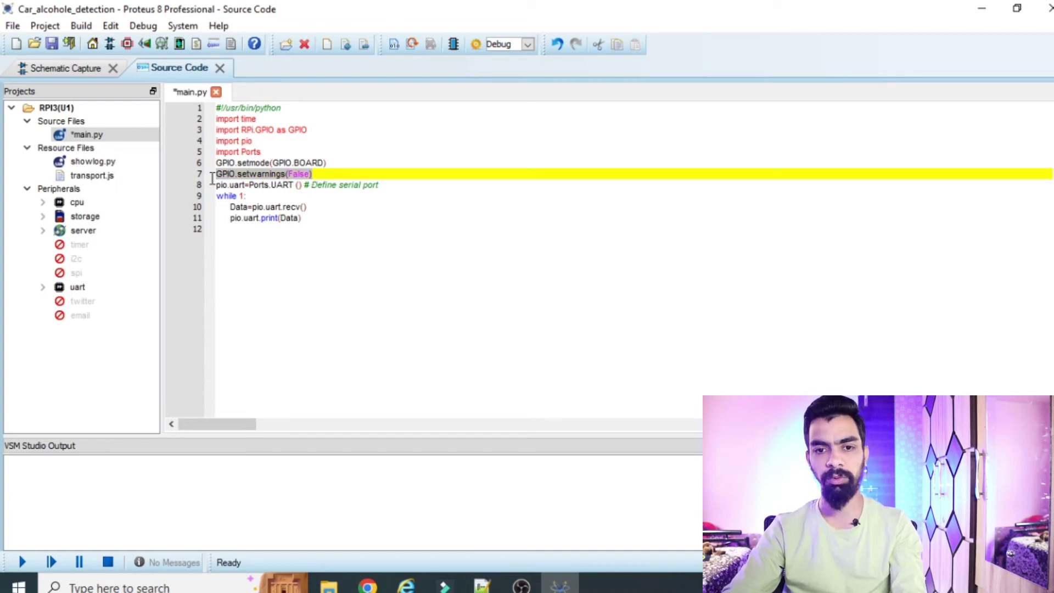
left_click(270, 185)
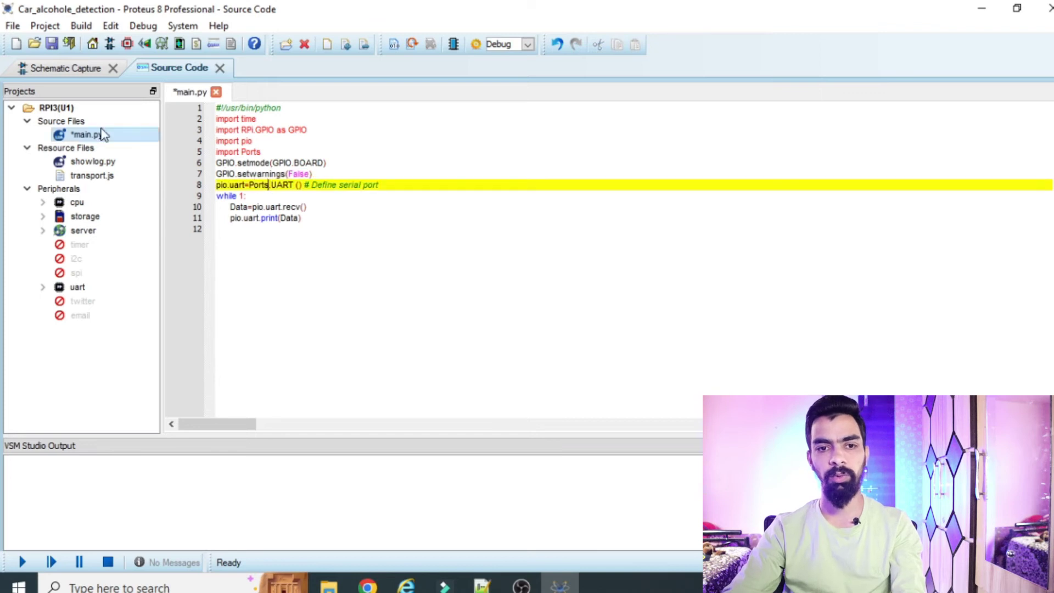
left_click(61, 69)
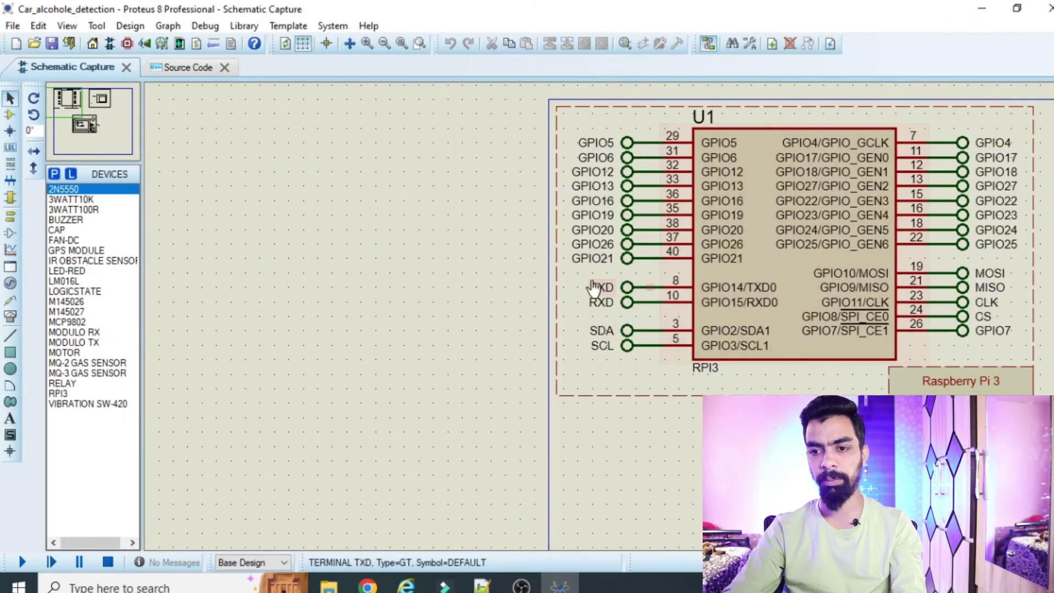
left_click(185, 76)
left_click(386, 177)
left_click(365, 184)
left_click(386, 179)
left_click_drag(388, 184, 166, 181)
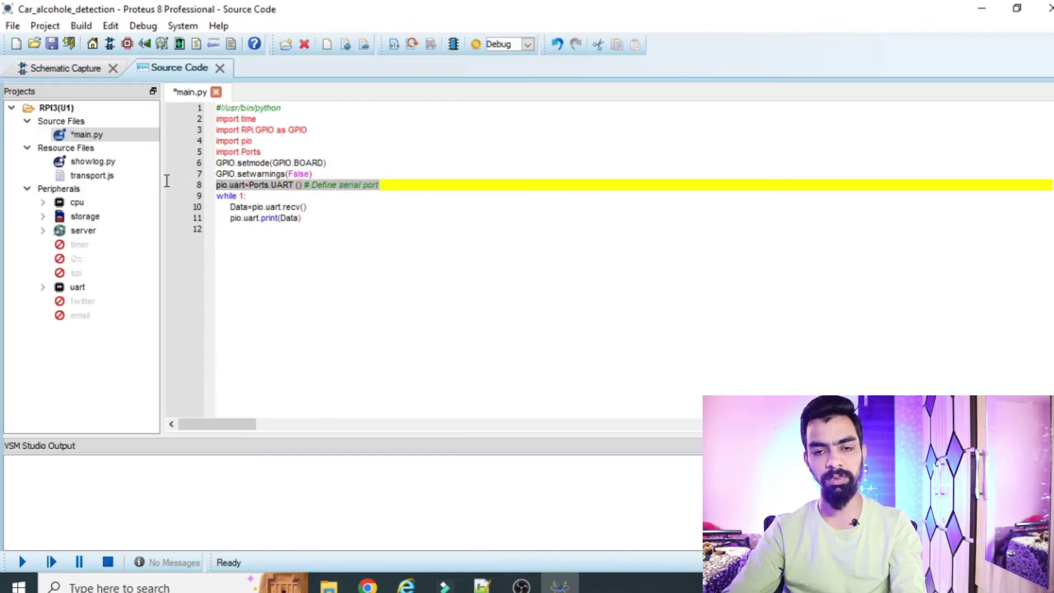
left_click(303, 197)
Step: Examine the UART receive call and the Data variable on line 10 of main.py alongside the schematic's GPS and serial port wiring
left_click(69, 68)
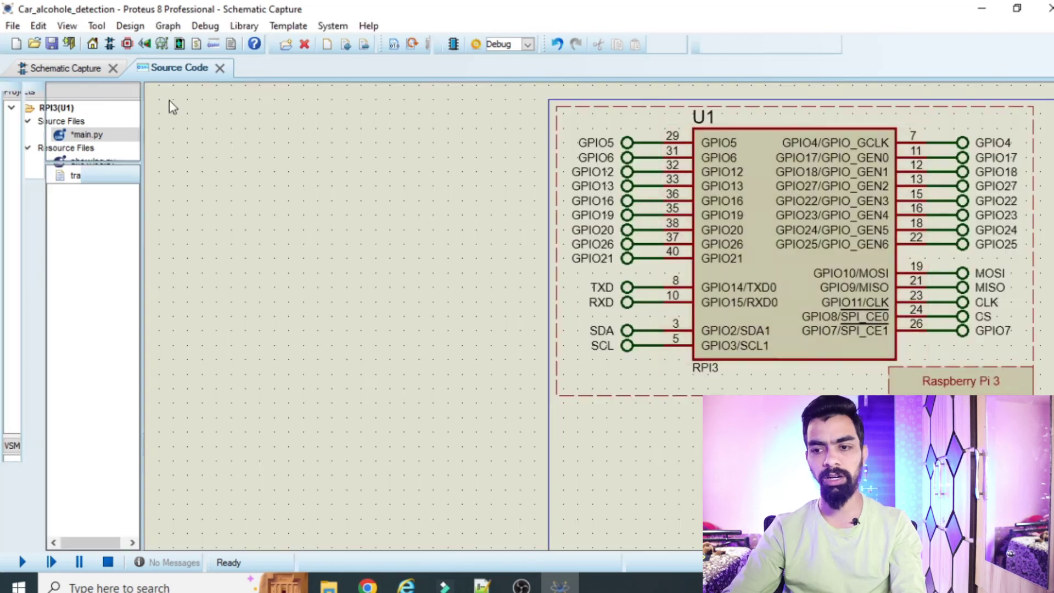
scroll(905, 360, "down", 2)
scroll(953, 318, "up", 1)
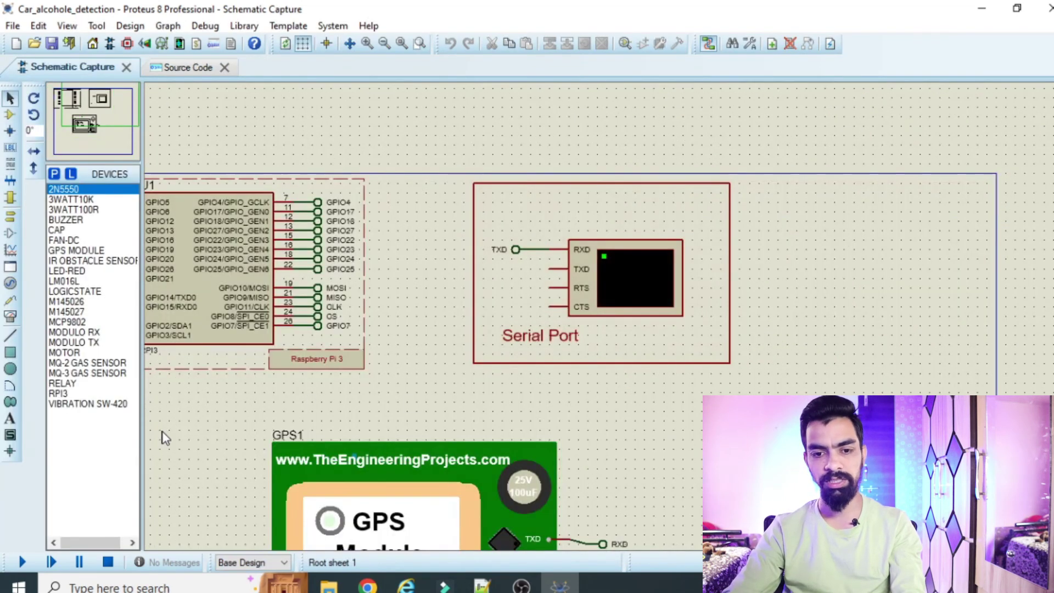
scroll(162, 438, "left", 3)
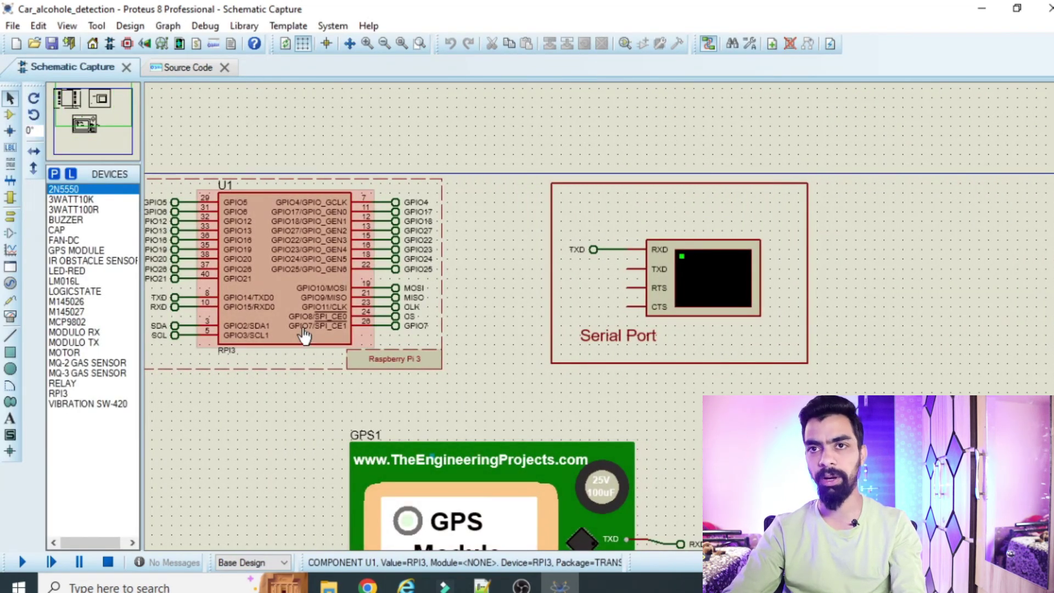
left_click(171, 68)
left_click(306, 206)
left_click_drag(323, 207, 259, 205)
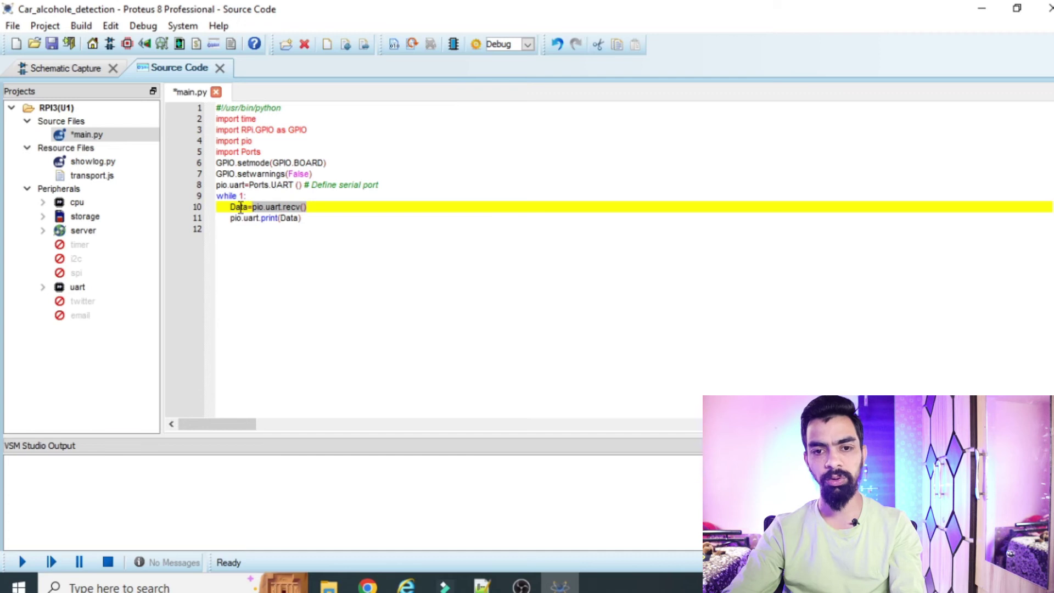
double_click(240, 208)
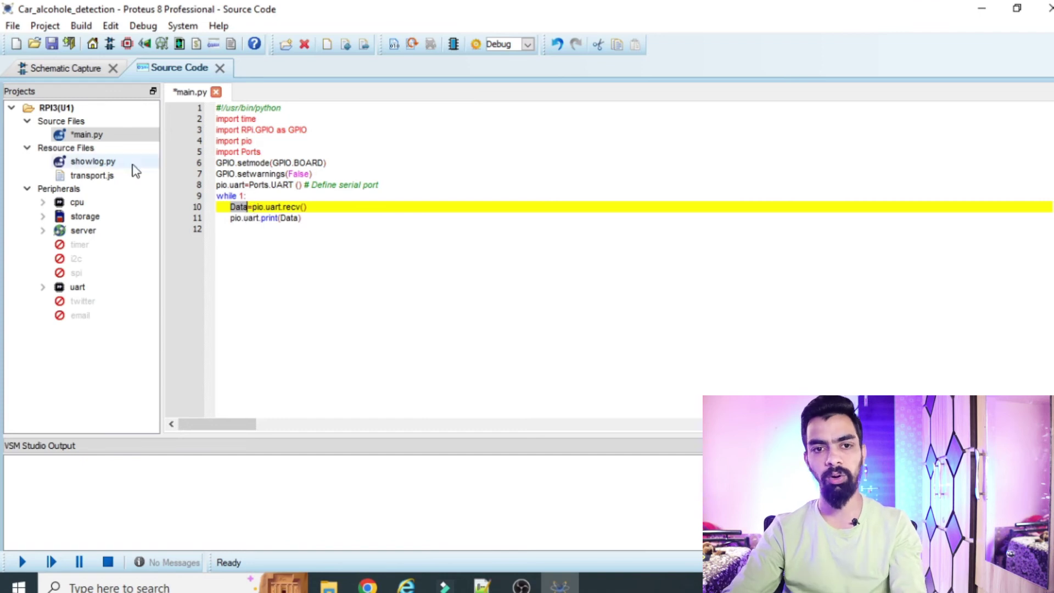
left_click(45, 66)
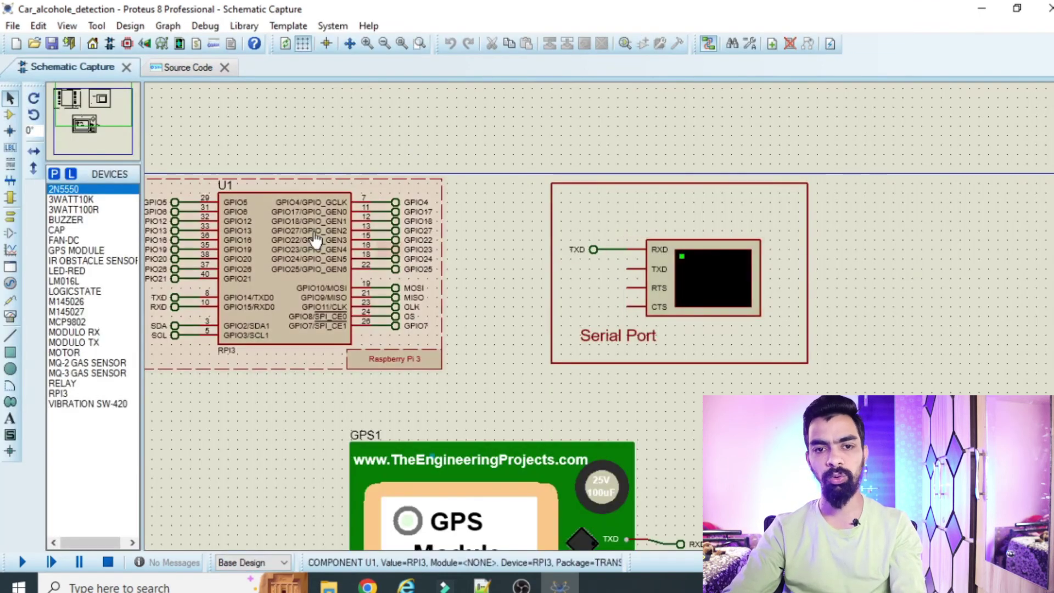
left_click(173, 76)
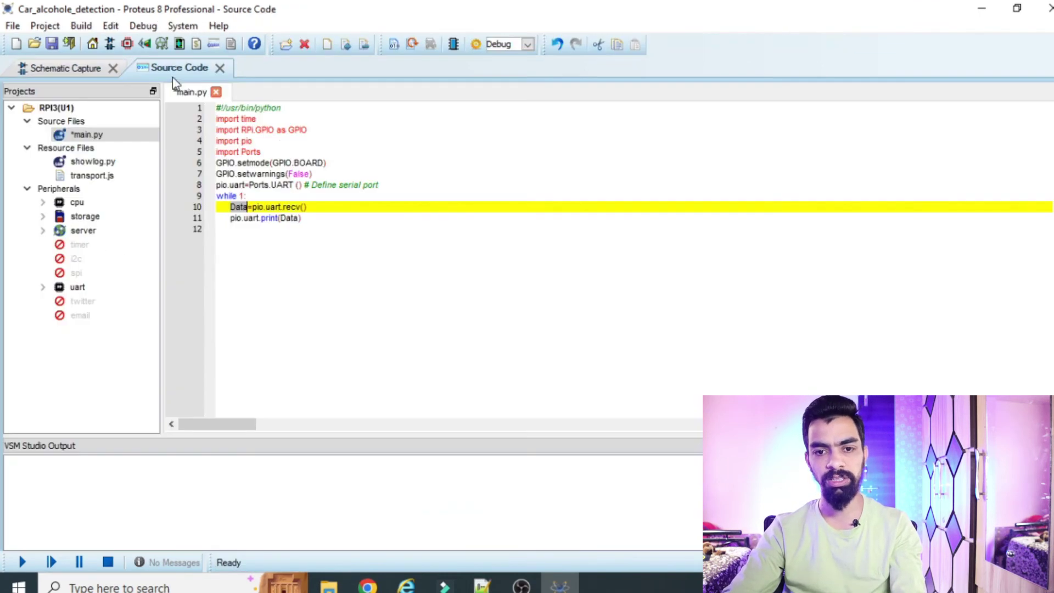
Step: Examine how line 11 of main.py prints the Data variable over the UART
left_click(249, 219)
left_click(241, 208)
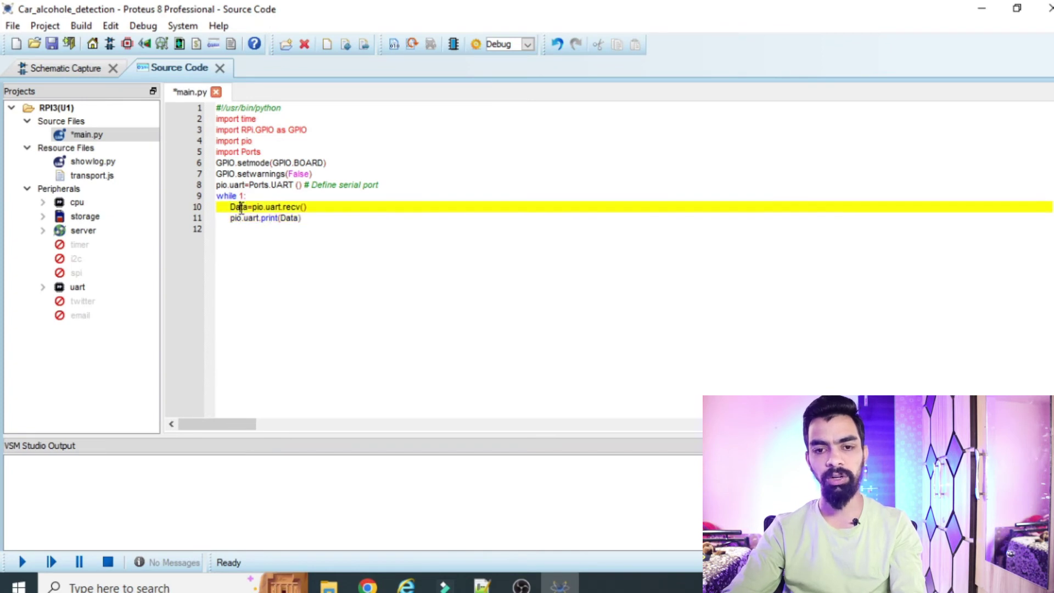
double_click(290, 220)
left_click_drag(335, 220, 242, 220)
left_click(259, 196)
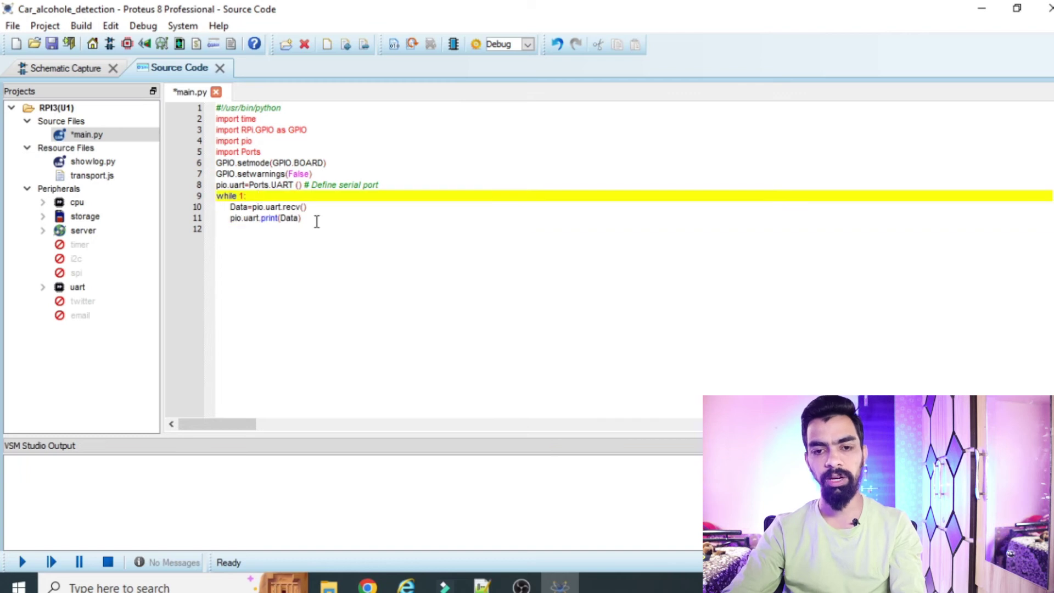
Step: Examine the complete while loop in main.py, covering its condition and its receive and print statements
left_click_drag(316, 221, 188, 202)
left_click(269, 200)
left_click_drag(257, 193, 185, 192)
left_click(318, 210)
left_click_drag(318, 210, 266, 208)
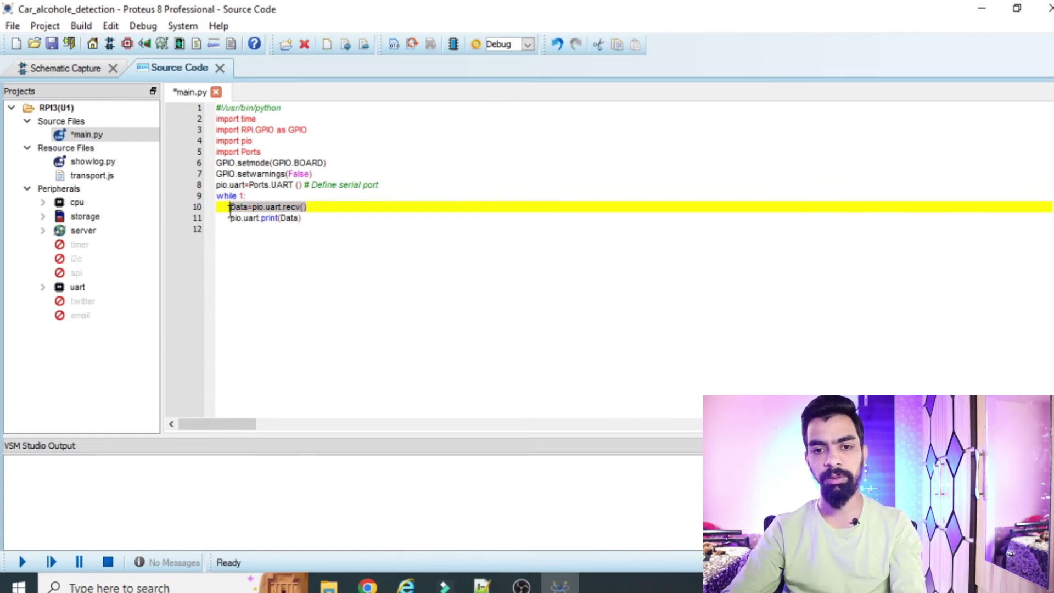
left_click(236, 219)
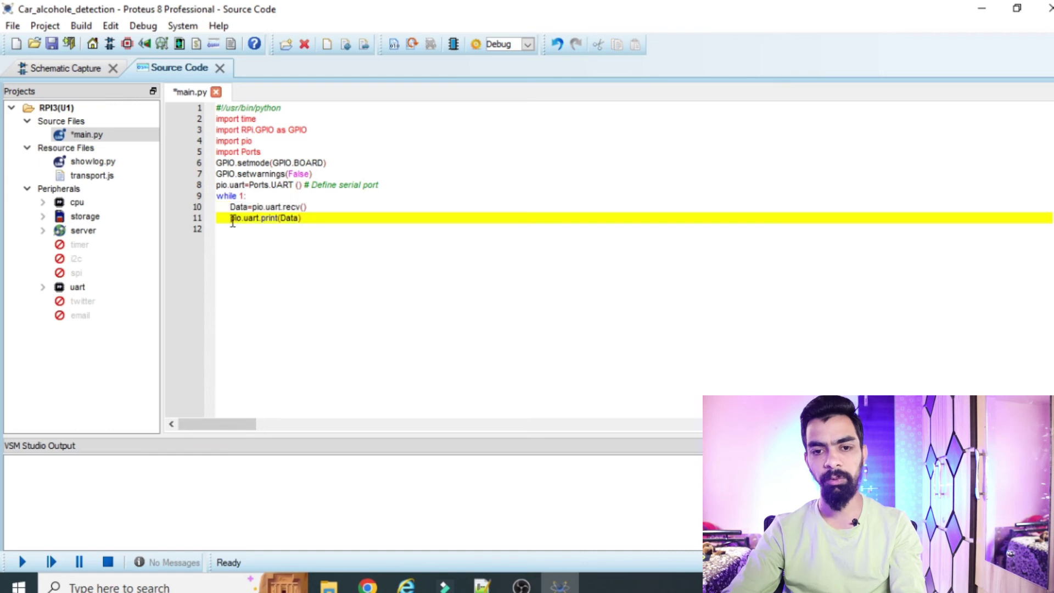
left_click_drag(240, 222, 320, 216)
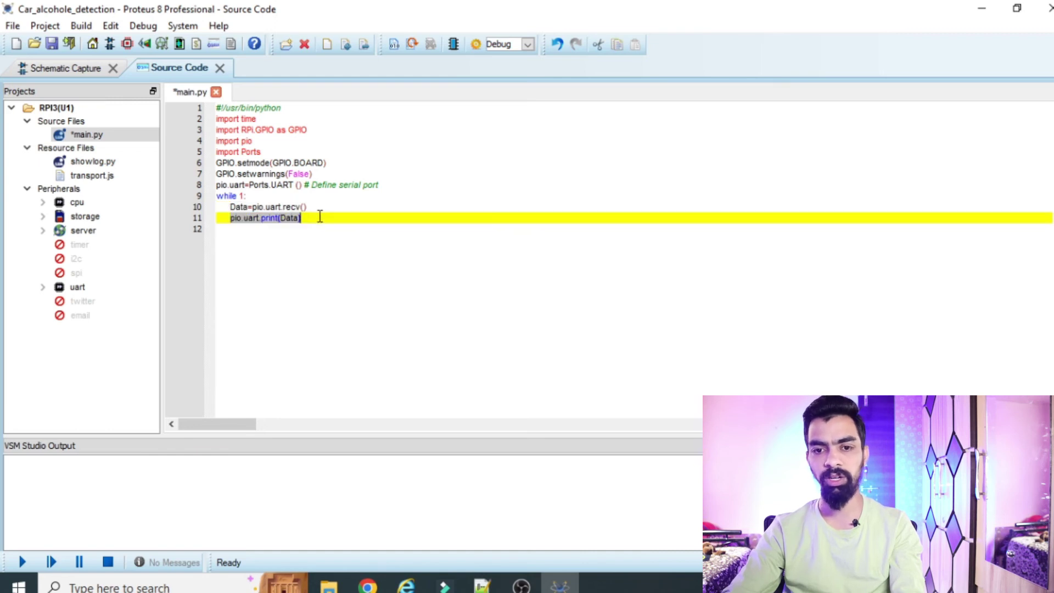
Step: Review the full main.py script and compare it with the Raspberry Pi, GPS module and serial port in the schematic
left_click(67, 73)
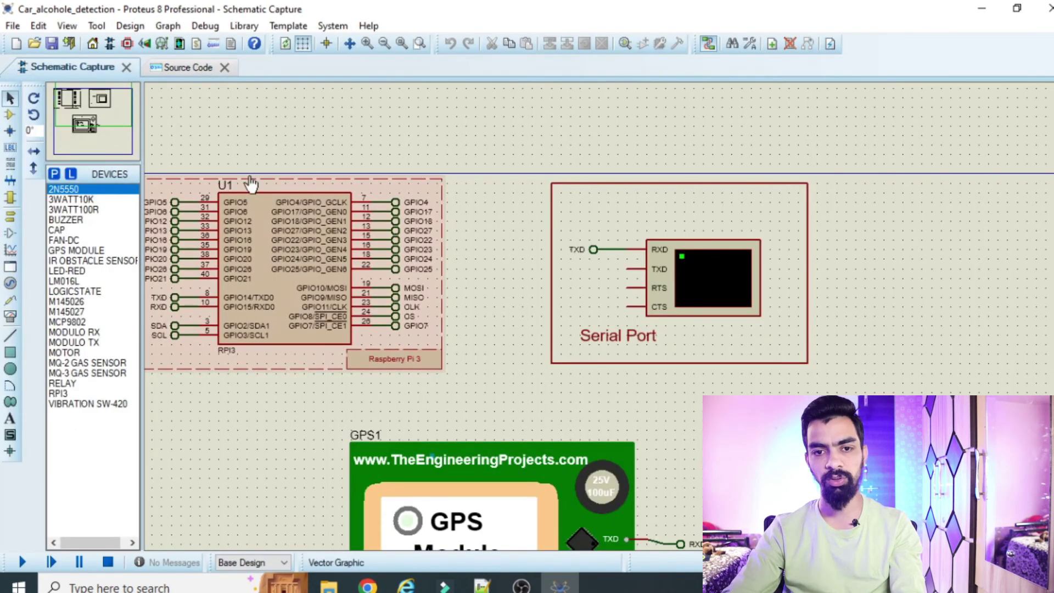
left_click(171, 75)
left_click(305, 220)
left_click_drag(306, 220, 184, 100)
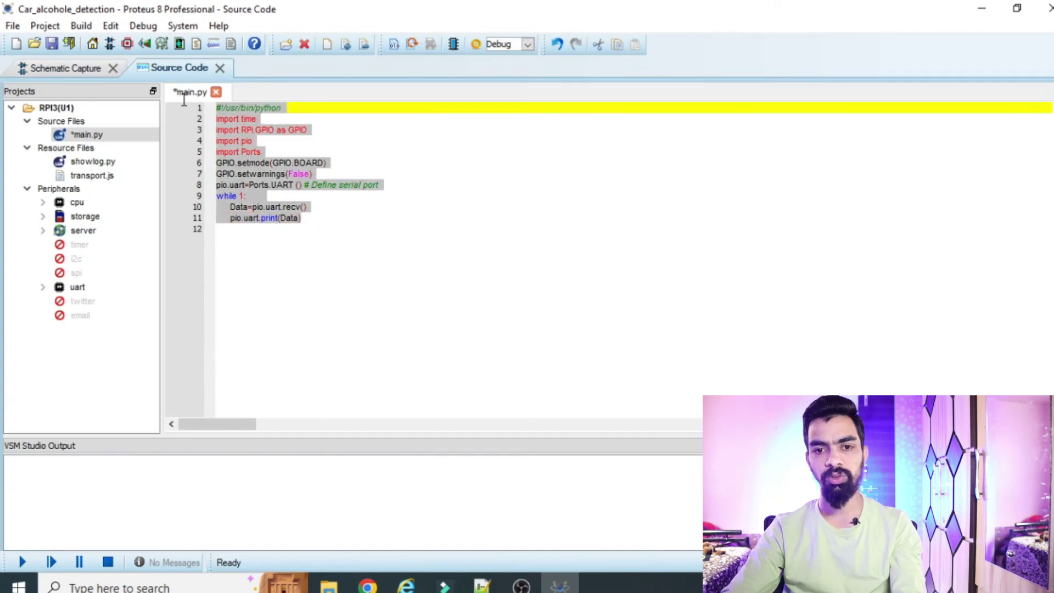
left_click(68, 70)
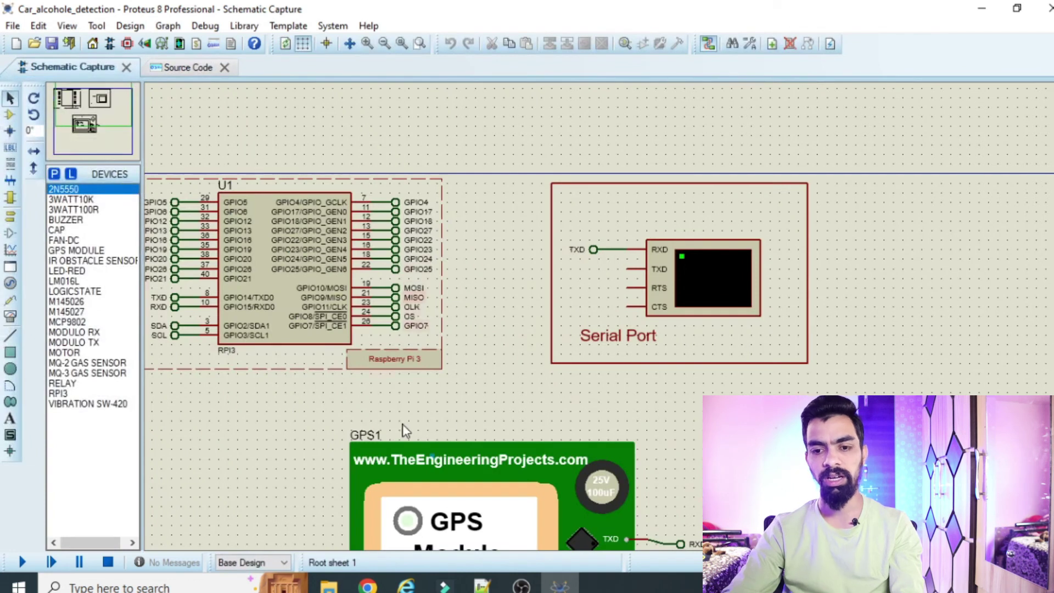
scroll(527, 329, "down", 3)
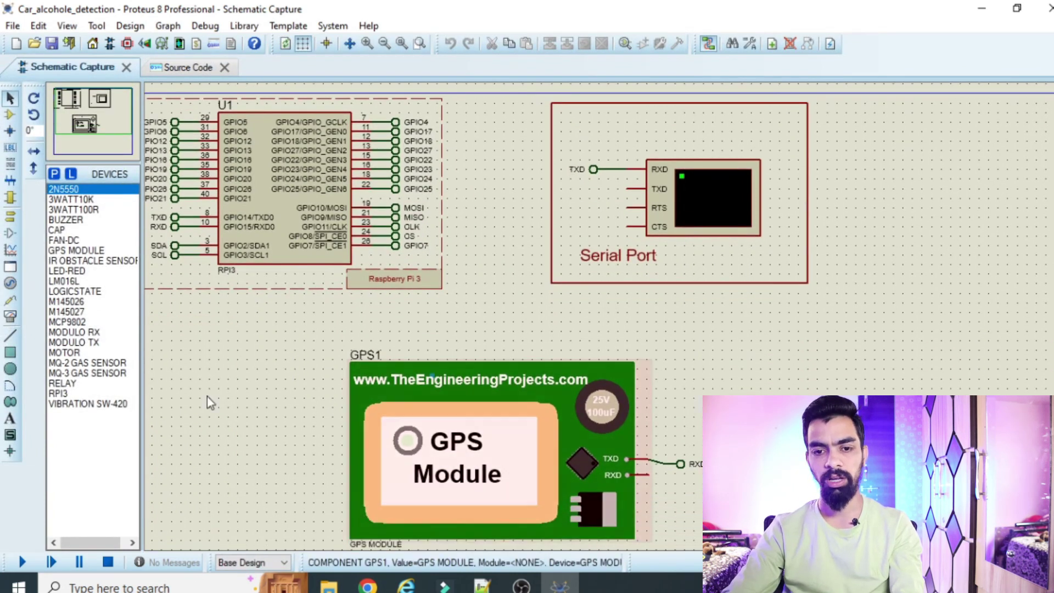
scroll(149, 369, "left", 3)
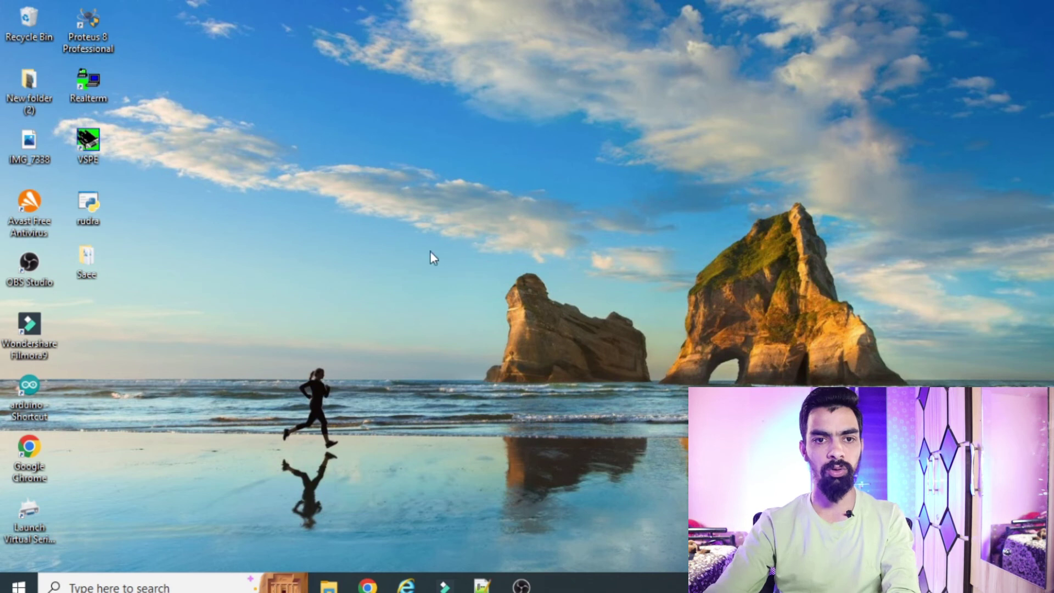
Step: Launch Proteus 8 Professional as administrator and bring up the project file browser
right_click(95, 18)
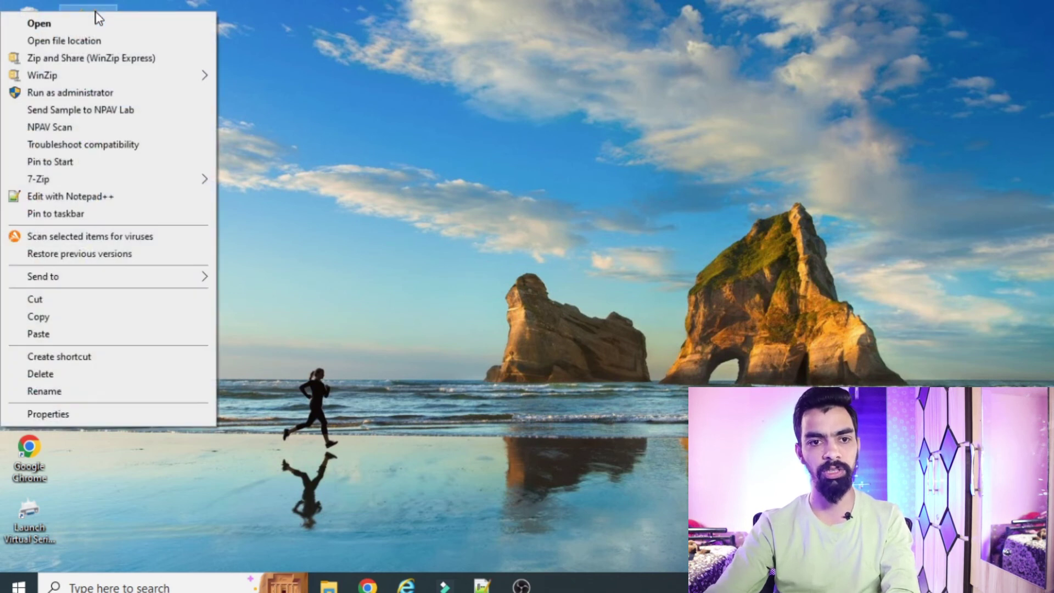
left_click(50, 94)
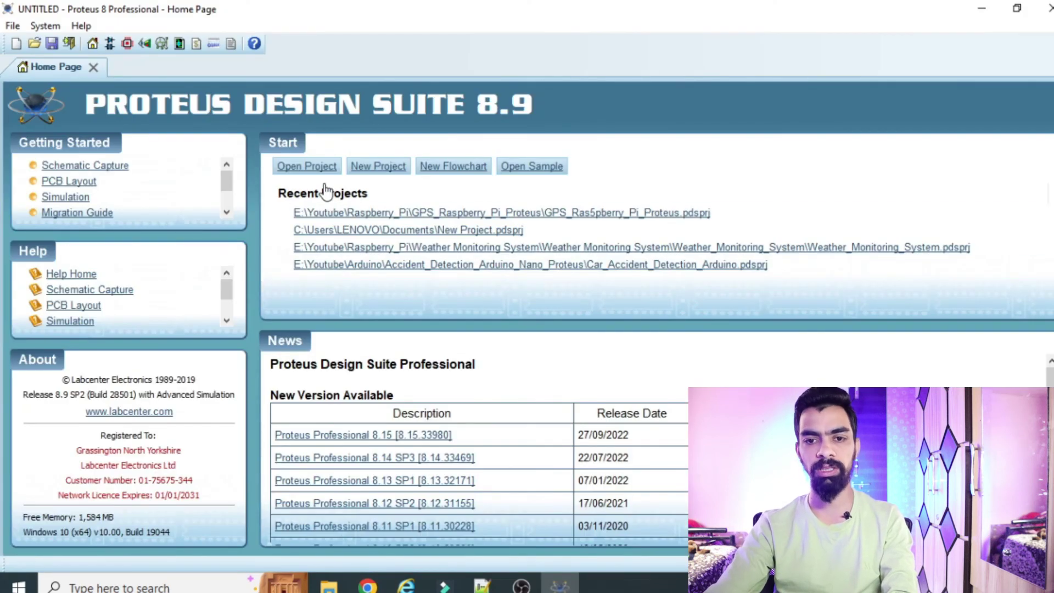
left_click(314, 171)
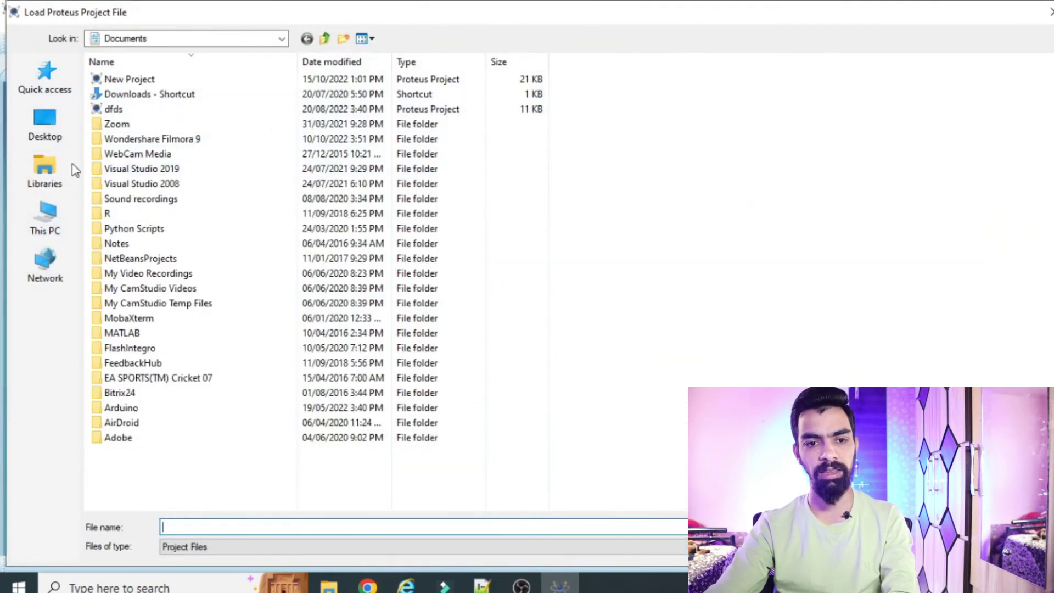
Step: Open the GPS_Ras5pberry_Pi_Proteus project from the Youtube\Raspberry_Pi\GPS_Raspberry_Pi_Proteus folder on drive E
left_click(46, 219)
double_click(511, 209)
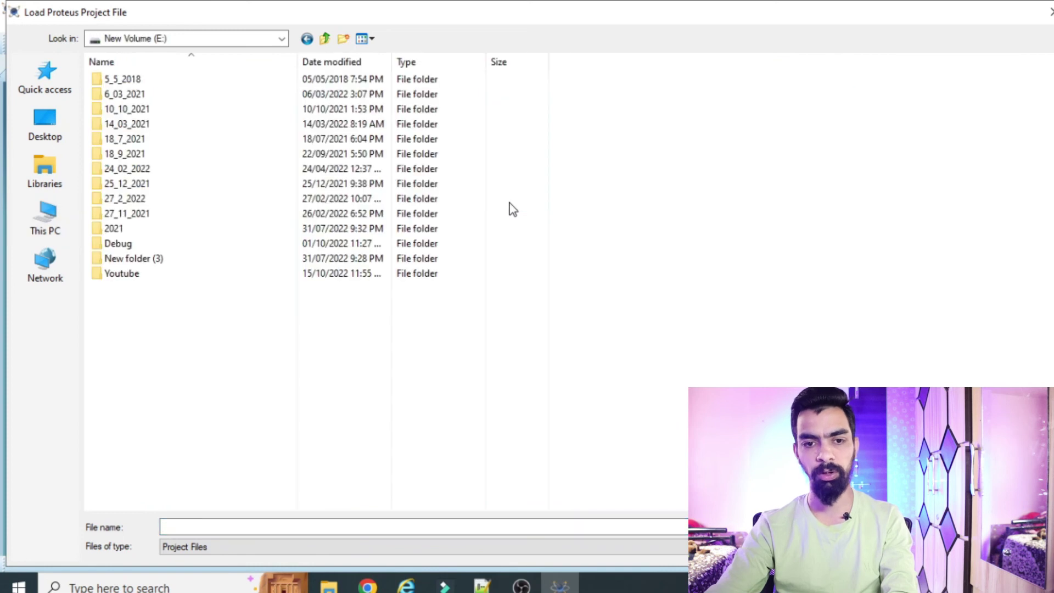
double_click(145, 260)
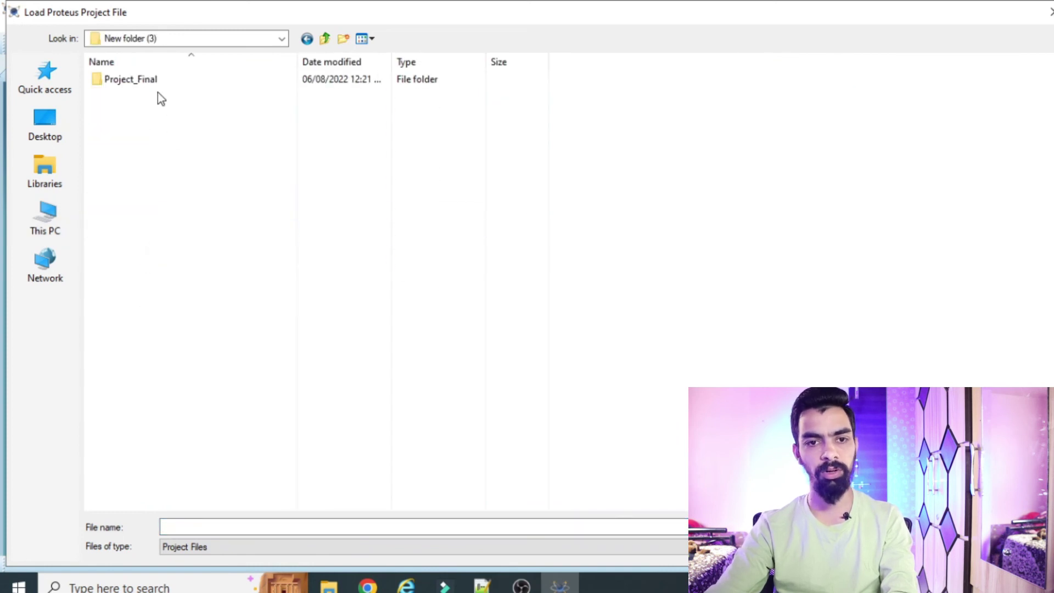
left_click(324, 38)
double_click(131, 274)
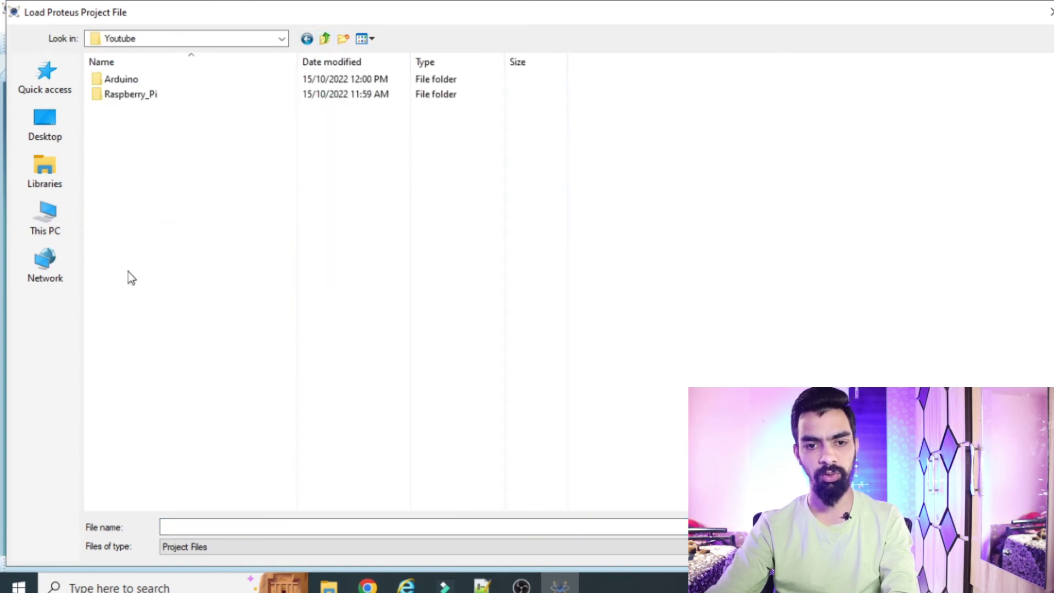
double_click(125, 99)
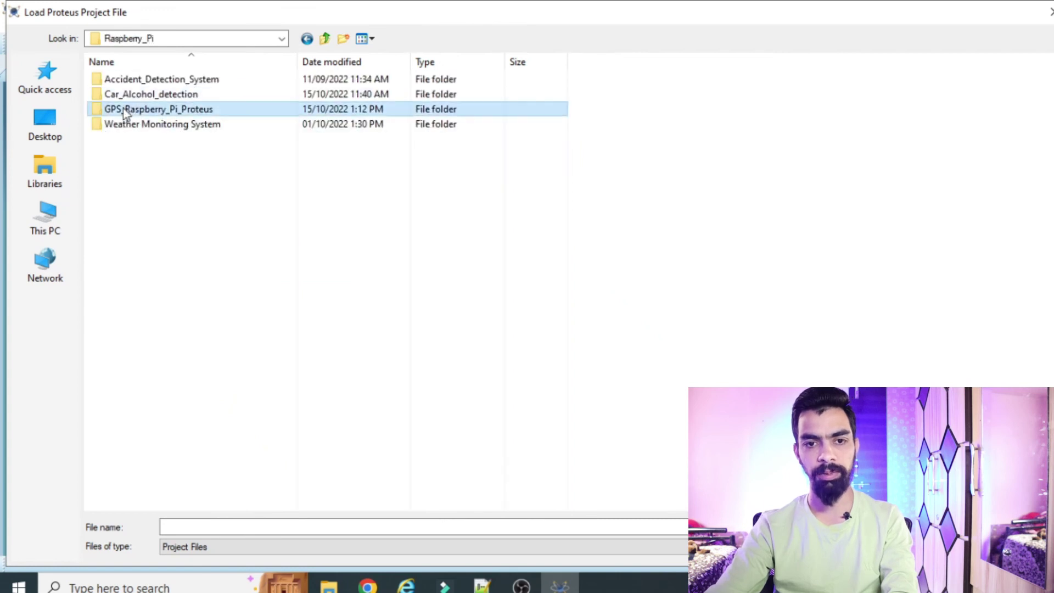
double_click(137, 111)
left_click(139, 97)
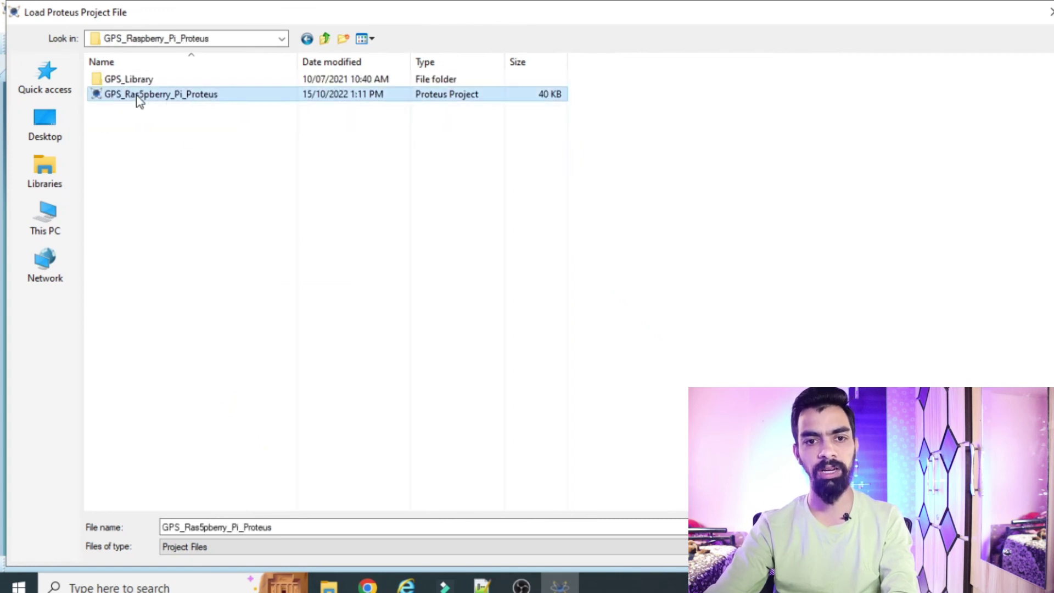
left_click(205, 99)
key("Escape")
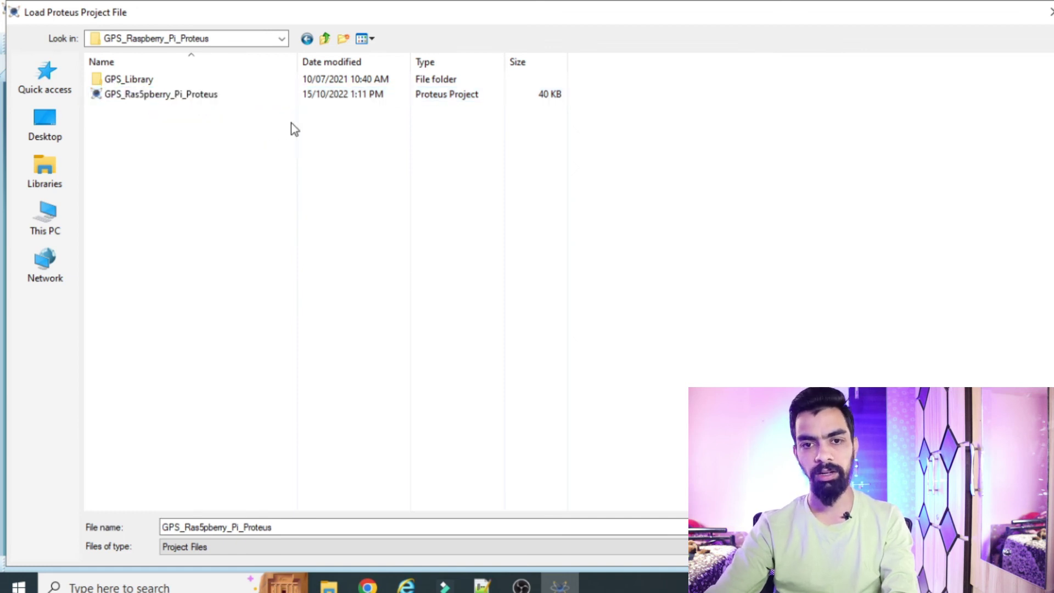
key("Return")
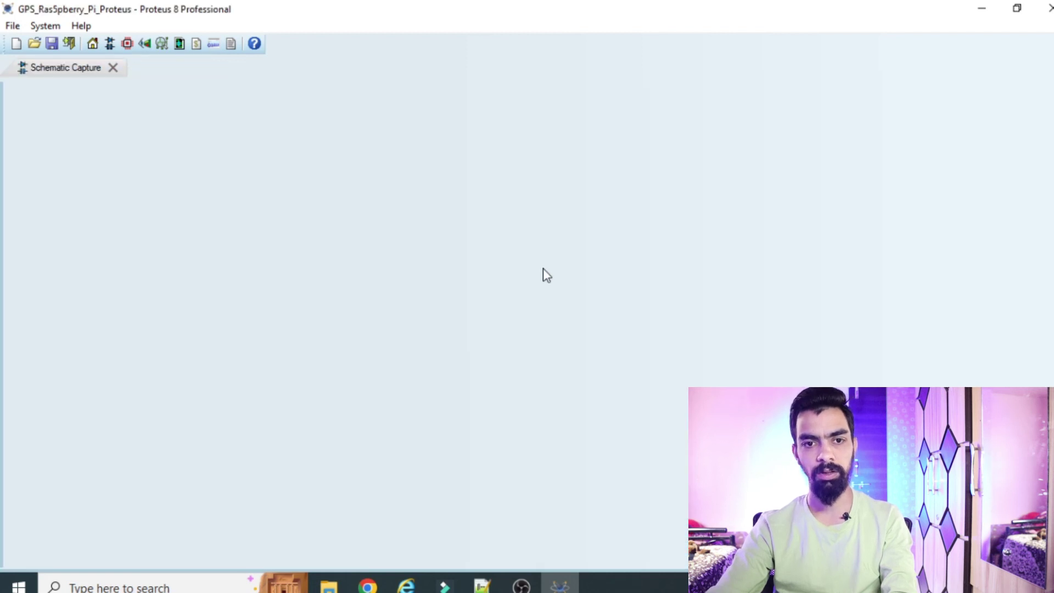
Step: Load the GpsTEP.HEX firmware from the GPS_Library folder as the GPS module's program file and apply the component settings
scroll(531, 262, "up", 2)
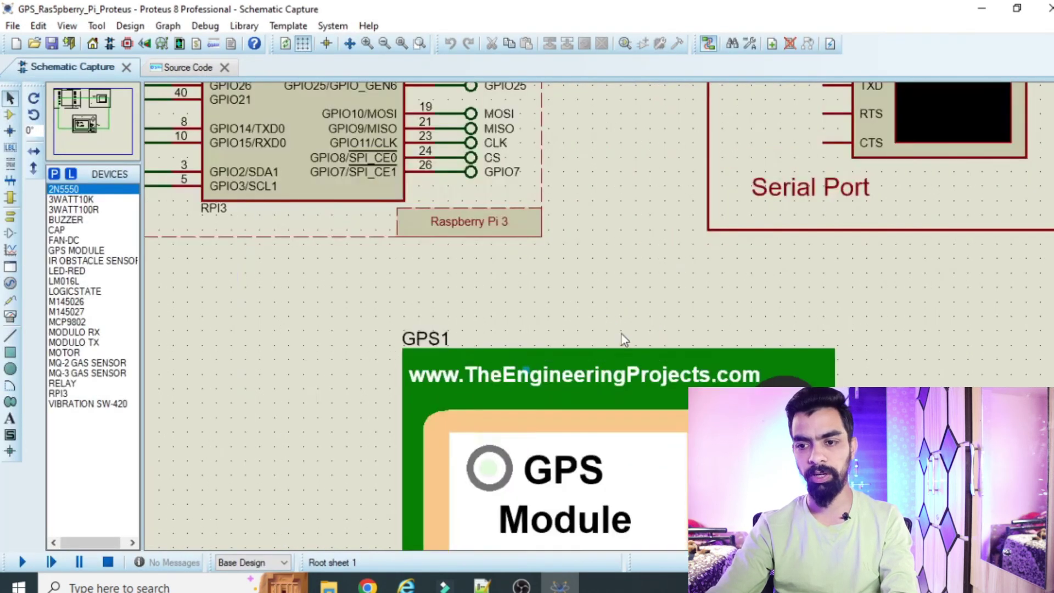
scroll(807, 301, "down", 1)
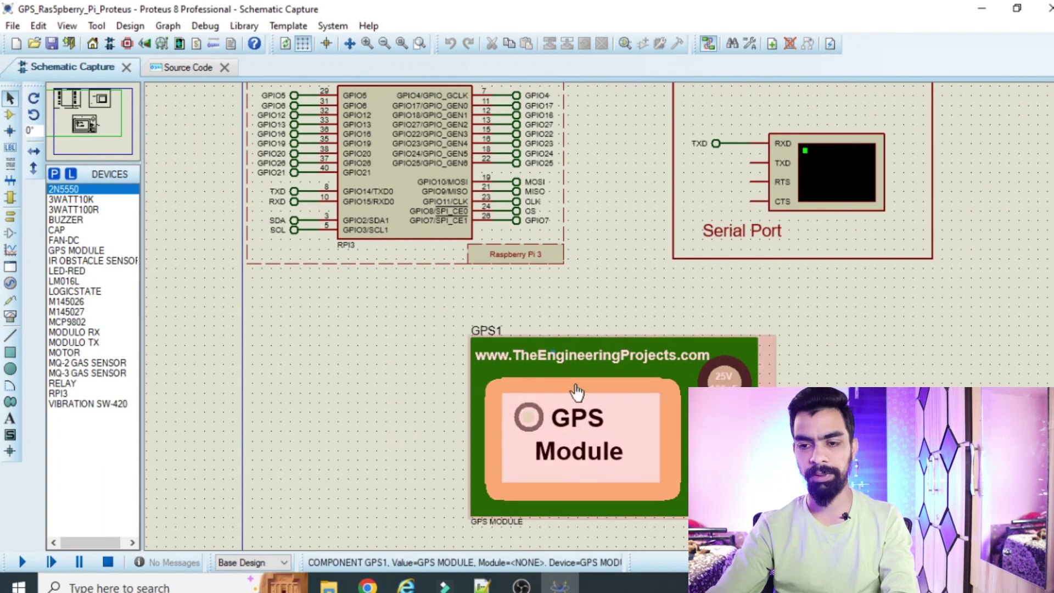
double_click(568, 421)
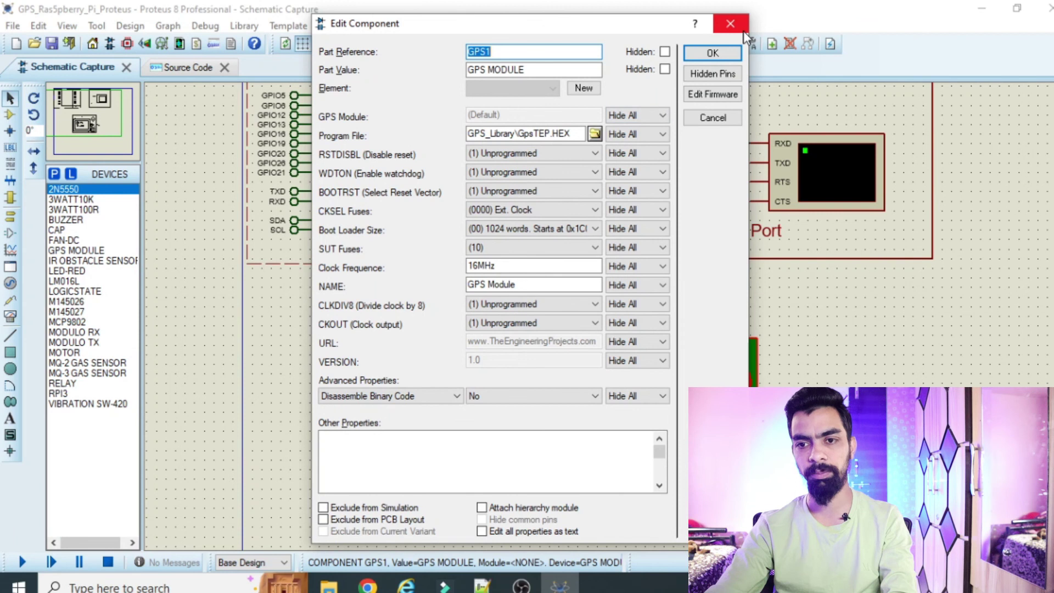
left_click(595, 134)
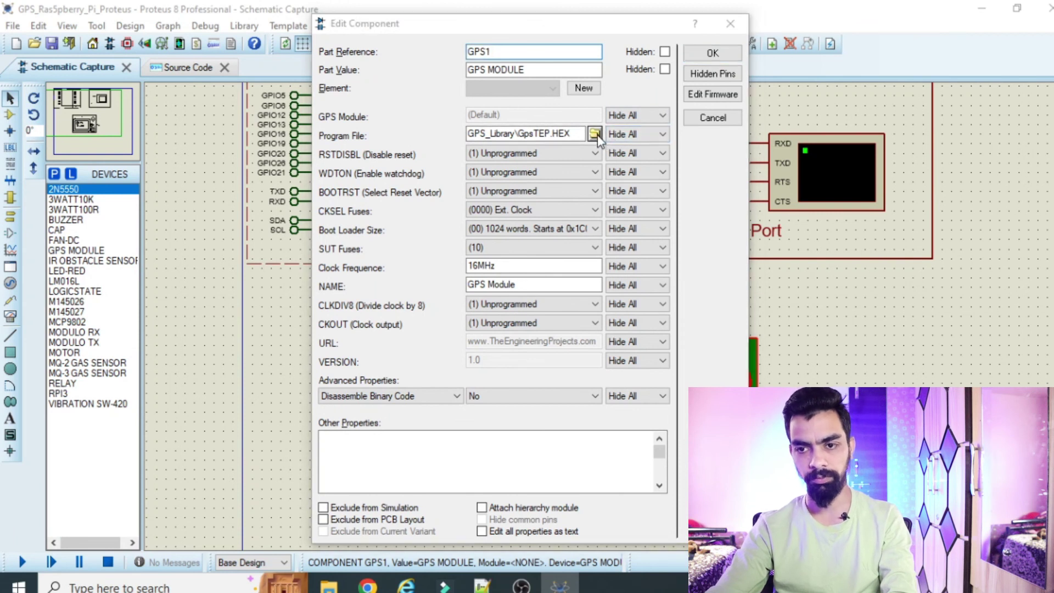
left_click(325, 38)
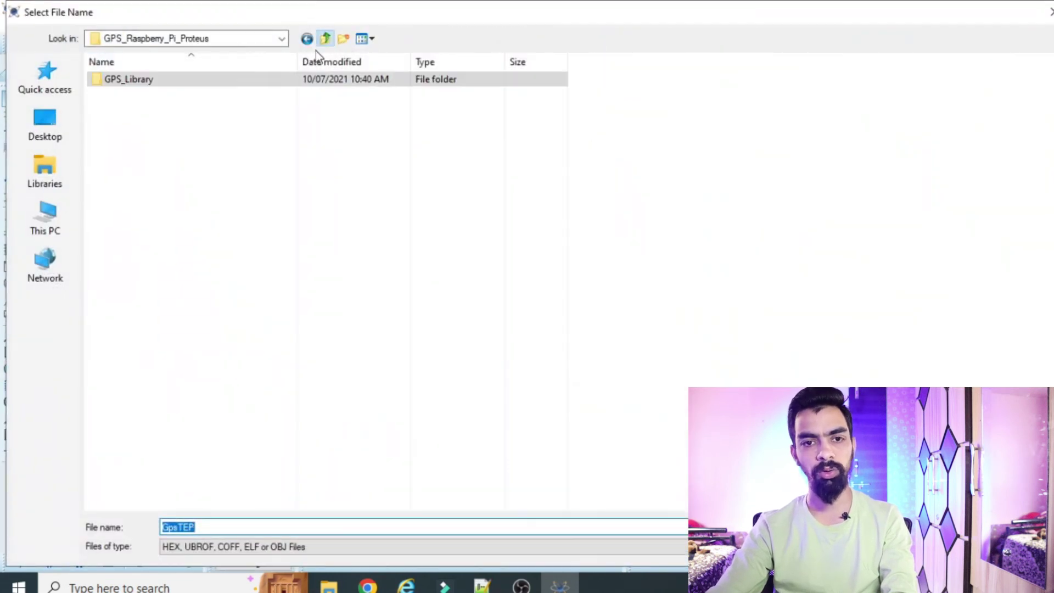
double_click(114, 82)
left_click(113, 80)
left_click(1013, 527)
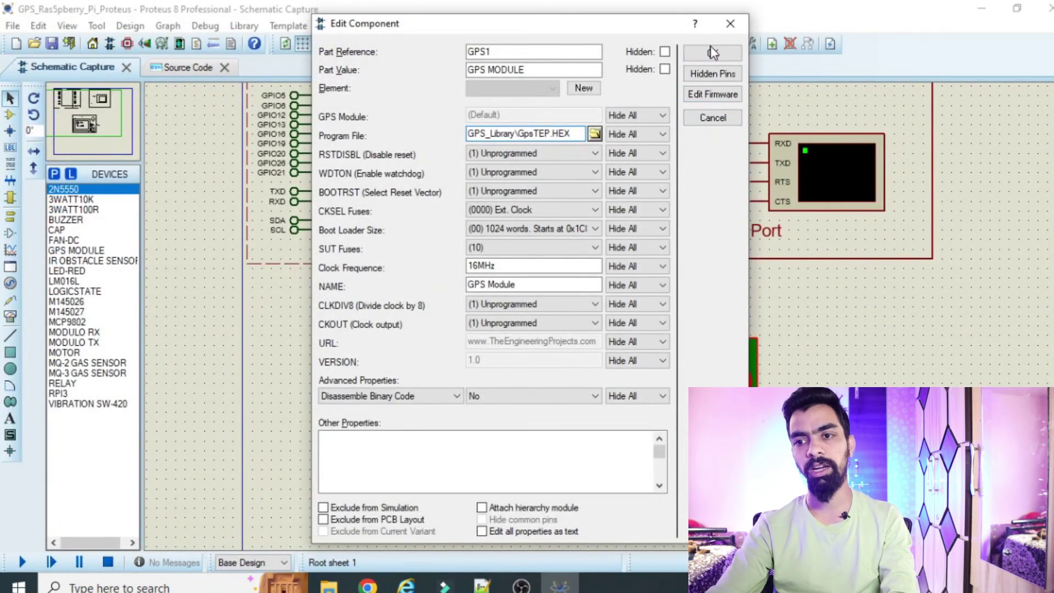
left_click(713, 52)
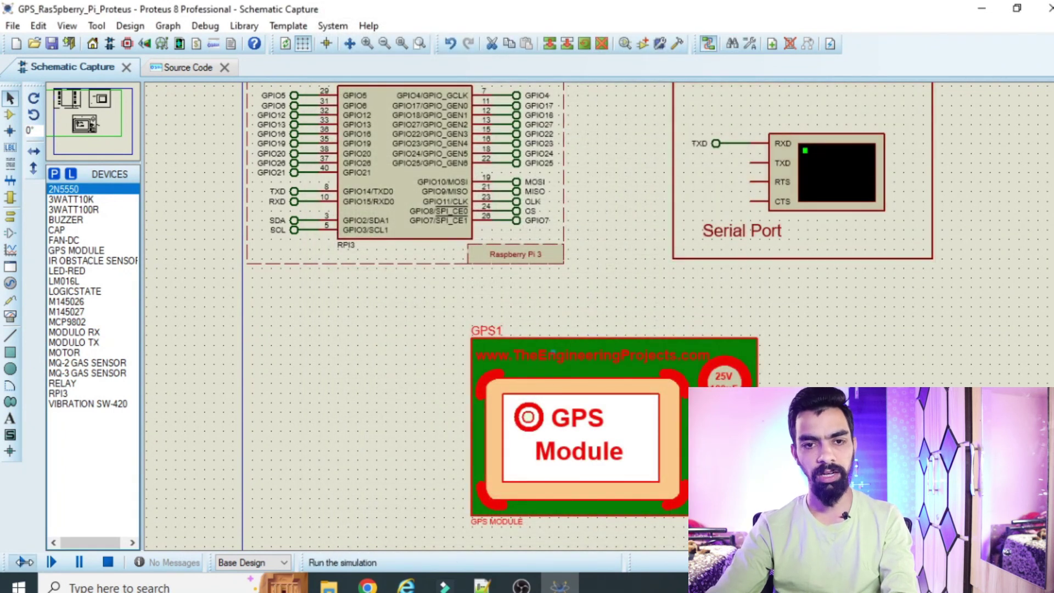
Step: Recheck the code in main.py, run the schematic simulation to view the GPS data in the virtual terminal, and stop it
left_click(167, 70)
left_click_drag(375, 268, 154, 118)
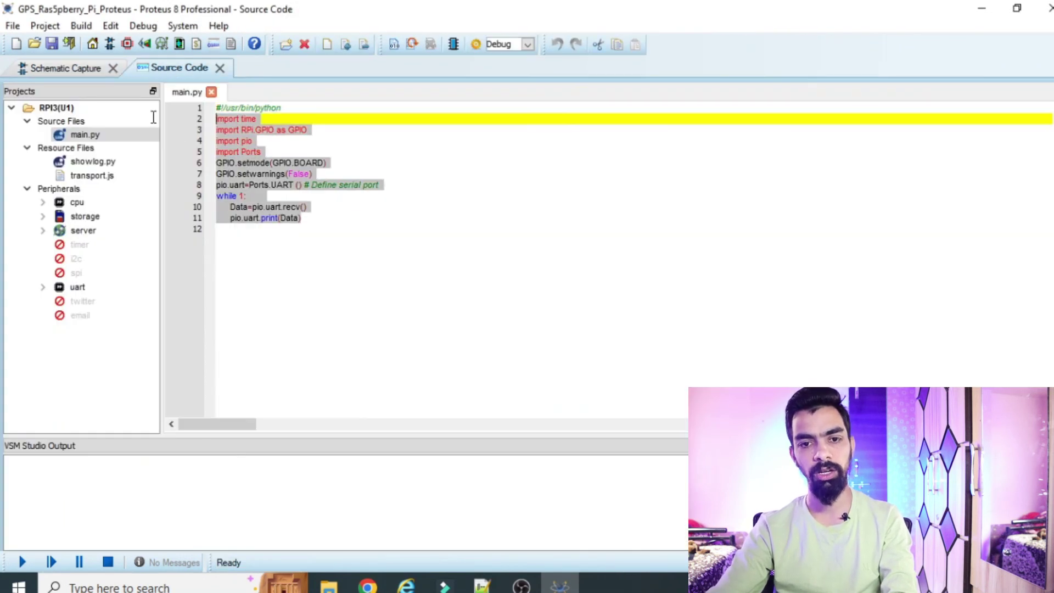
left_click(44, 68)
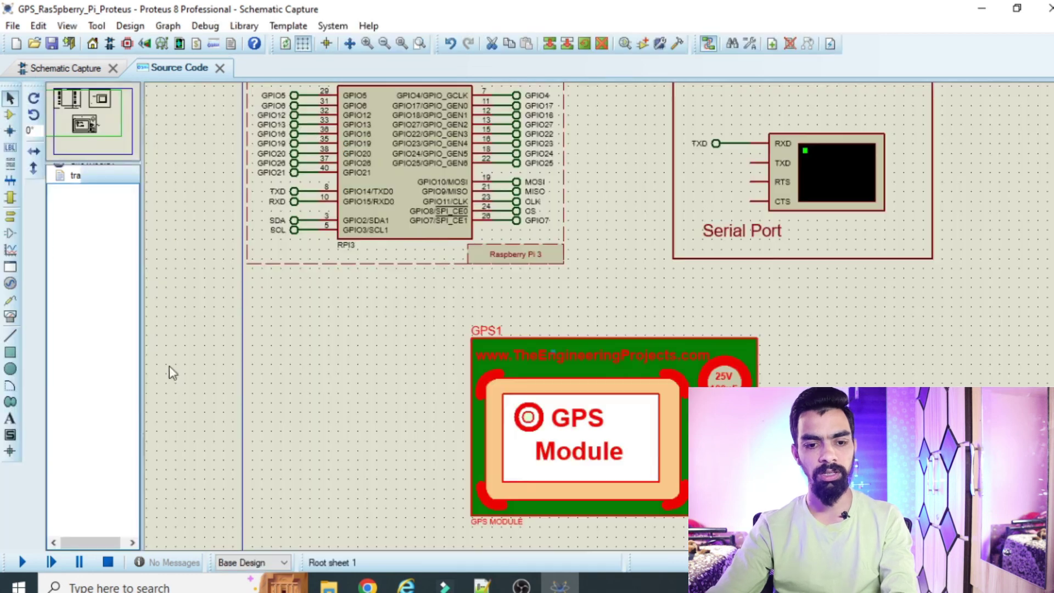
left_click(22, 562)
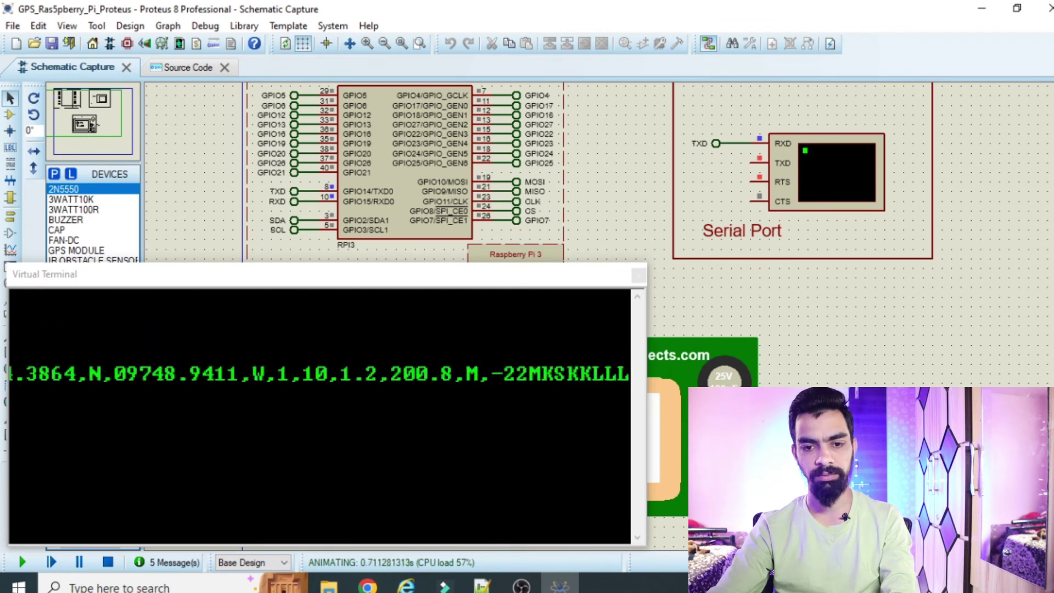
left_click(106, 562)
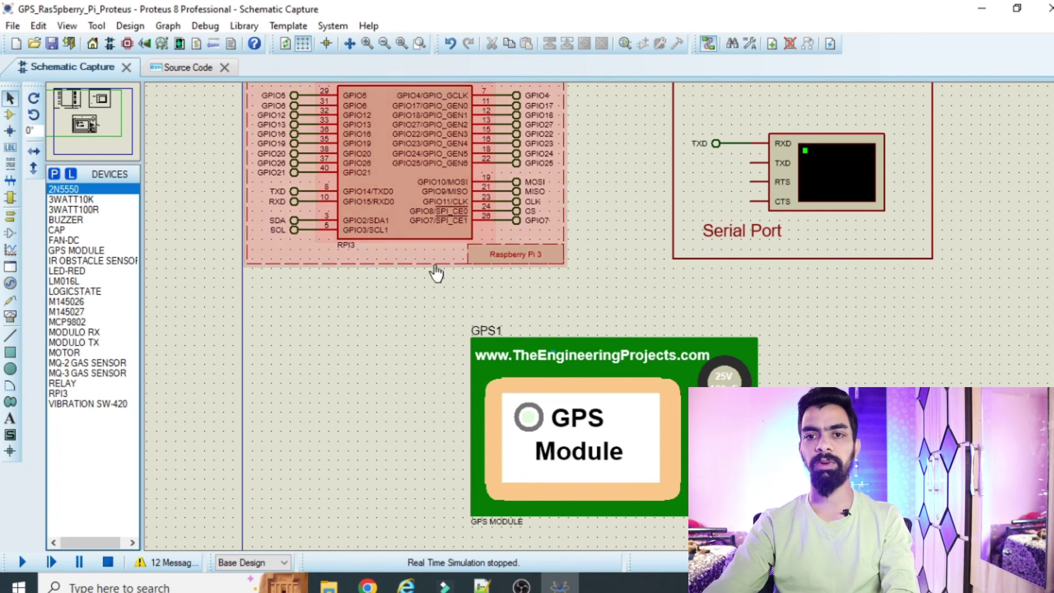